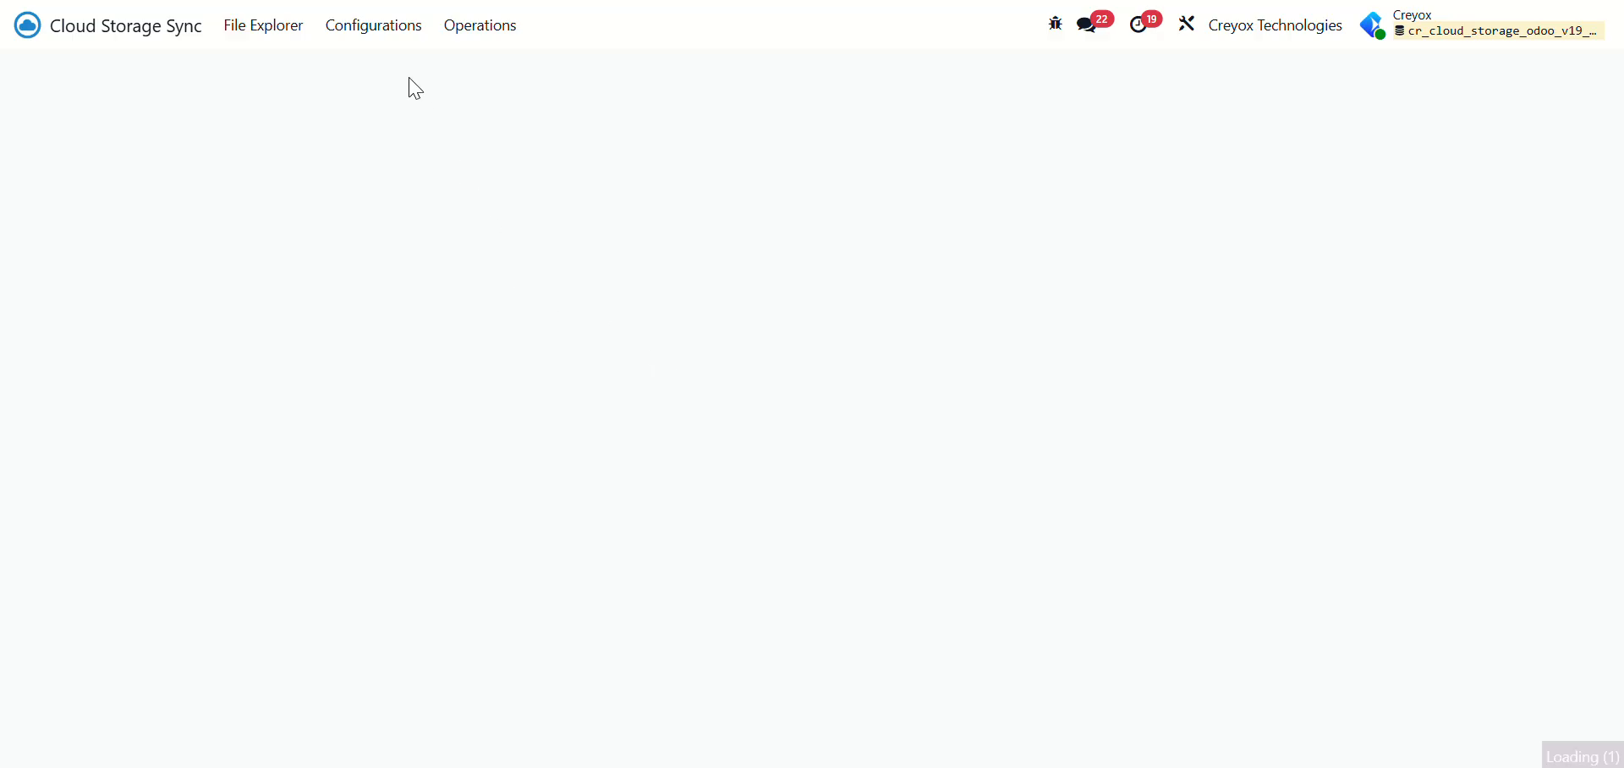
Open the Odoo Sync Onedrive cloud connection, examine its configuration, and check its root folder in OneDrive
click(385, 39)
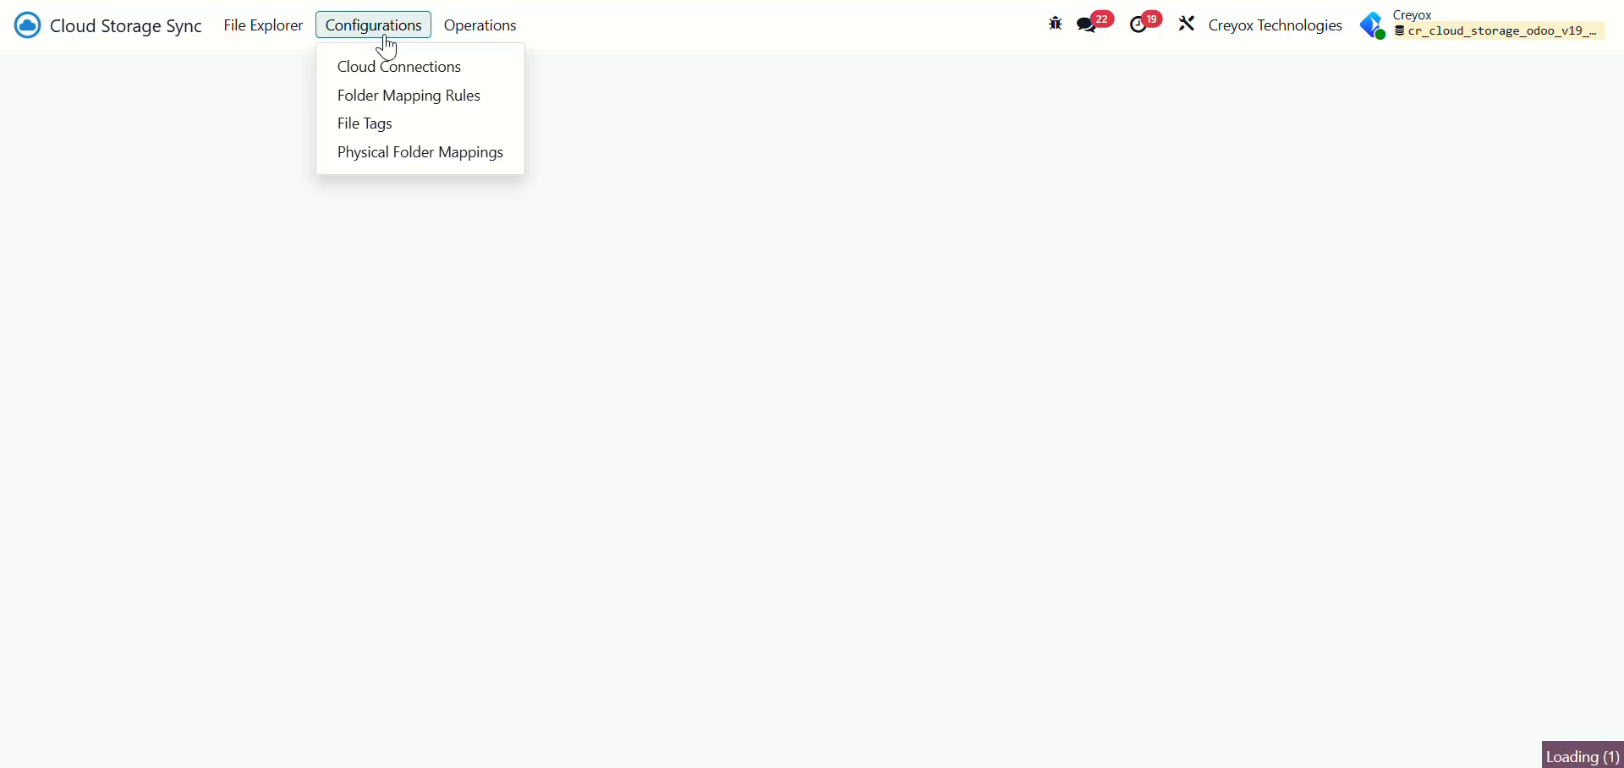
click(404, 71)
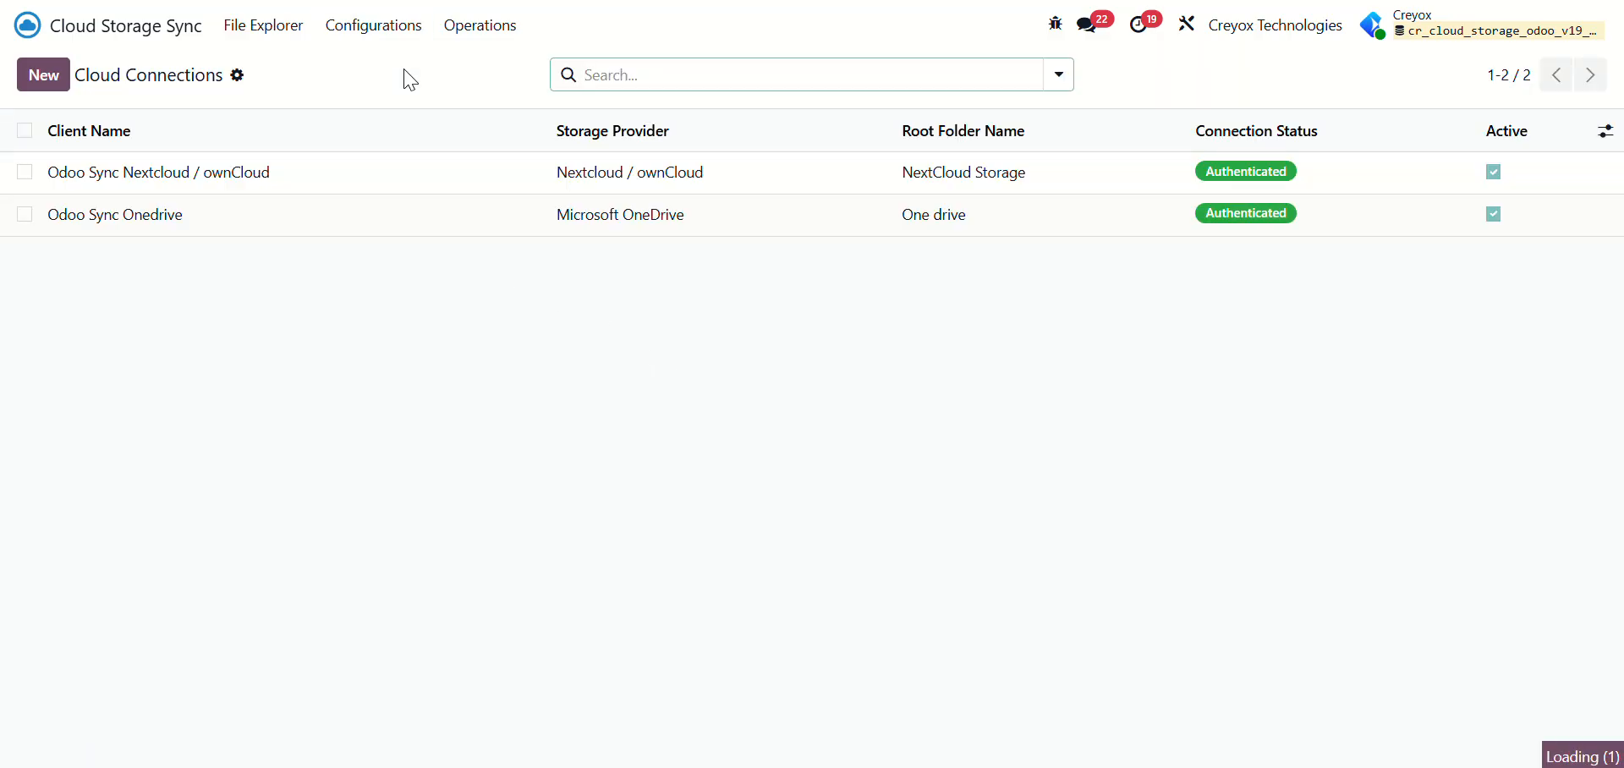
click(411, 214)
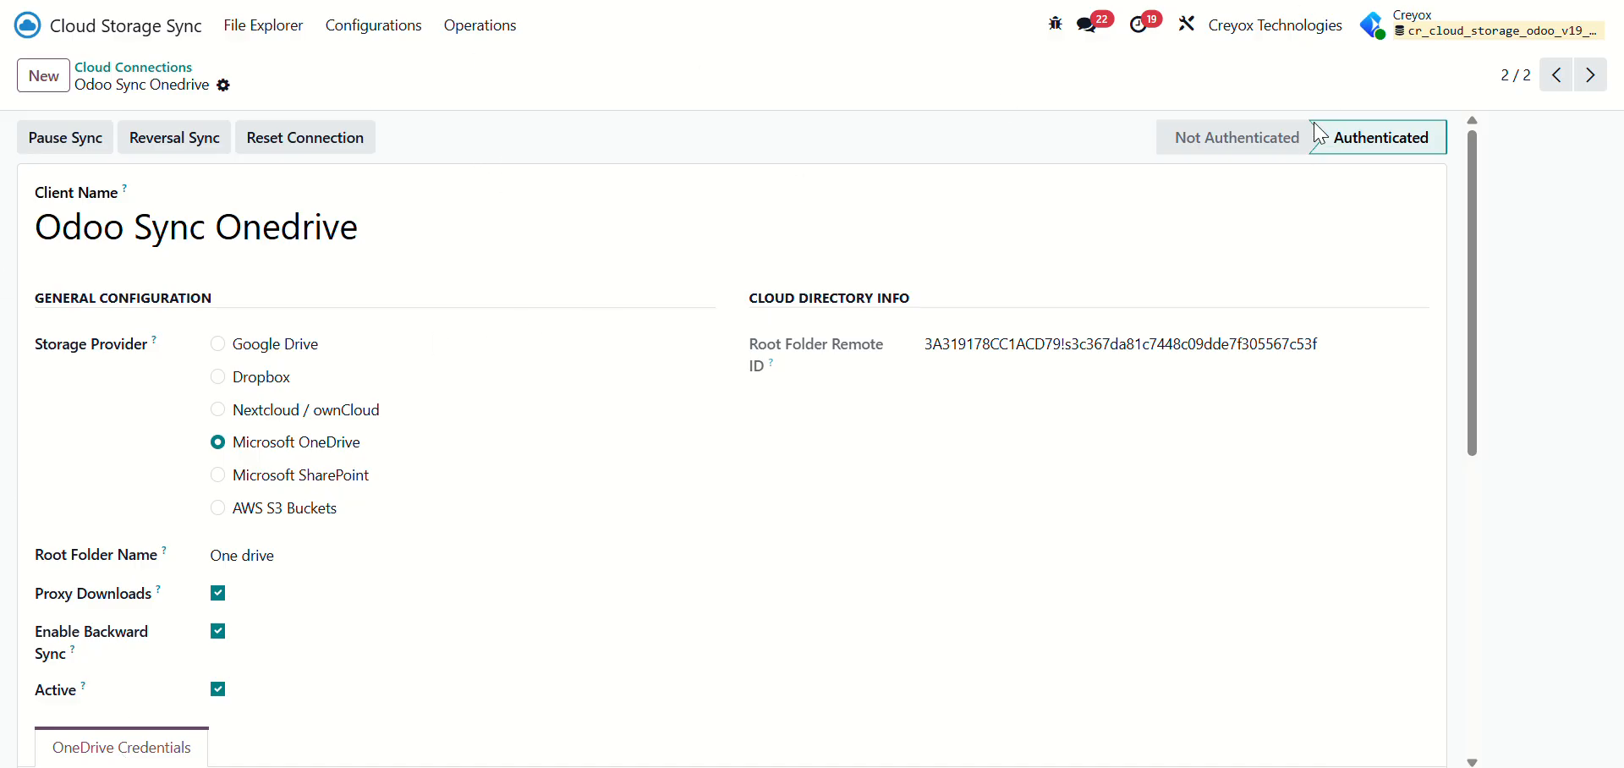
key(ctrl+Tab)
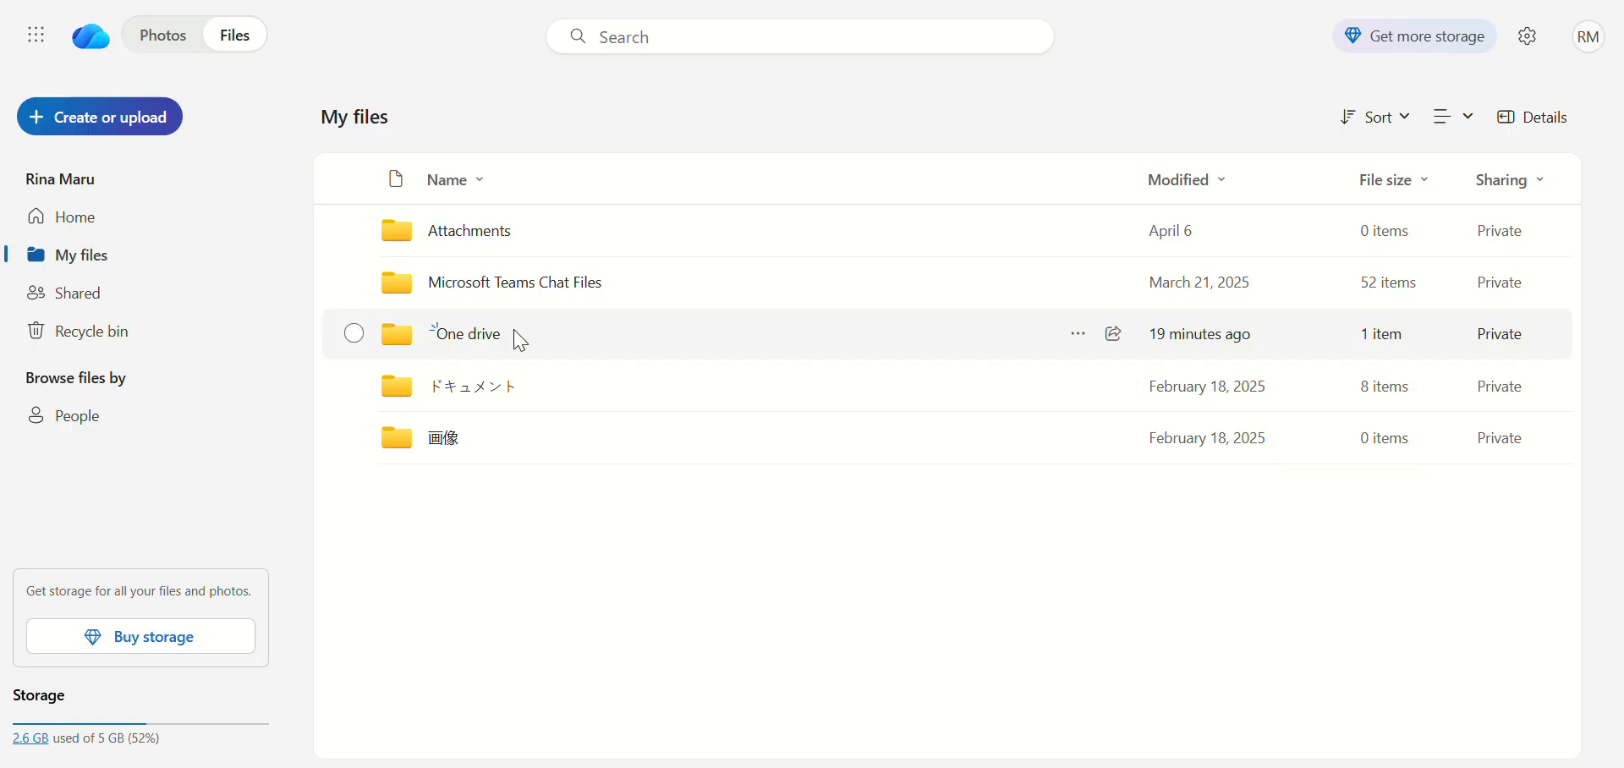
key(ctrl+Tab)
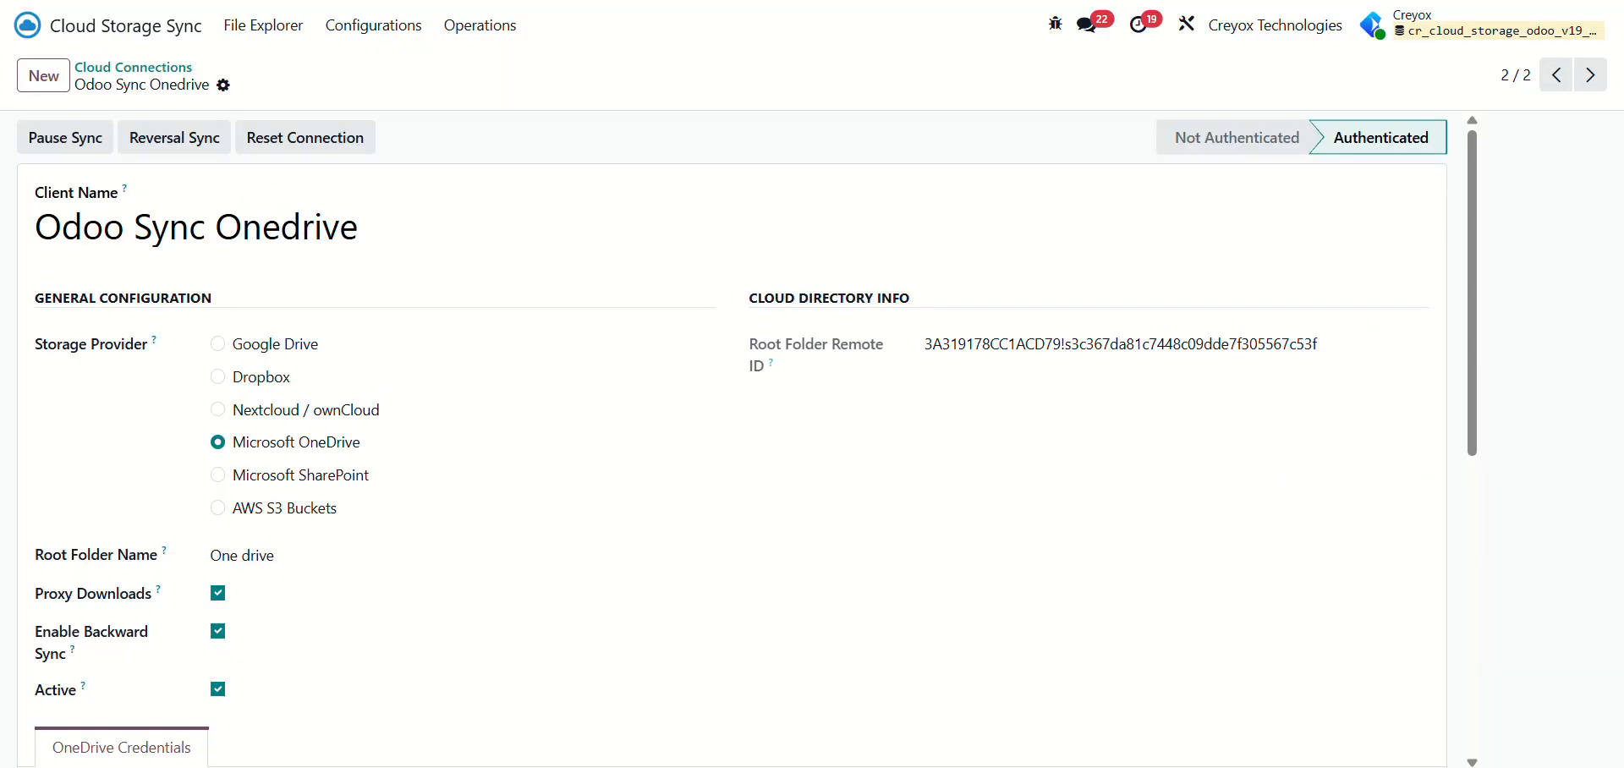
Create a new folder mapping rule named "Sales order"
click(357, 32)
click(385, 96)
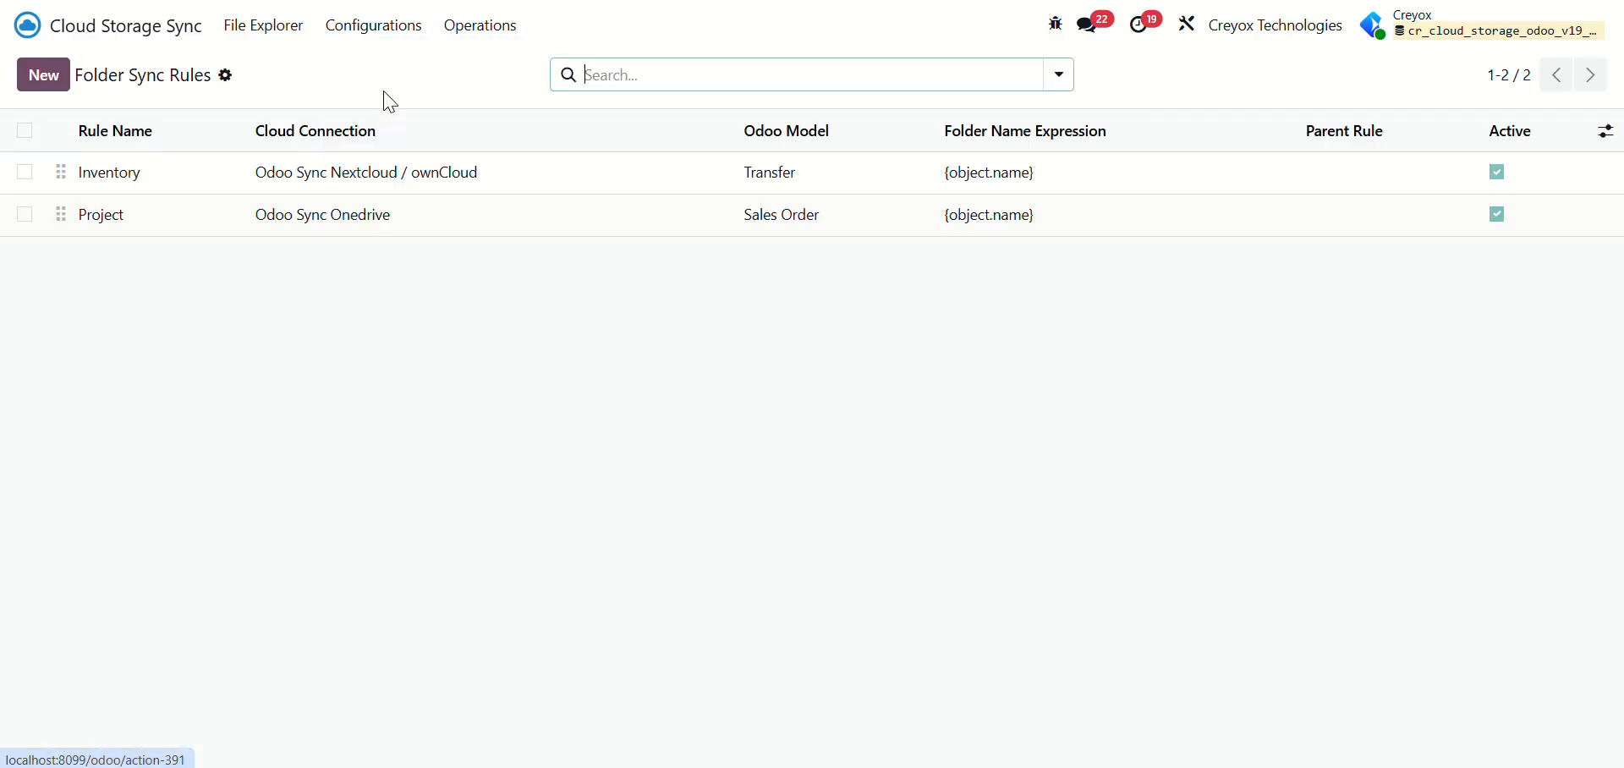
click(46, 80)
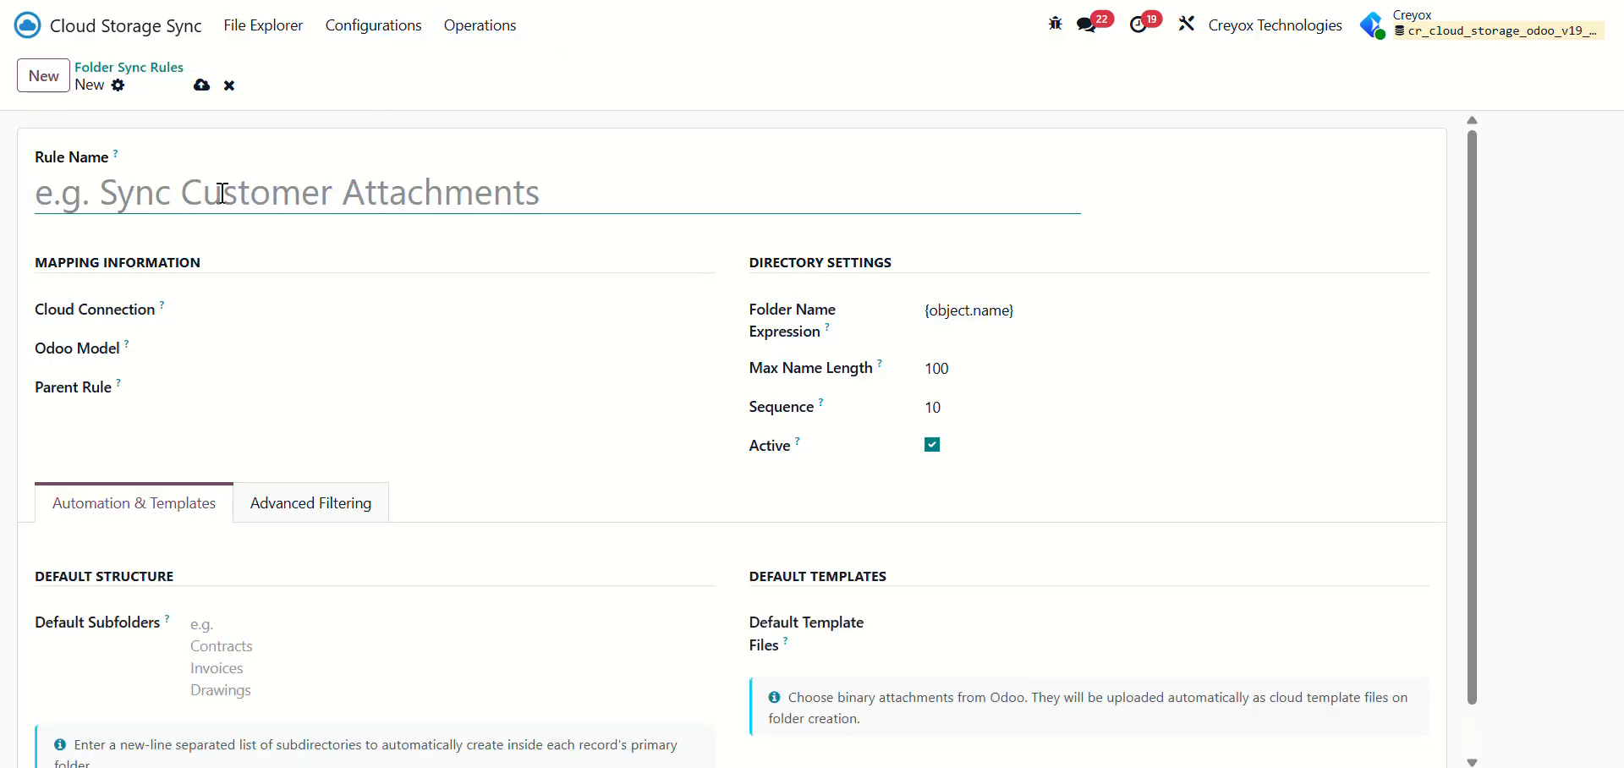
text(O)
key(BackSpace)
text(Sal)
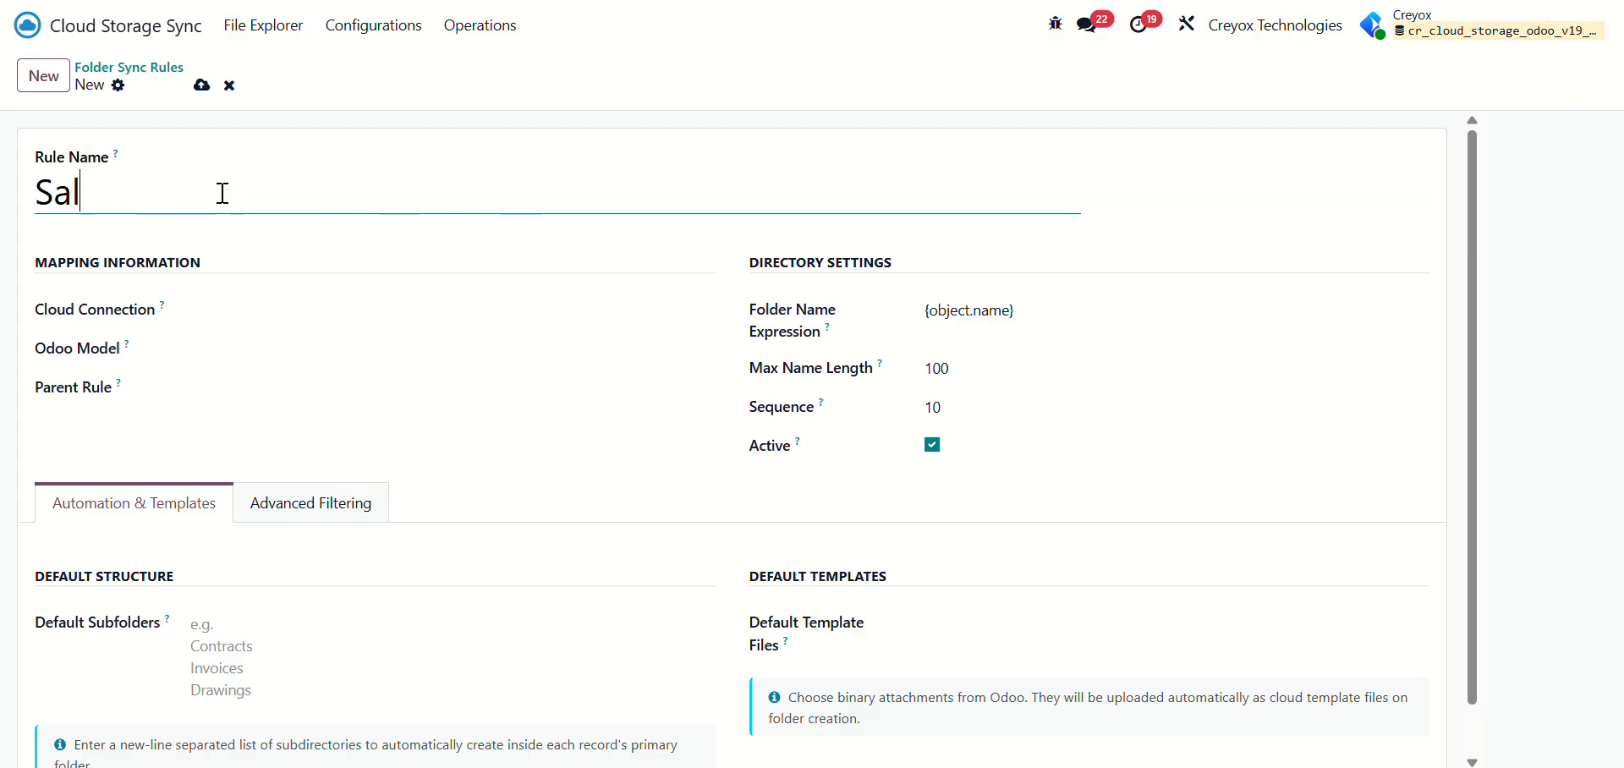
text(es order)
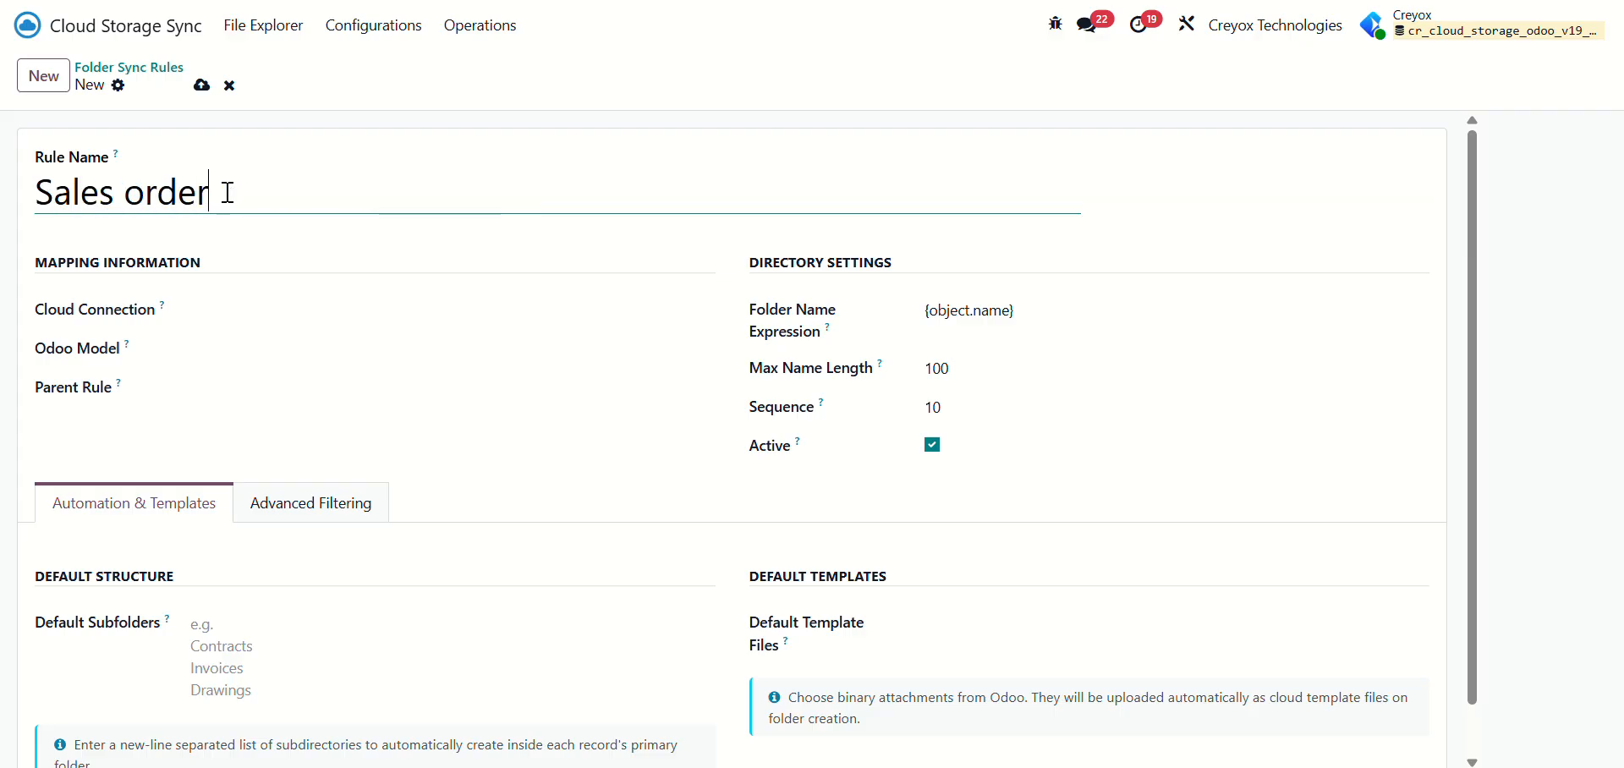
Set the rule's cloud connection to Odoo Sync Onedrive and its Odoo model to Sales Order
click(290, 309)
click(301, 377)
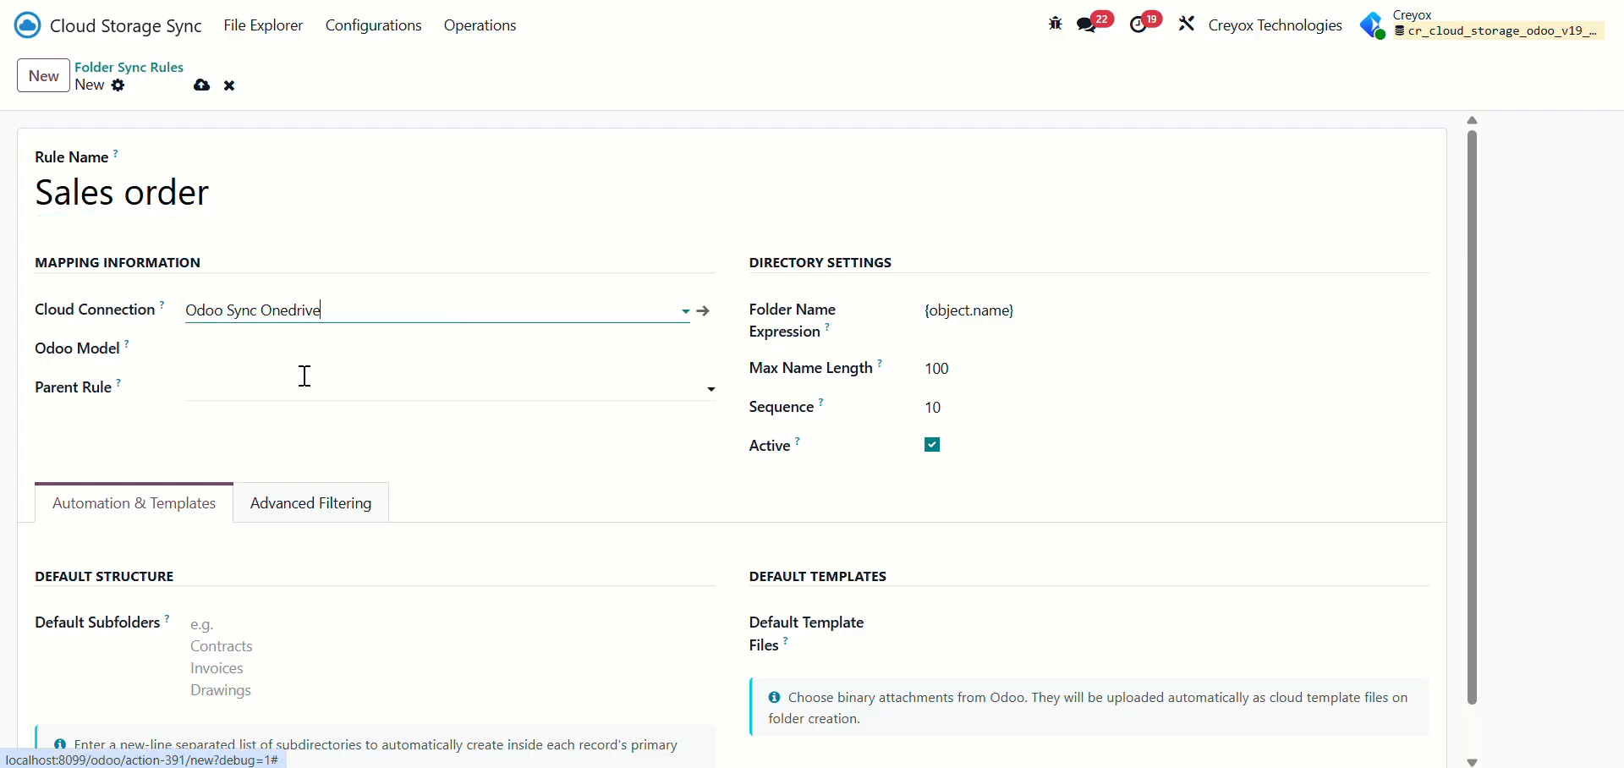
click(299, 356)
text(Sal)
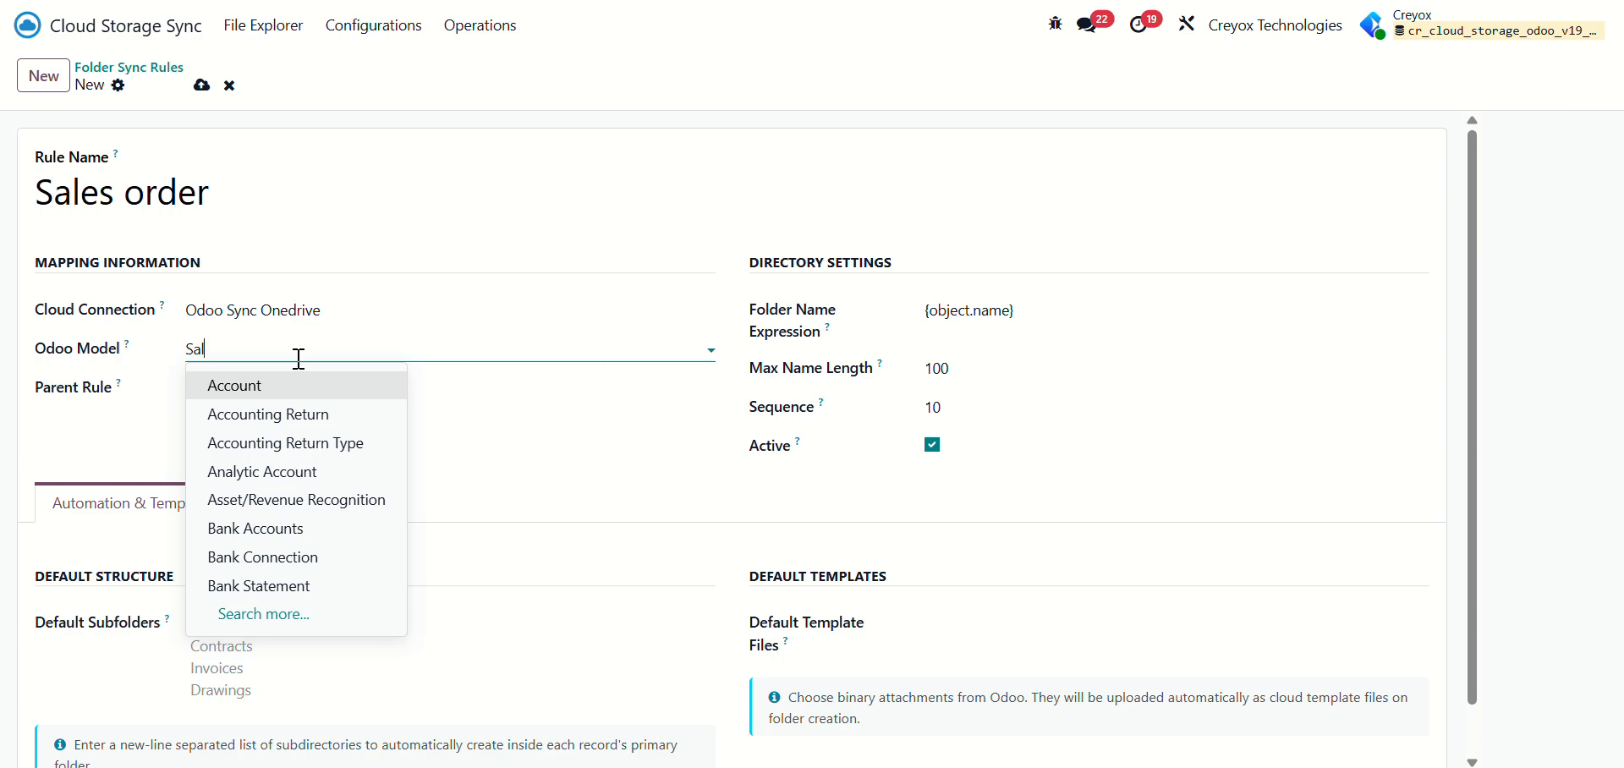
text(es order)
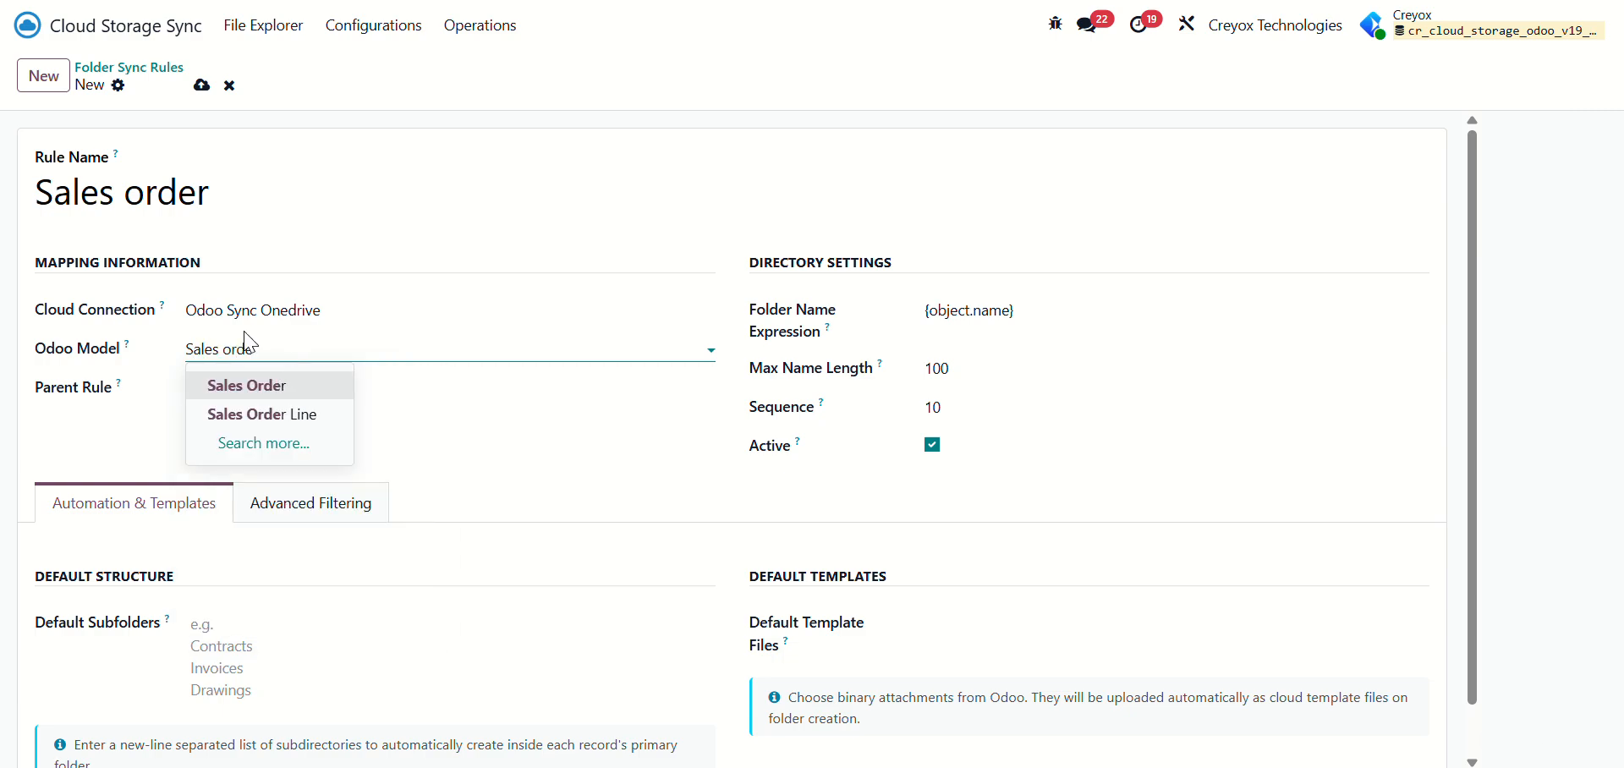
click(283, 386)
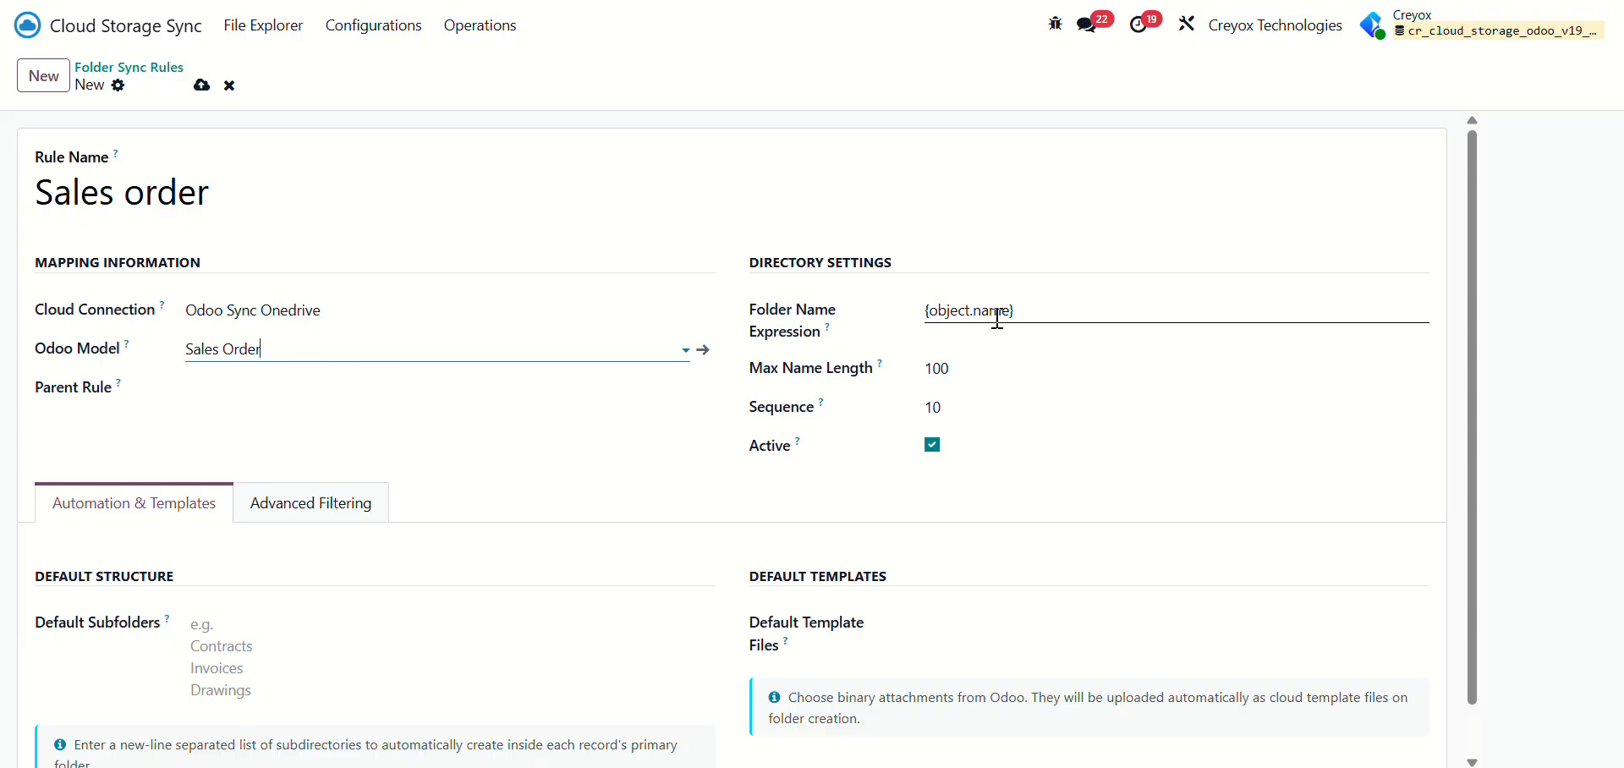
Enter Invoices and Customers on separate lines as the rule's default subfolders
click(193, 630)
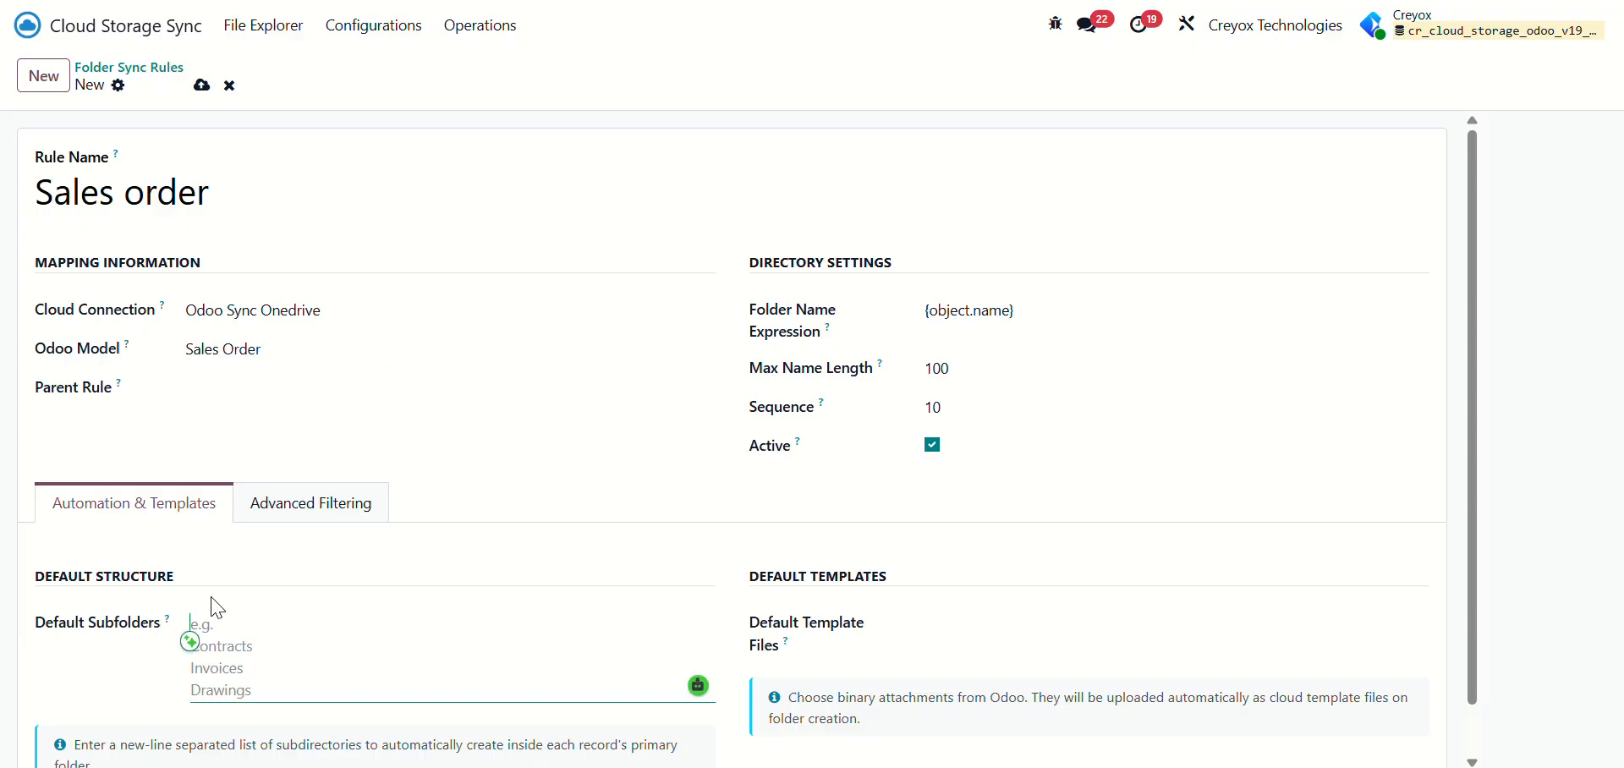
text(O)
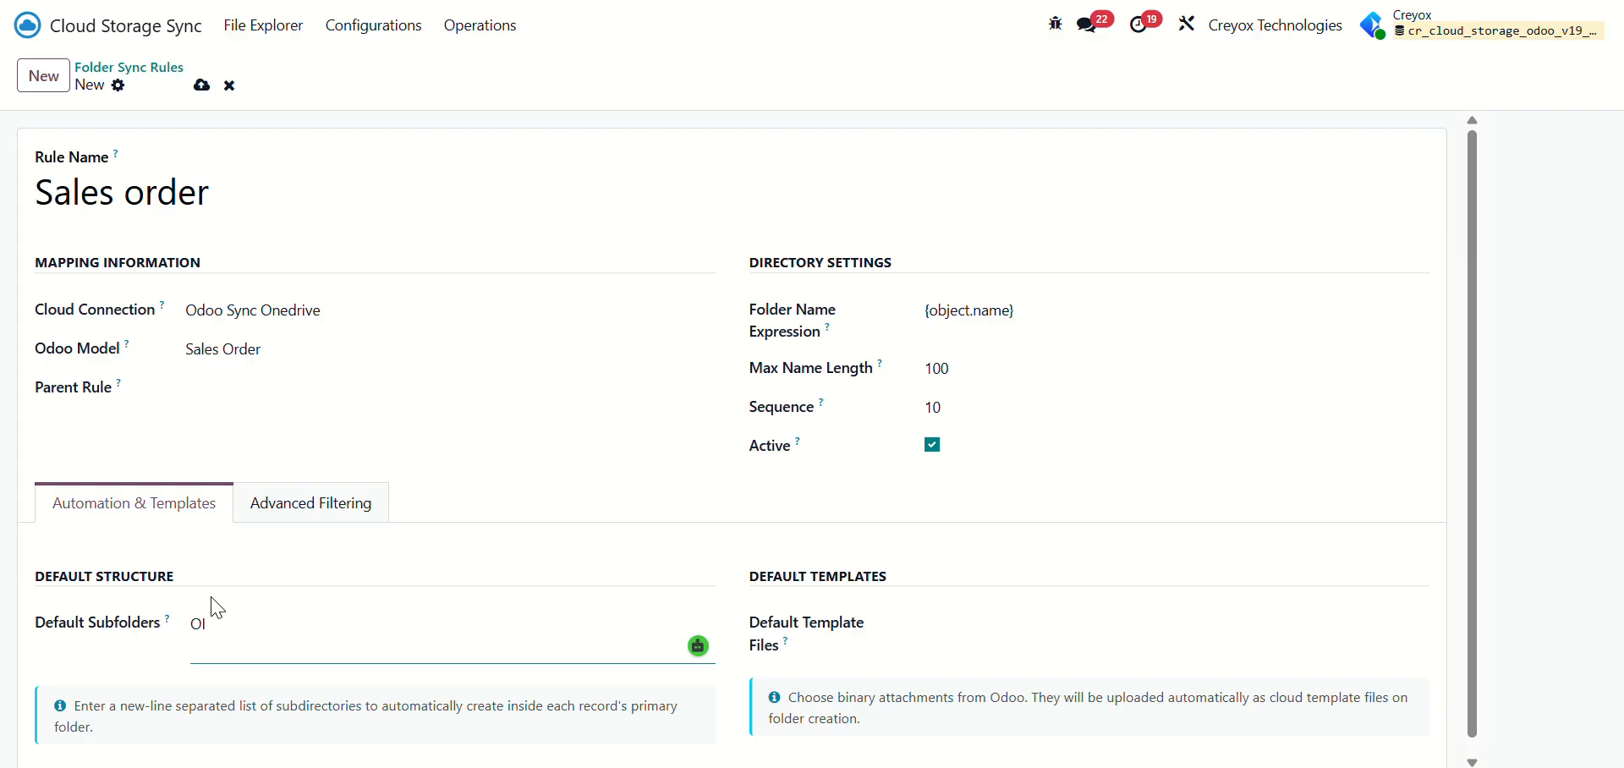
text(Invoice)
key(BackSpace)
key(BackSpace)
key(BackSpace)
key(BackSpace)
key(BackSpace)
key(BackSpace)
key(BackSpace)
key(BackSpace)
text(Invo)
text(ices )
text(Customers)
Add plan.jpg as the rule's default template file and save the rule
click(975, 624)
click(1015, 541)
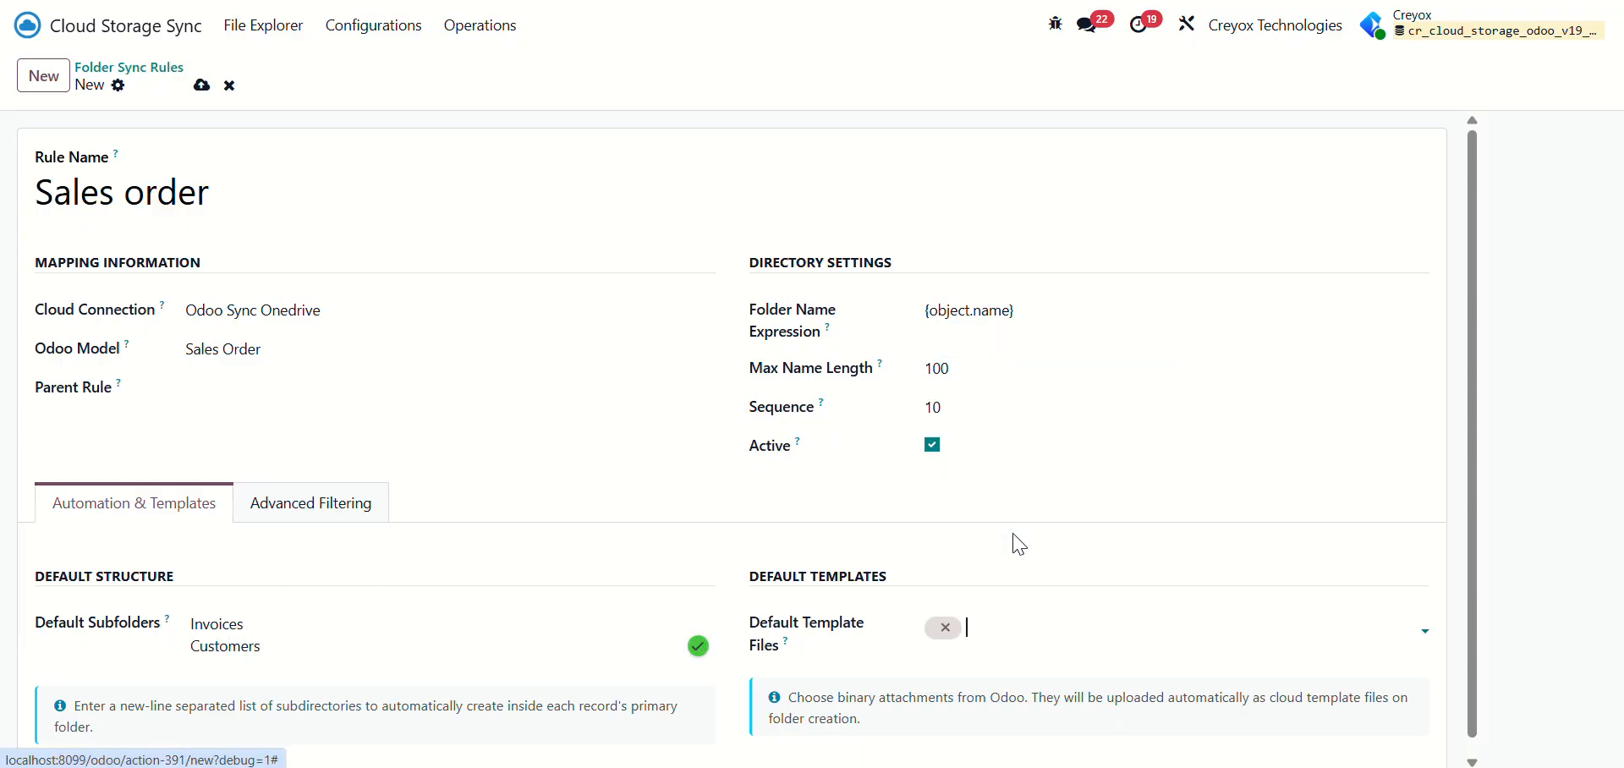
click(200, 85)
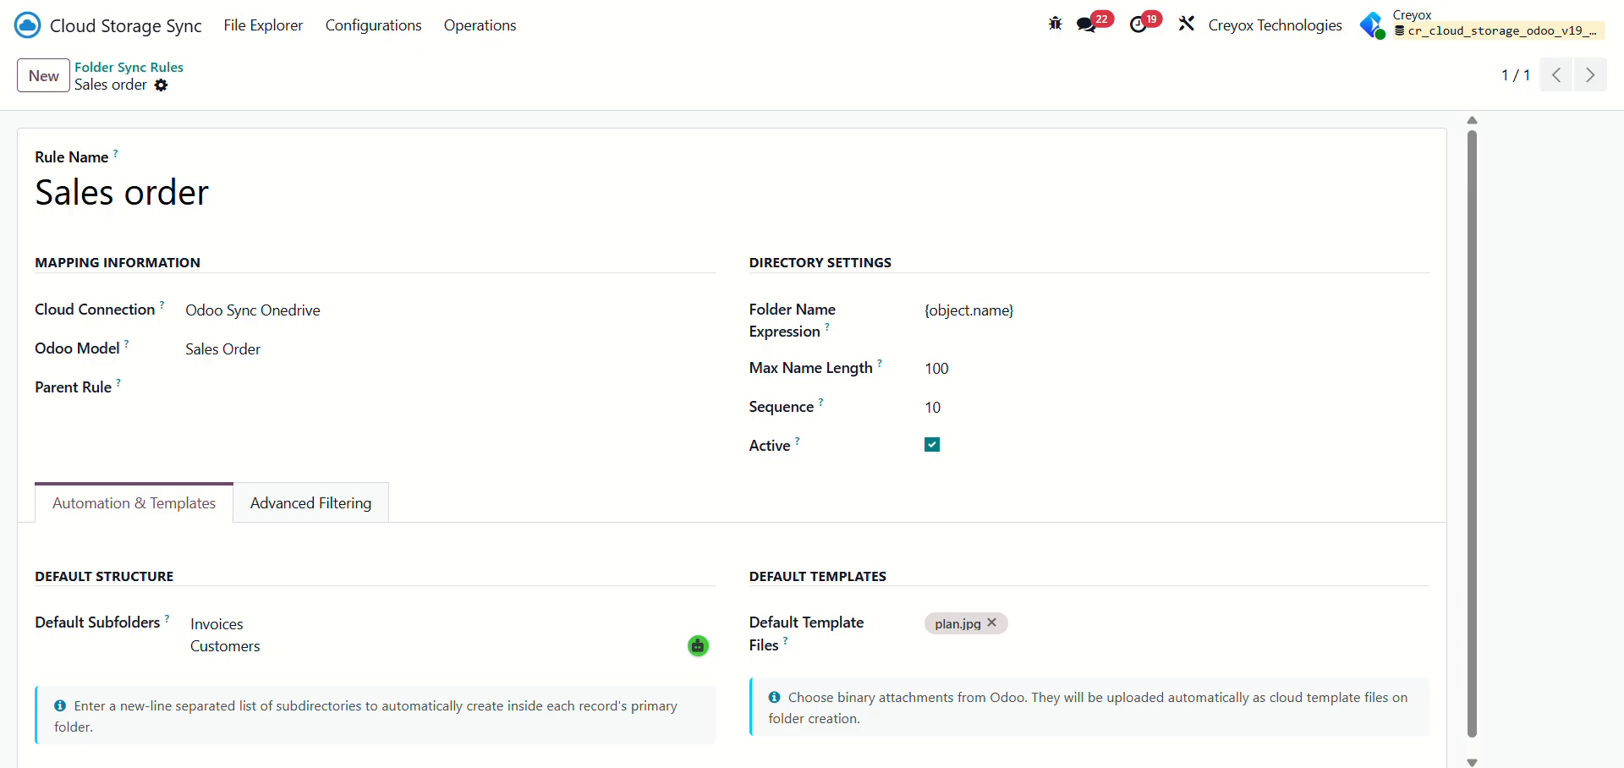
Open Acme Corporation's sales orders up to the $85.00 one and examine the folders and files in its Cloud Documents
click(169, 31)
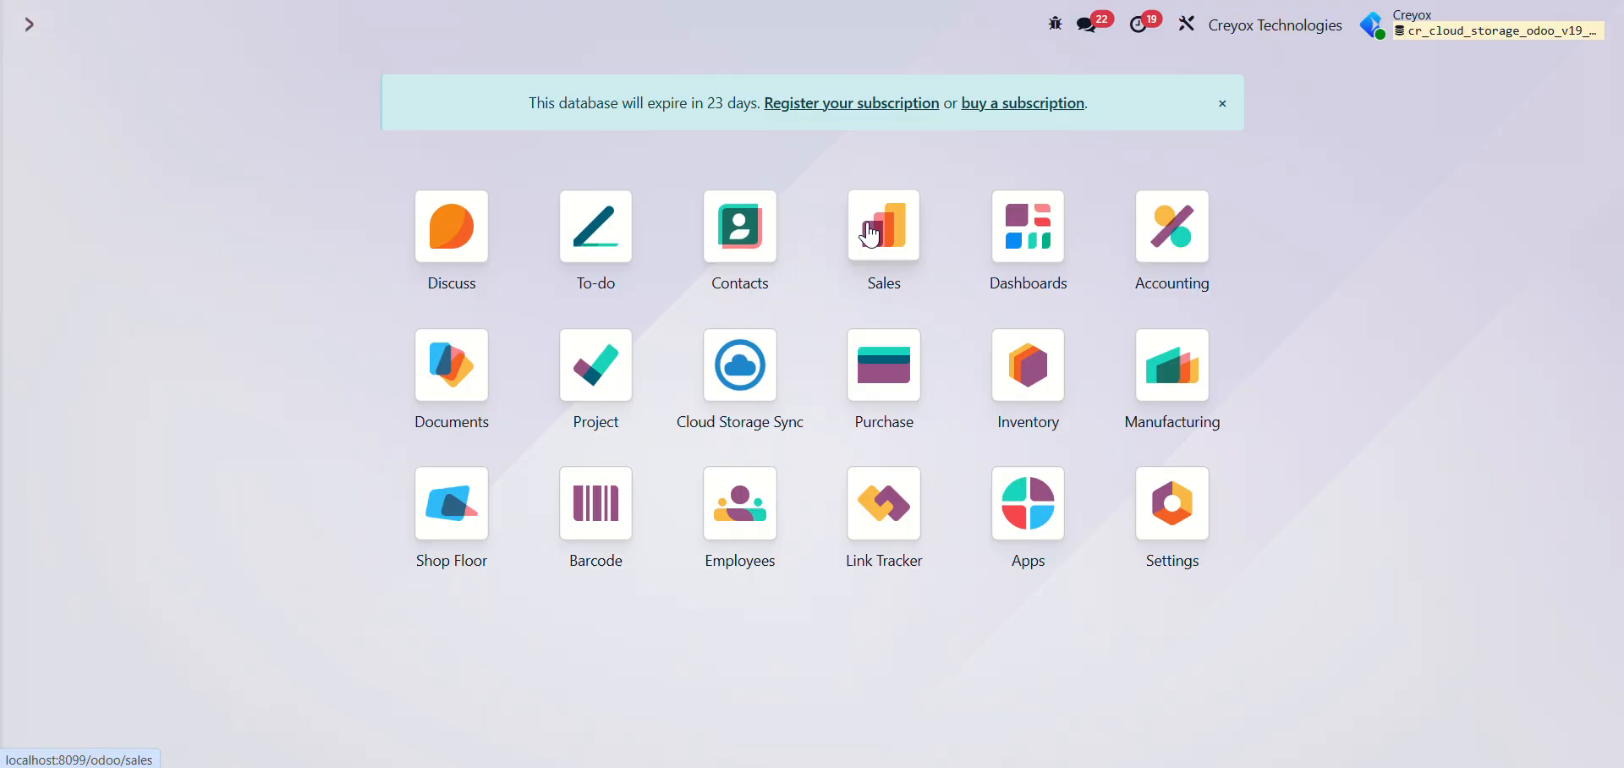
click(871, 236)
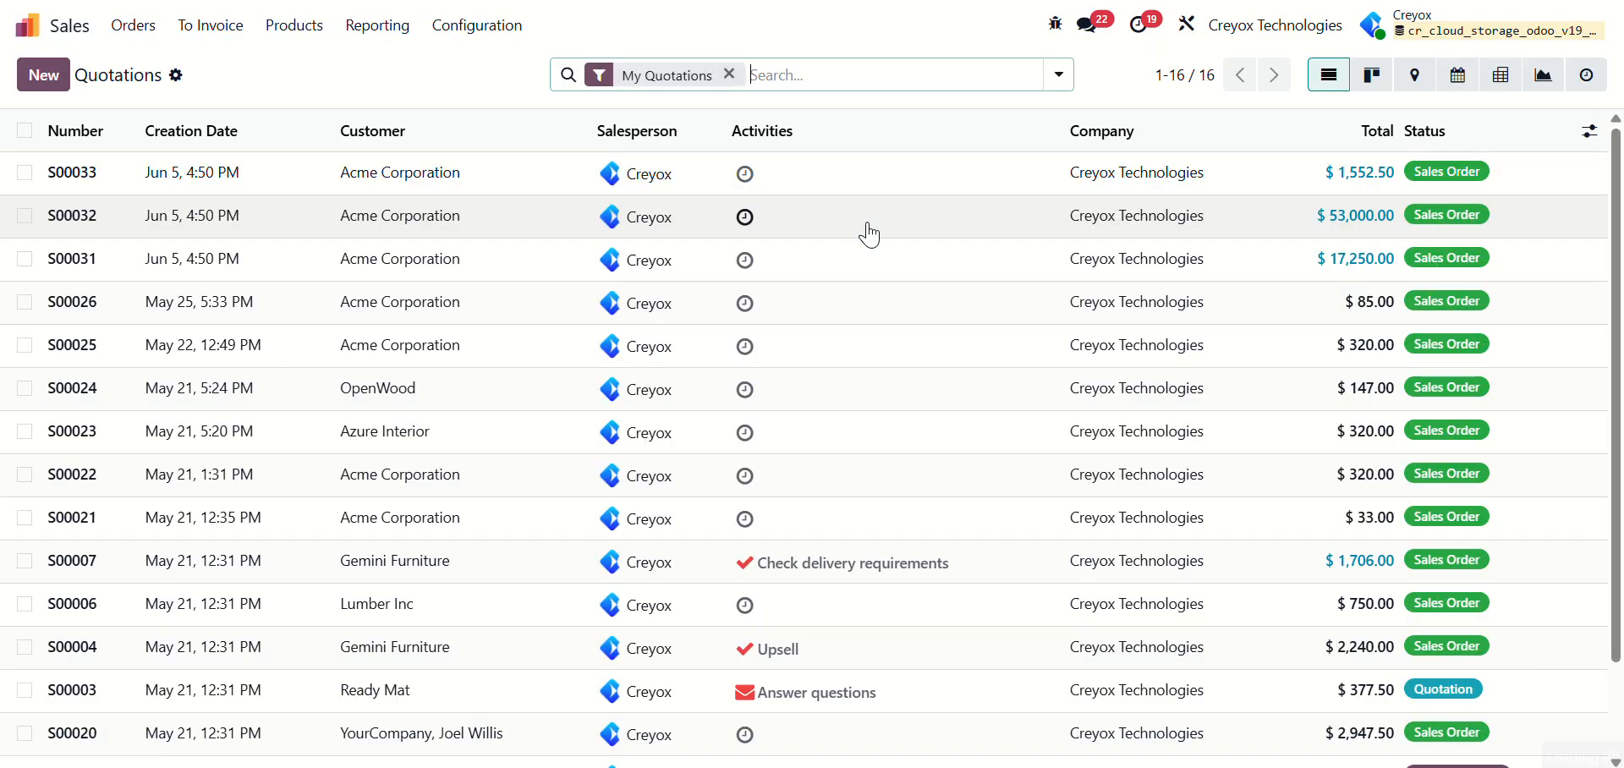
click(261, 178)
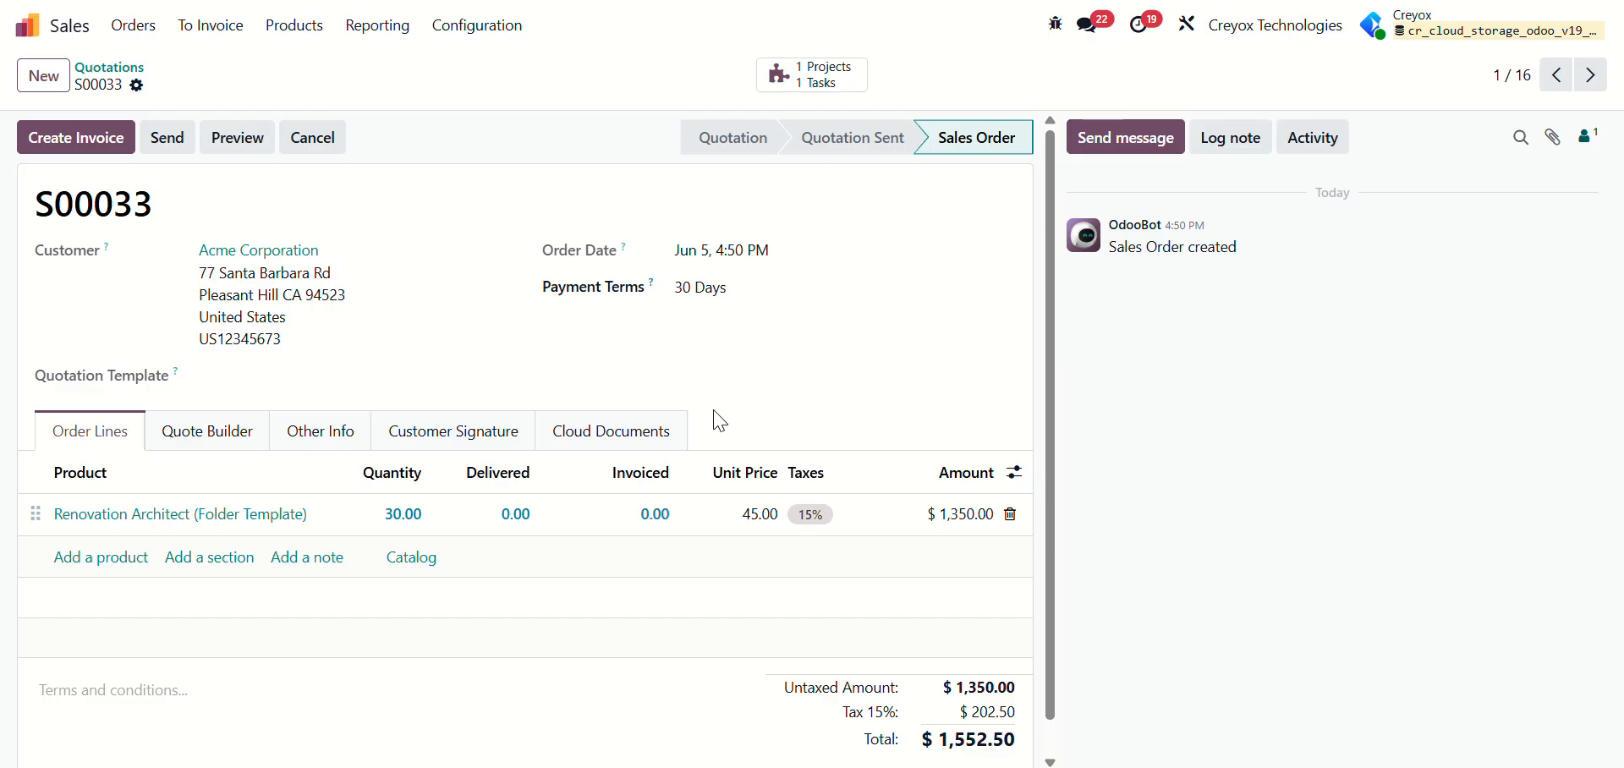
click(571, 454)
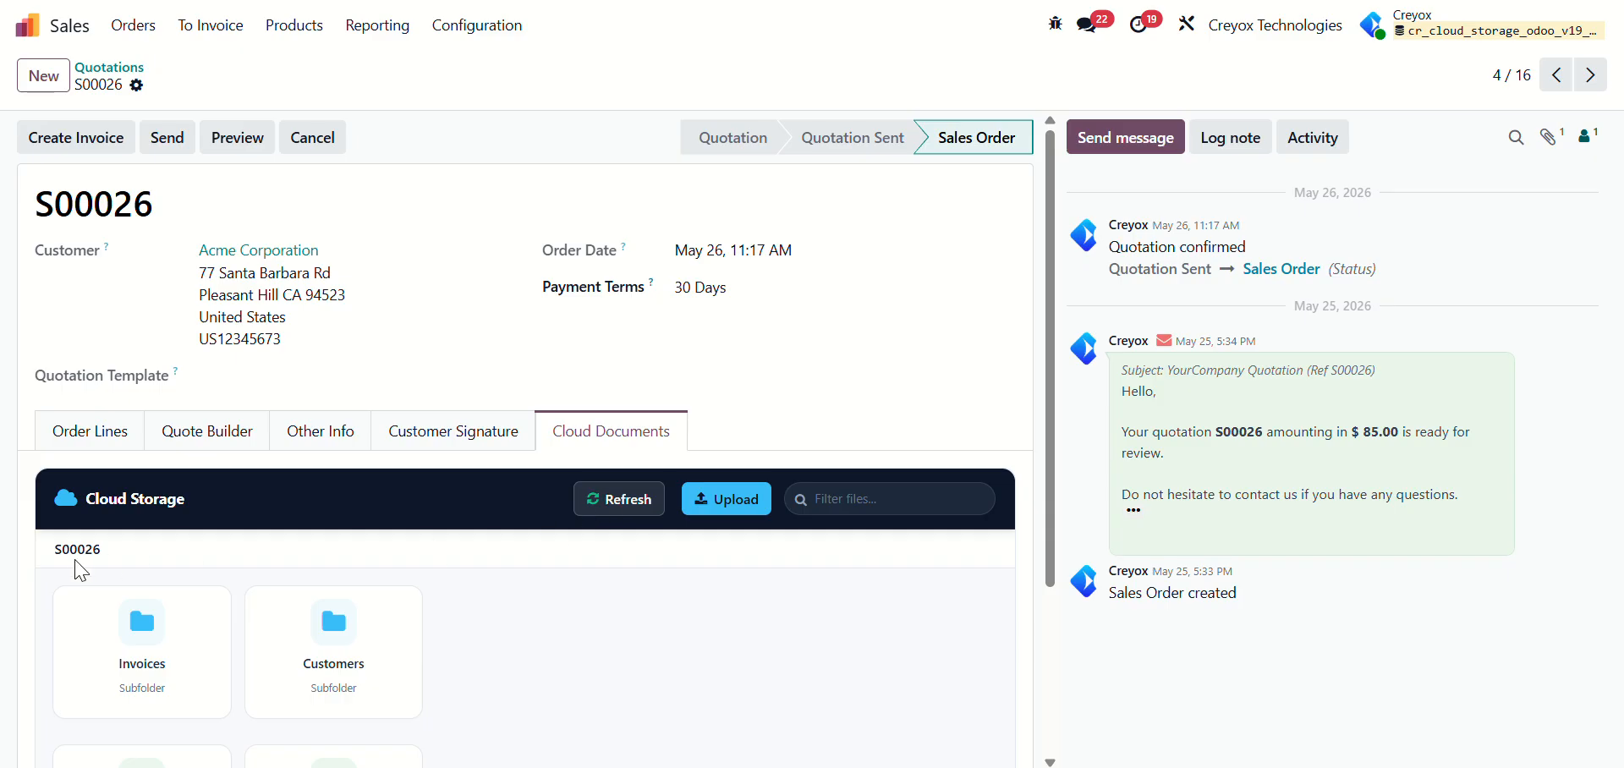
scroll(119, 560, down, 1)
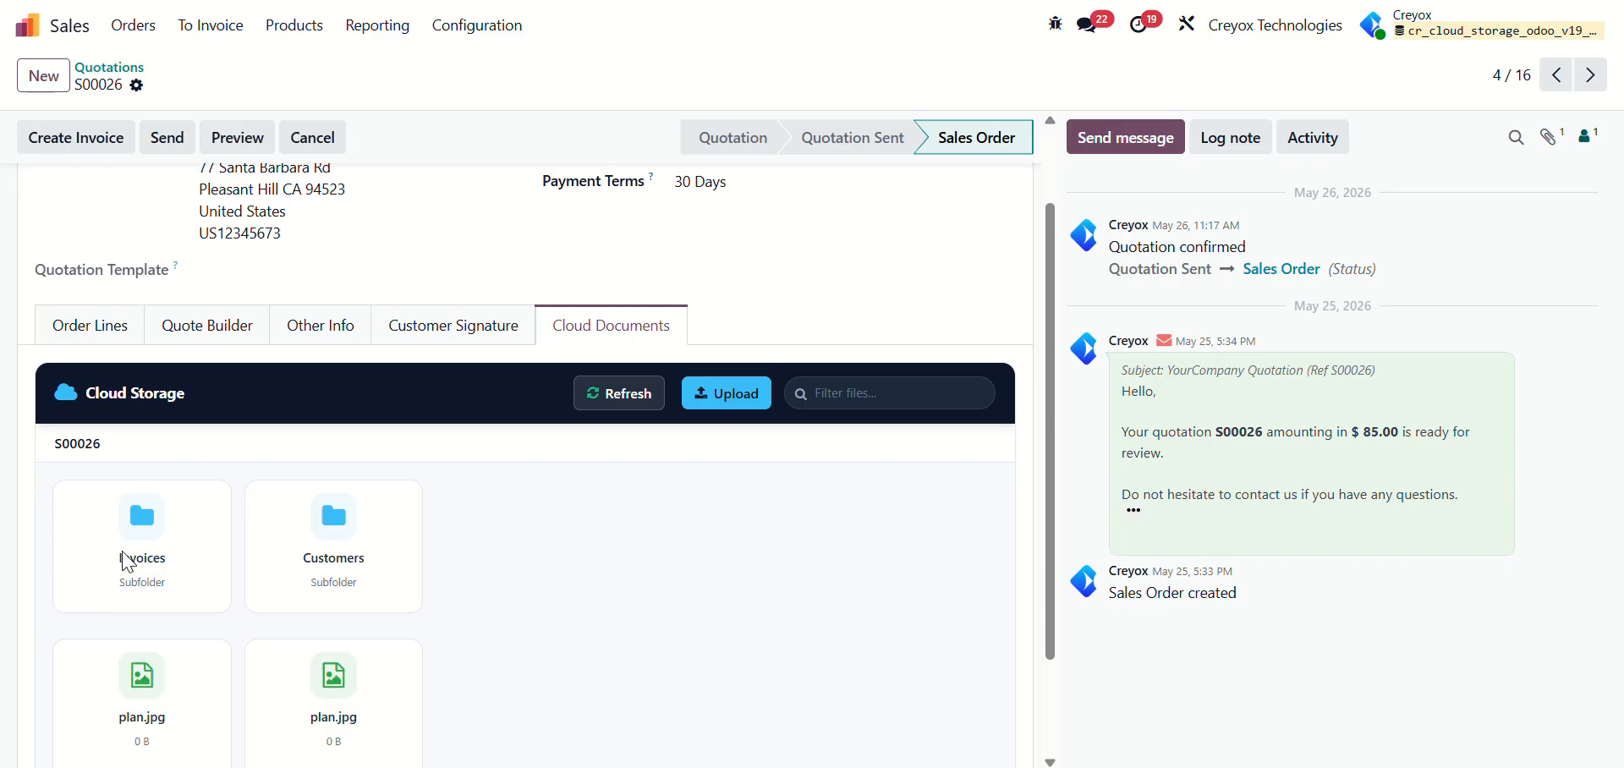
scroll(395, 584, down, 2)
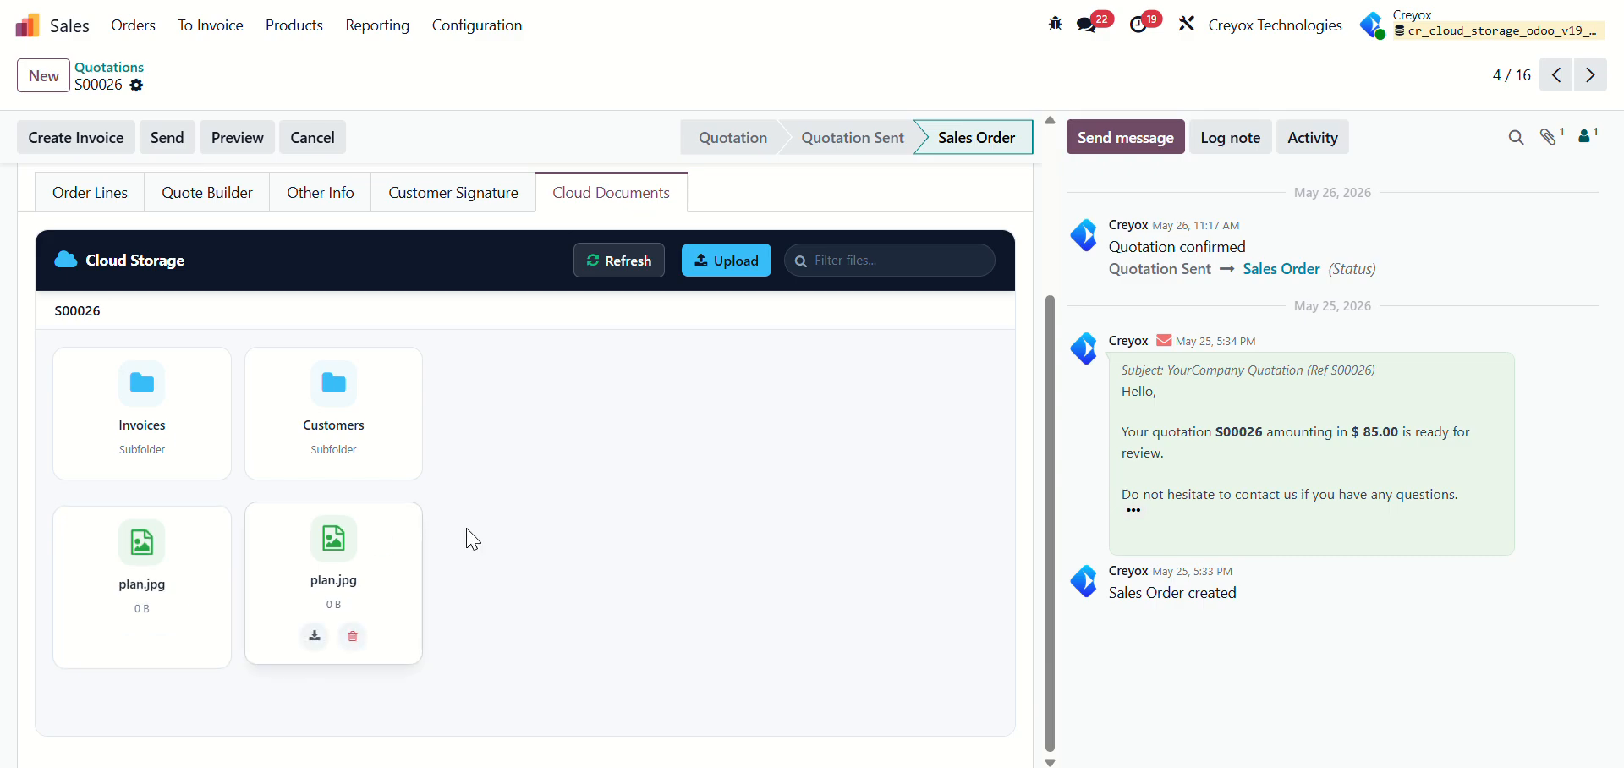
scroll(590, 528, up, 3)
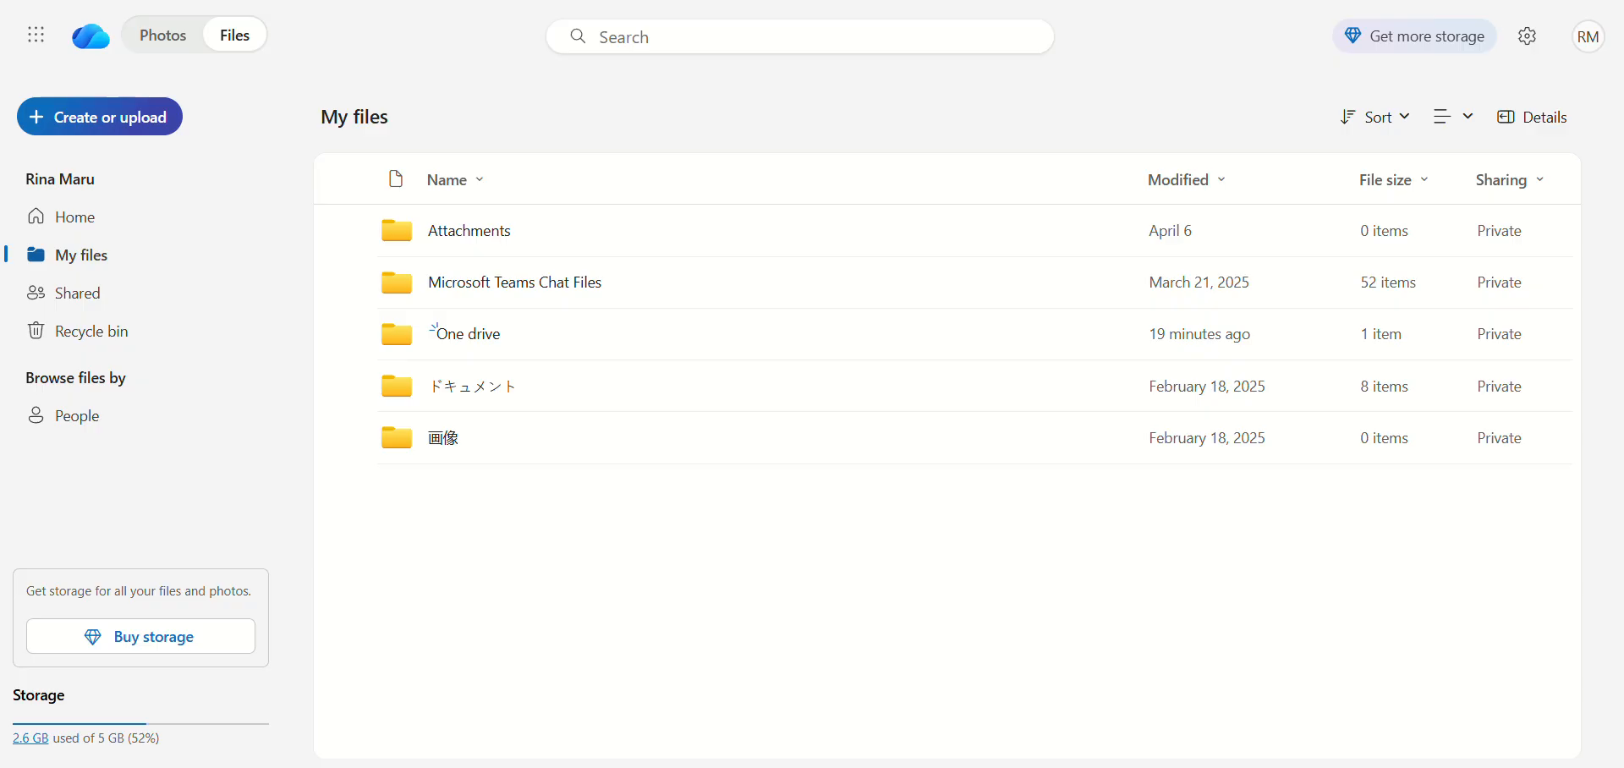
In OneDrive, open the "One drive" folder and inspect the subfolder belonging to the $85.00 sales order
click(581, 350)
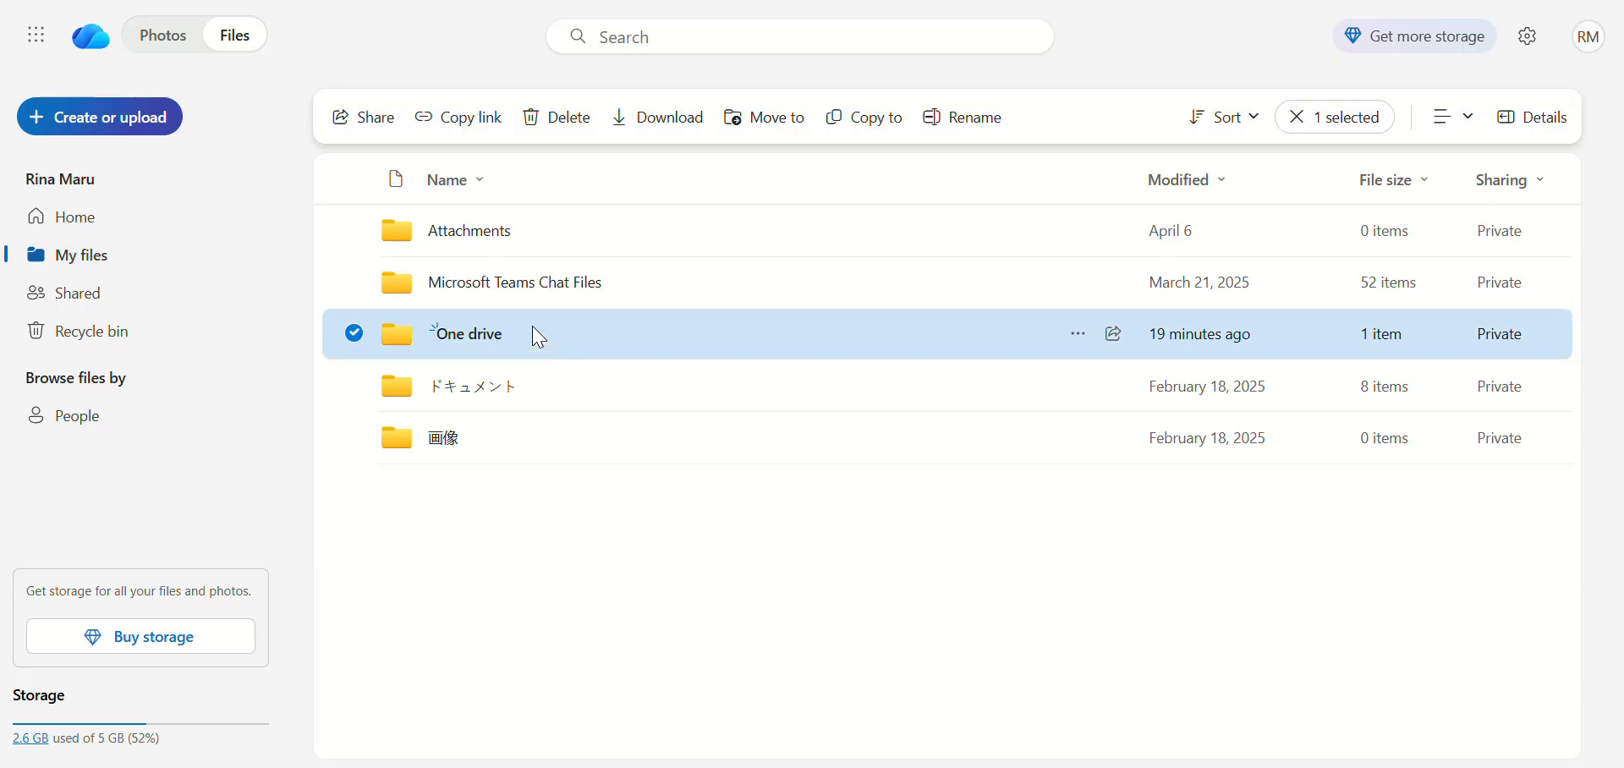
click(471, 334)
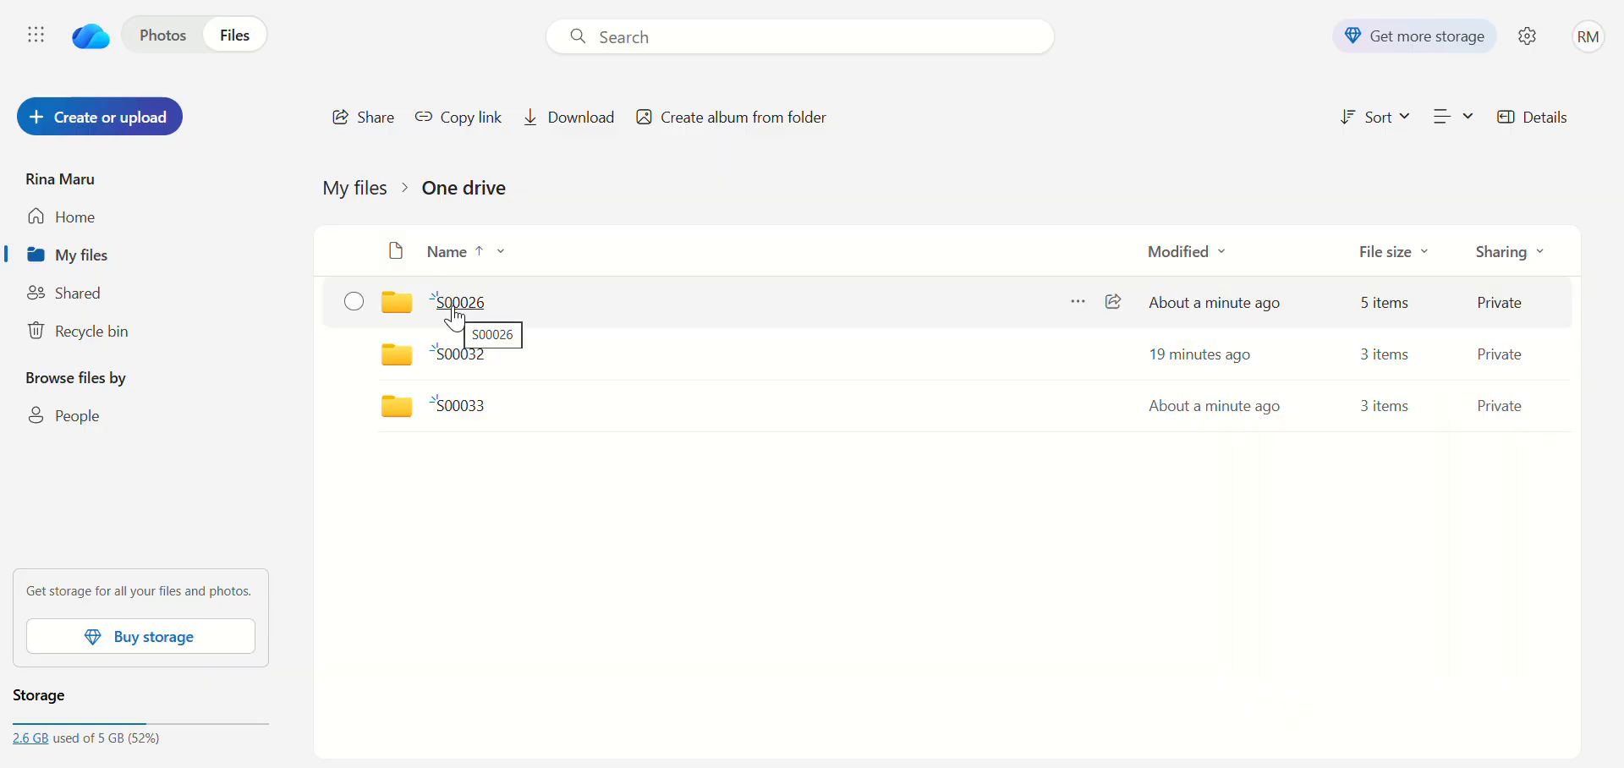
click(455, 304)
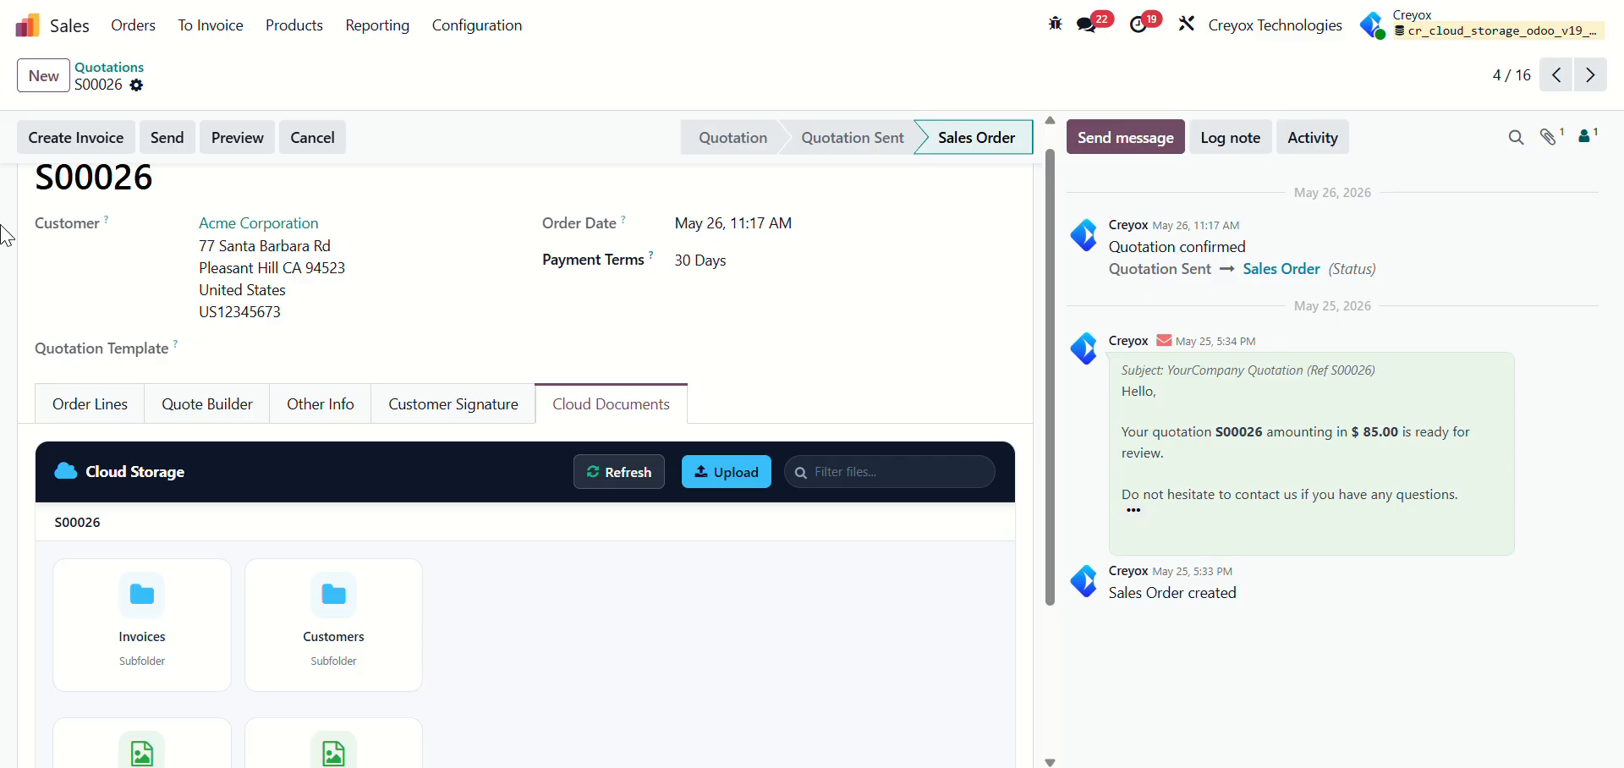
Upload the CREYOX icon png file from Downloads to the sales order's cloud storage in Odoo
click(706, 476)
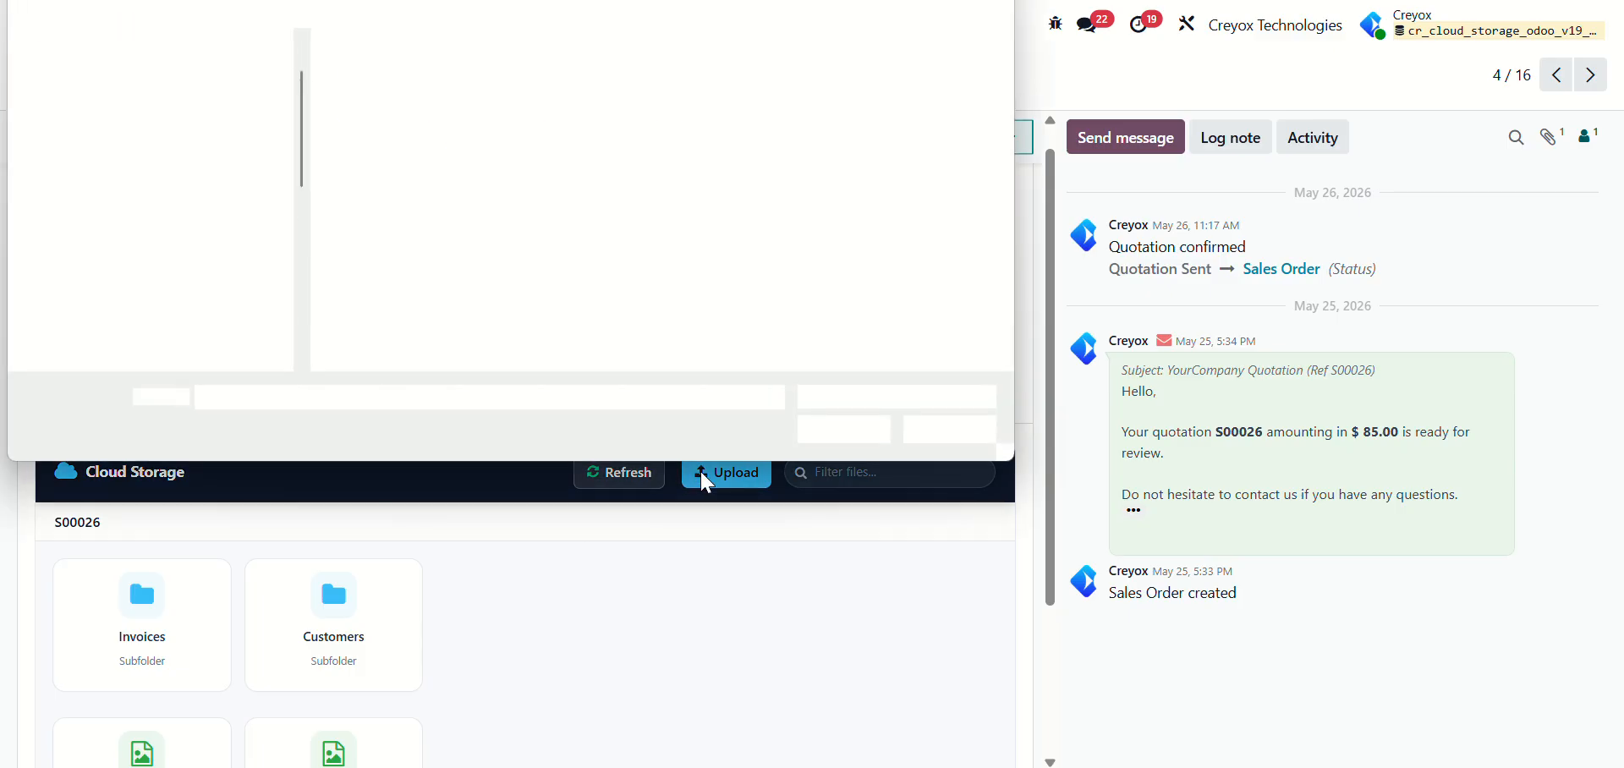
click(124, 295)
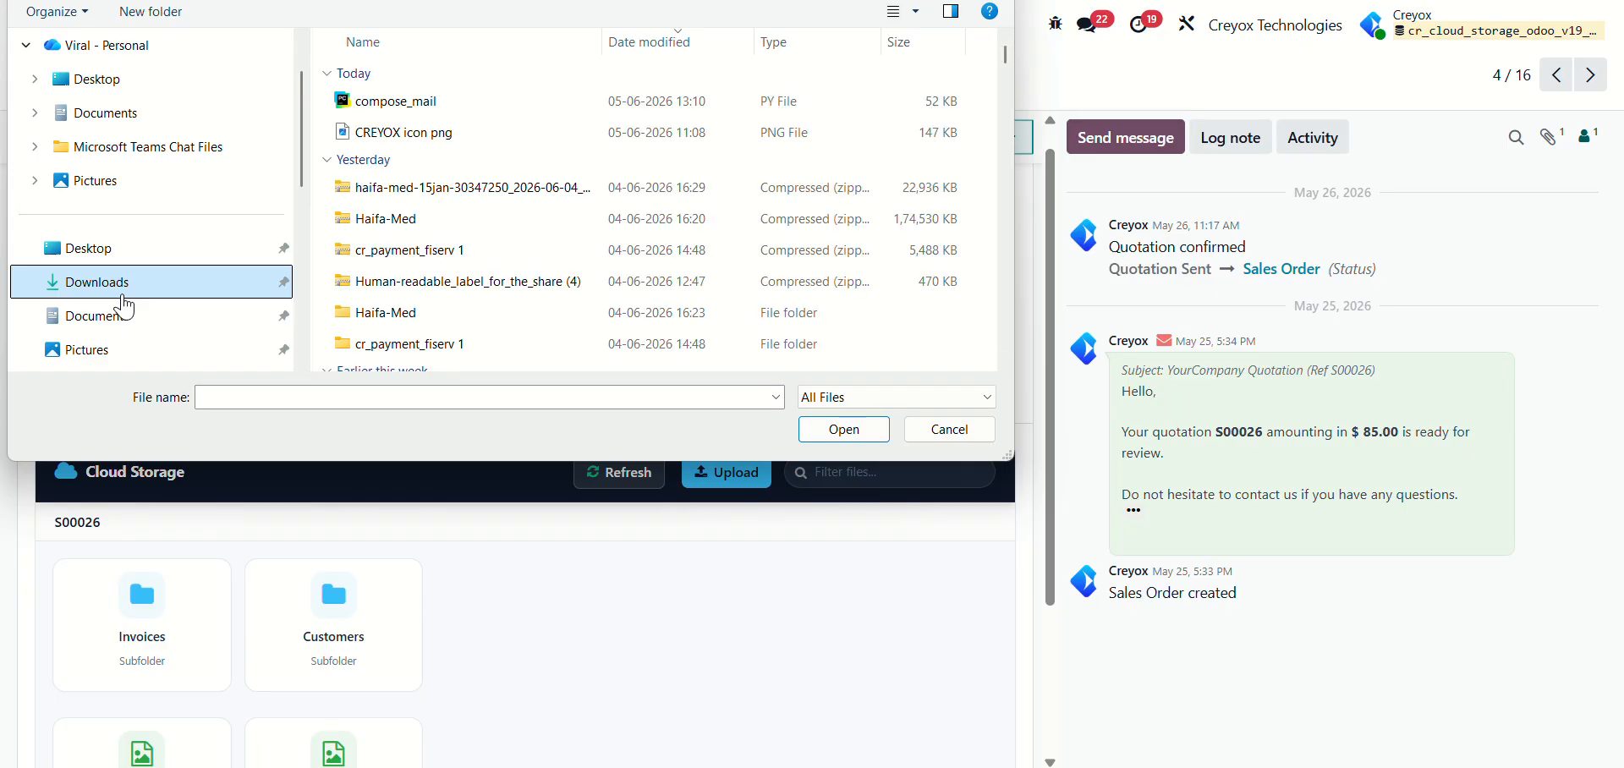
double_click(545, 123)
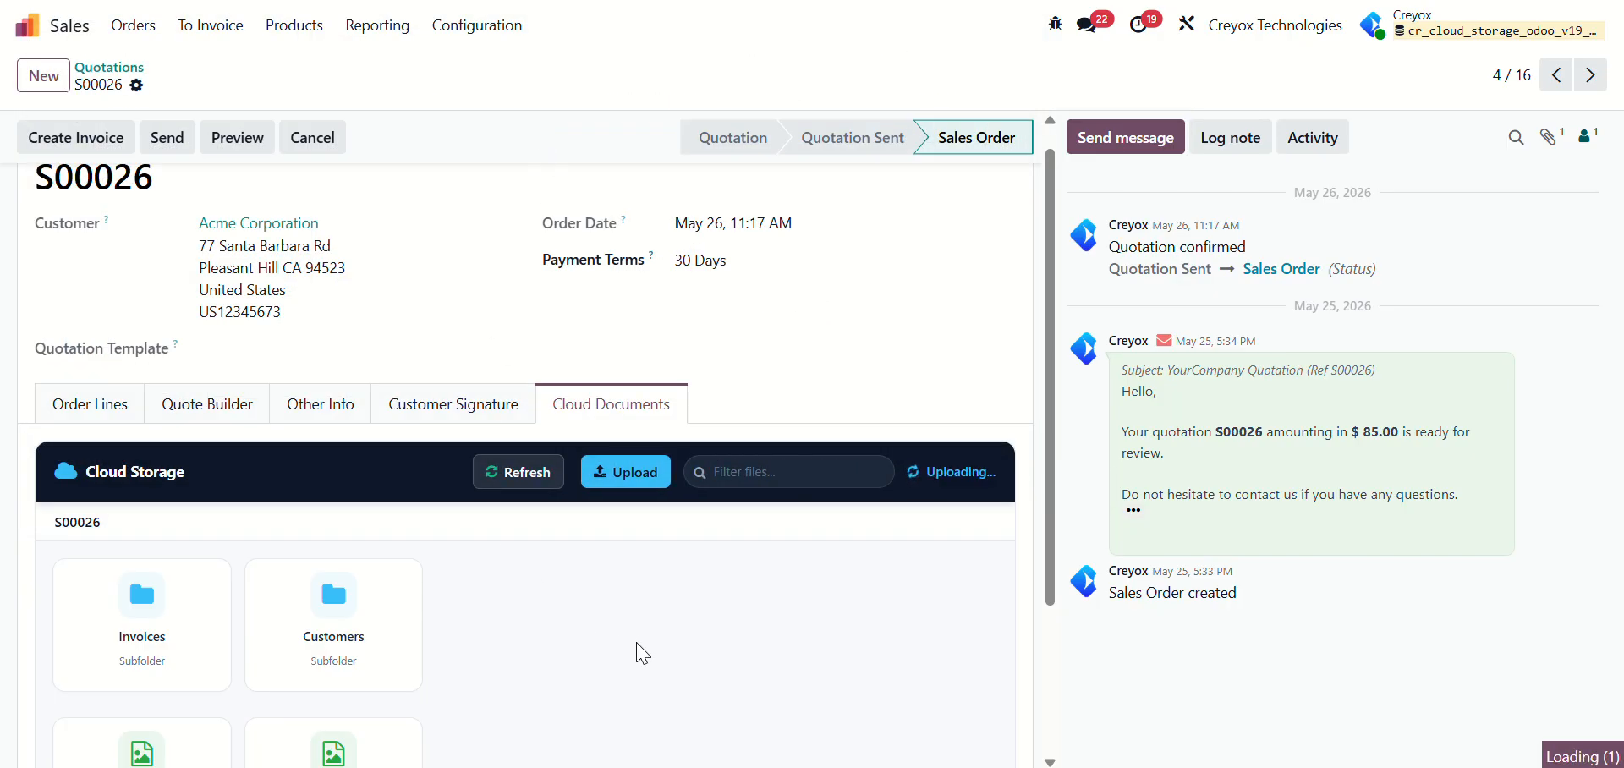
scroll(638, 652, down, 3)
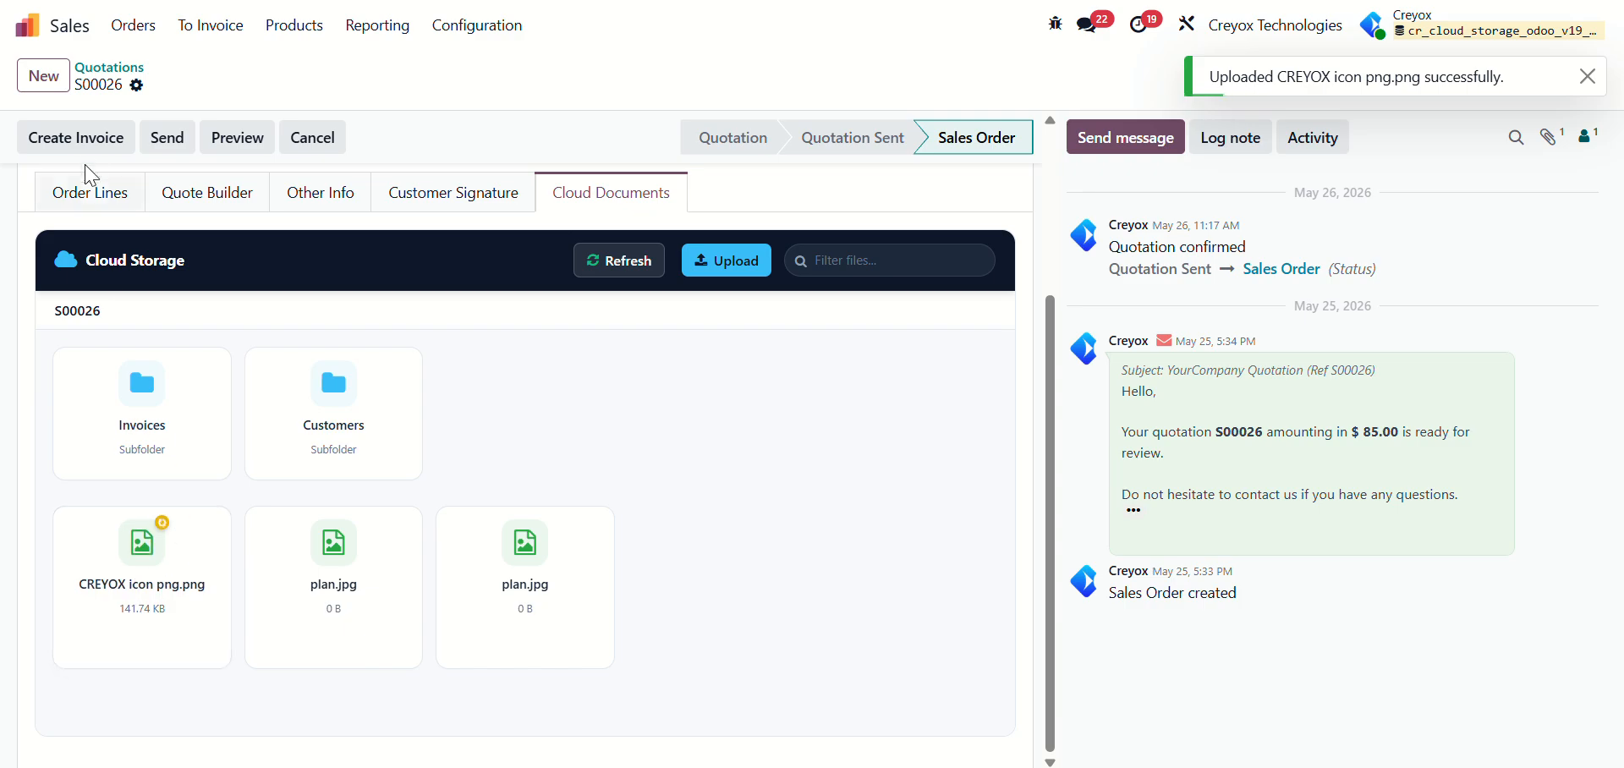
Open the pending "CREYOX icon png.png" upload entry in Cloud Storage Sync's Sync Queue Dashboard
click(75, 38)
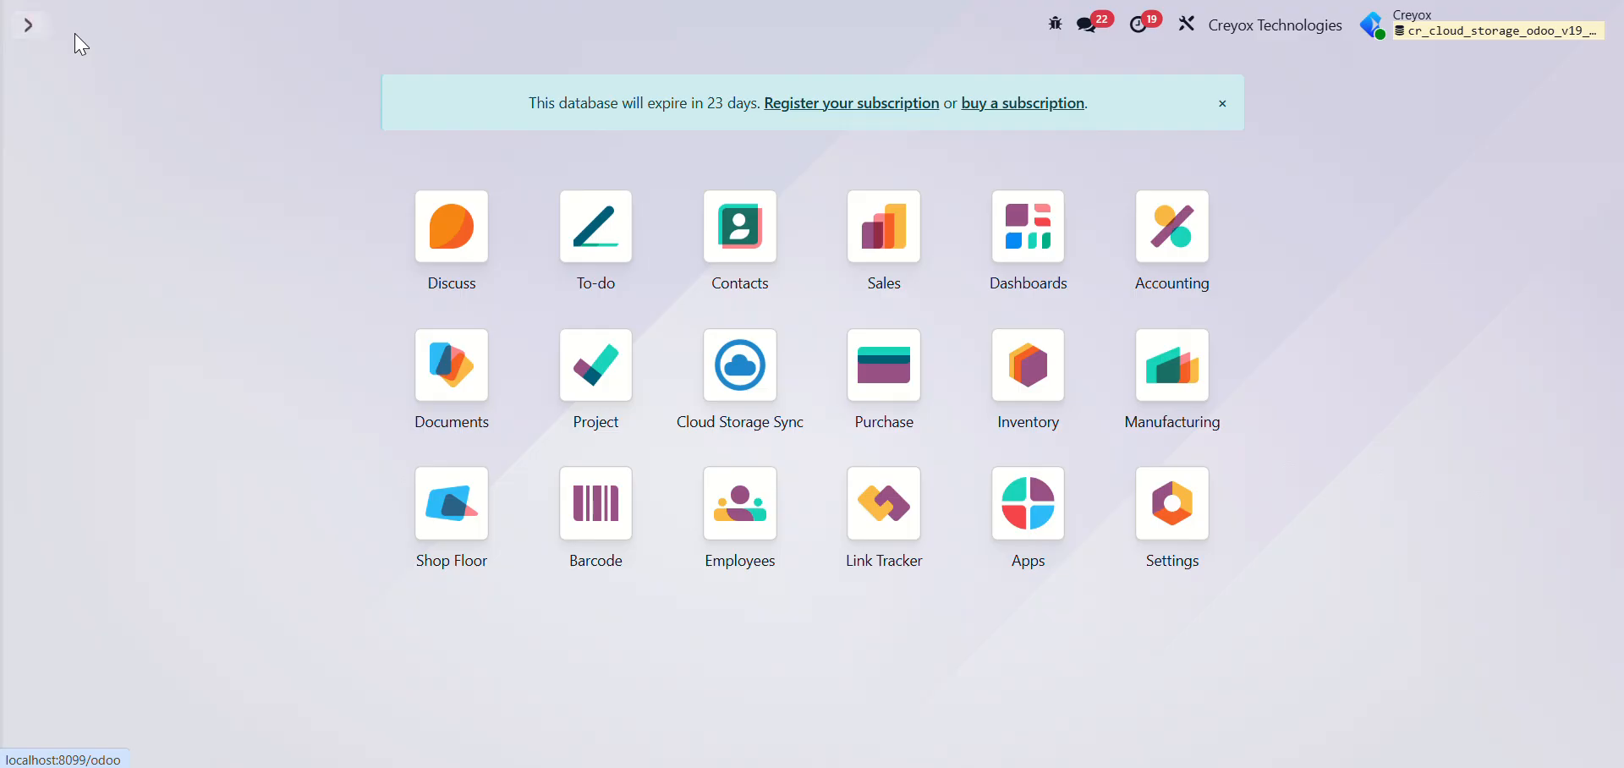
click(719, 345)
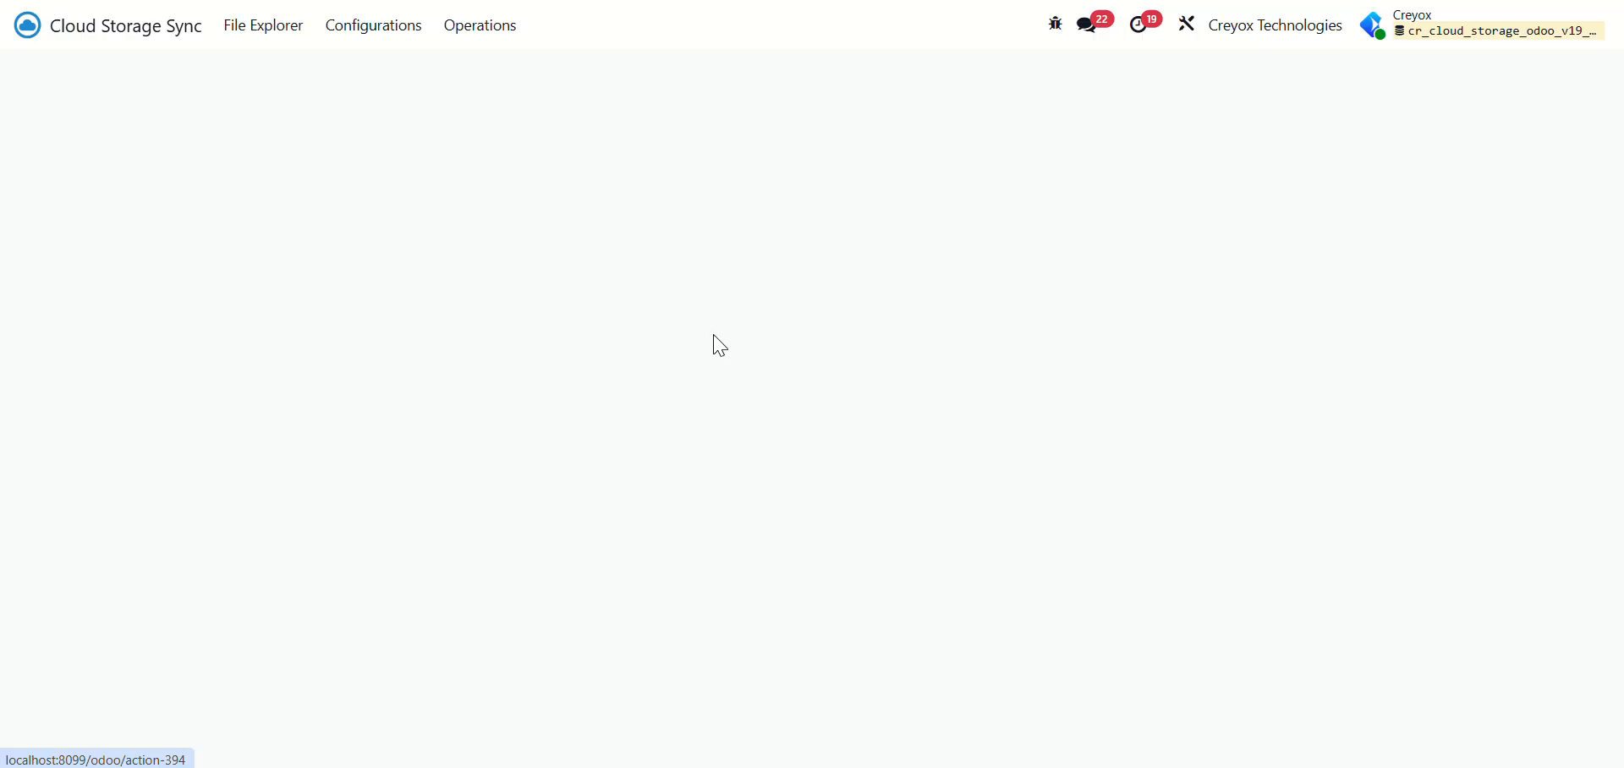
click(473, 27)
click(497, 62)
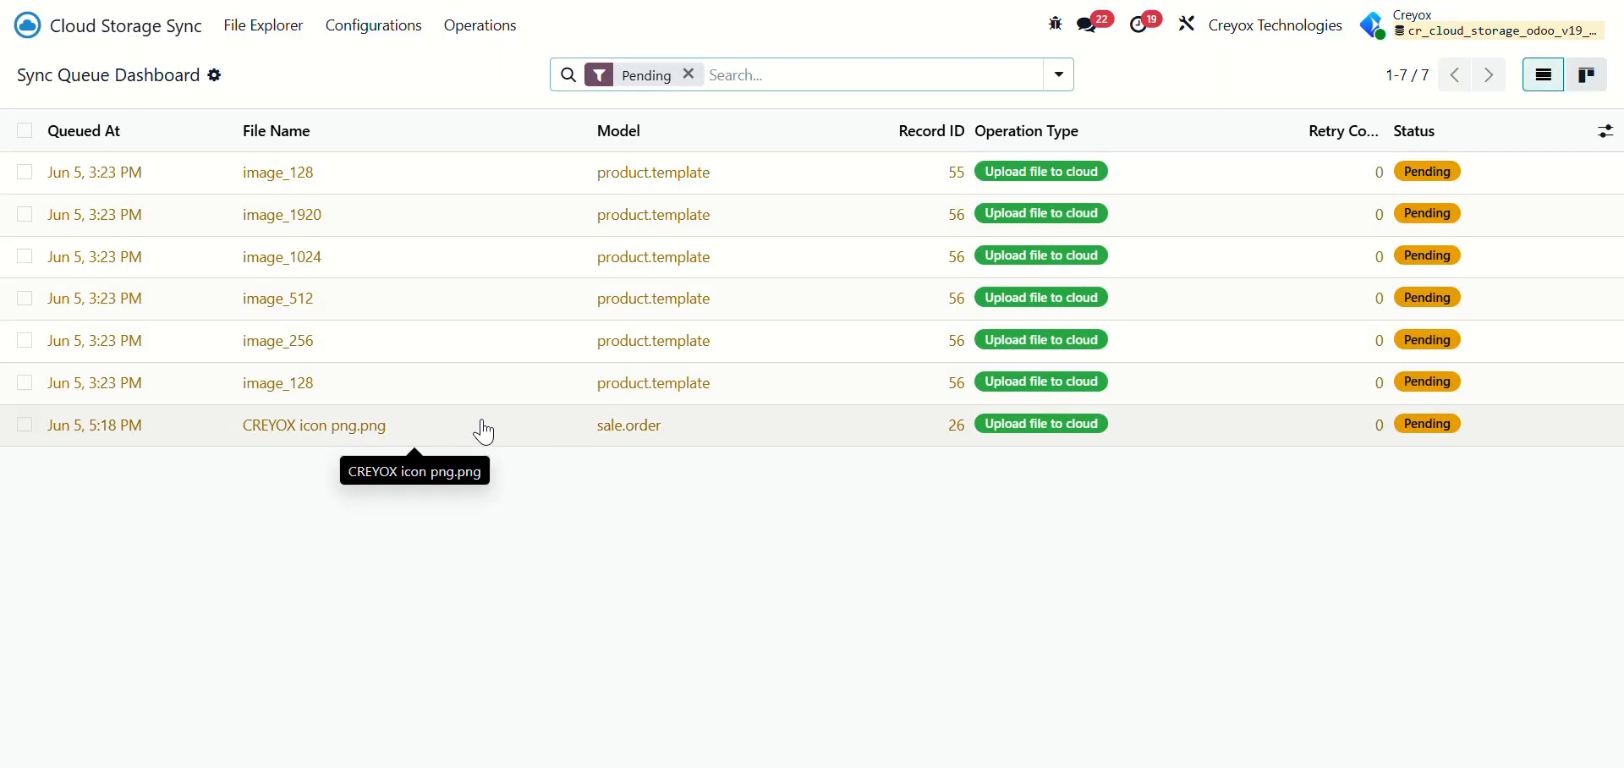
click(483, 432)
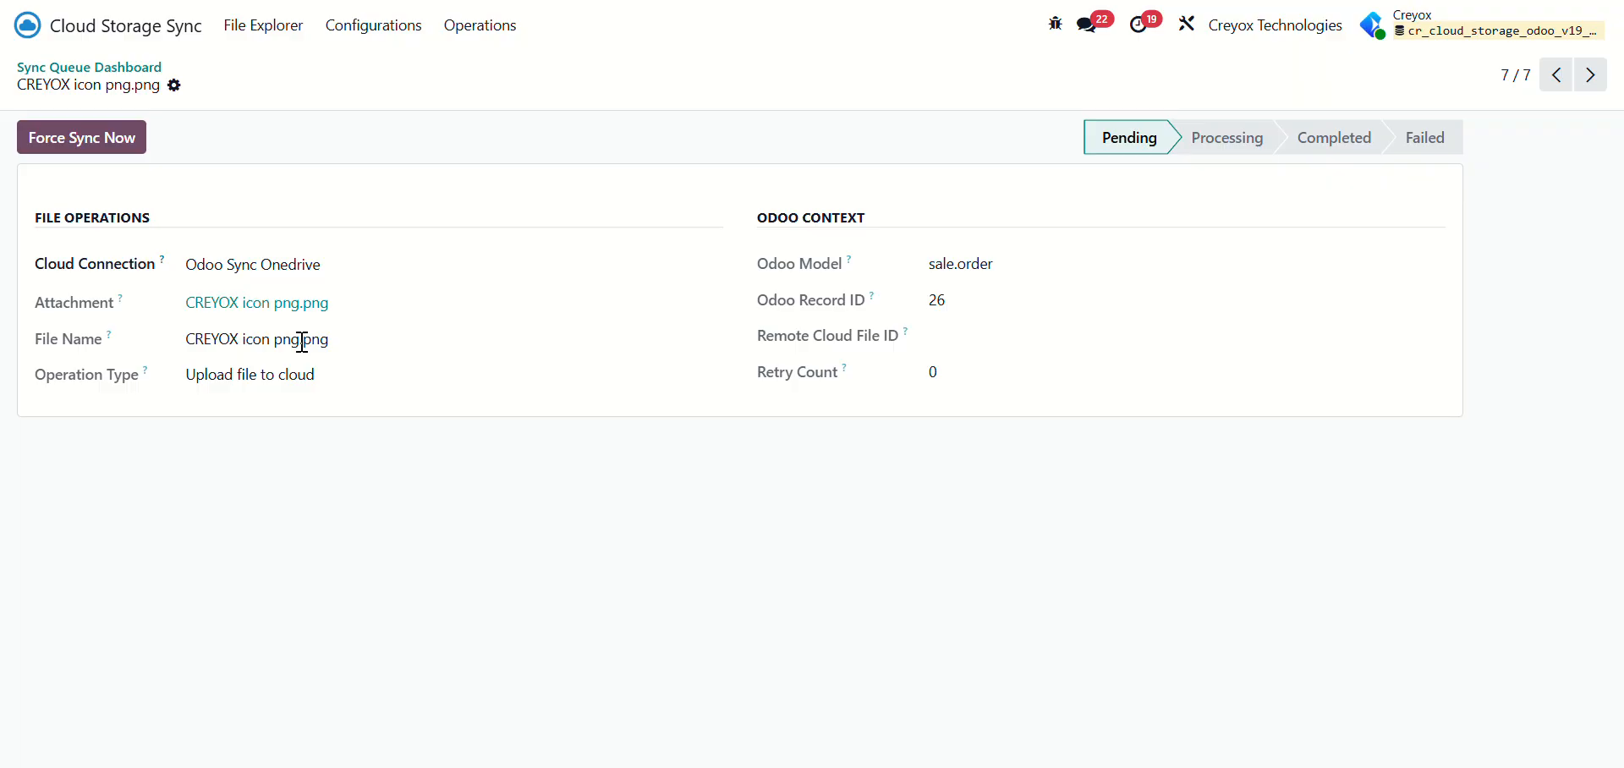
Force-sync the pending CREYOX icon png upload and check for the file in the sales order's refreshed OneDrive folder
click(47, 150)
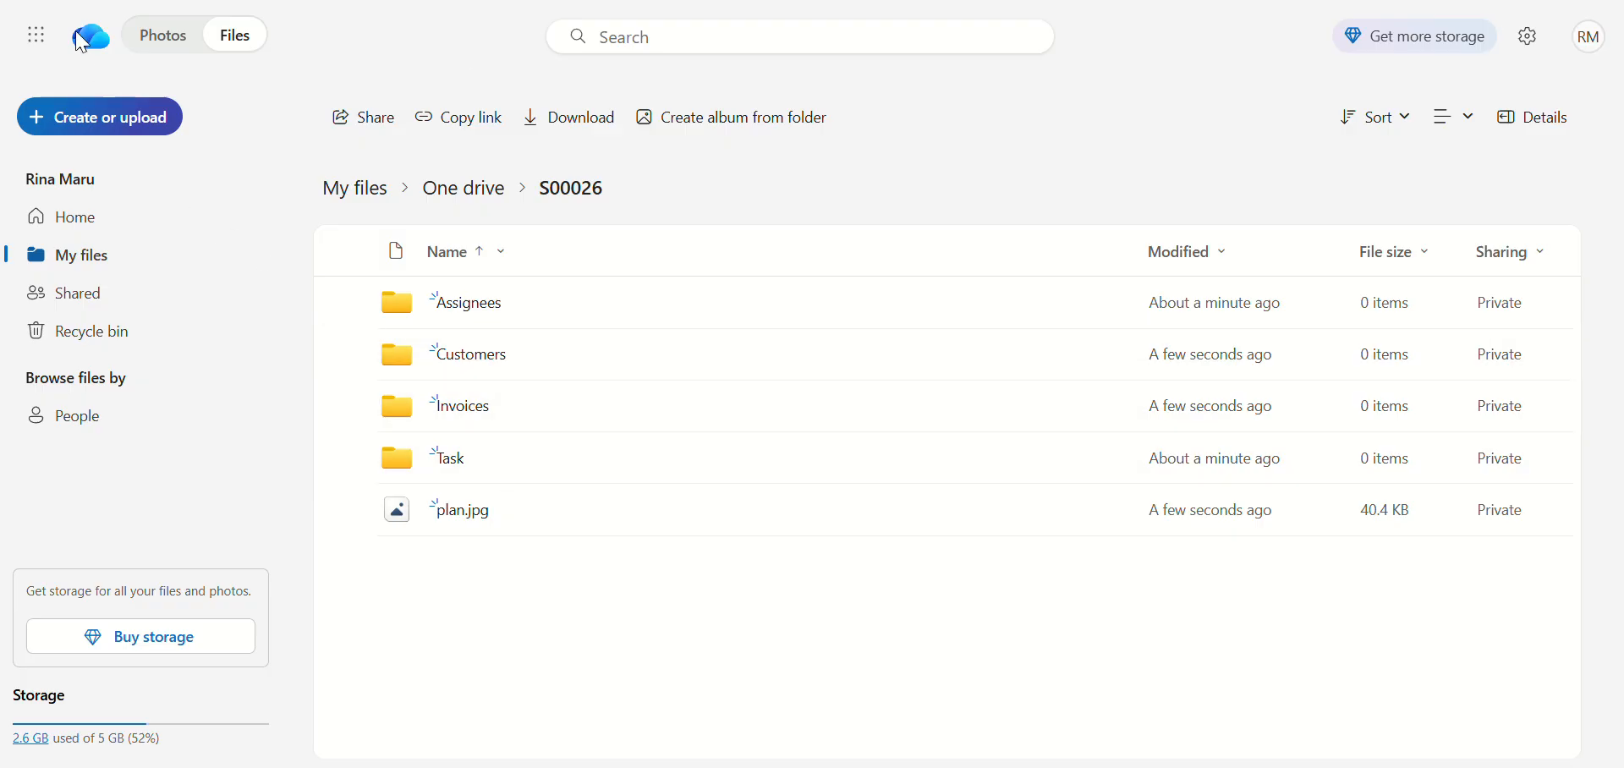
key(F5)
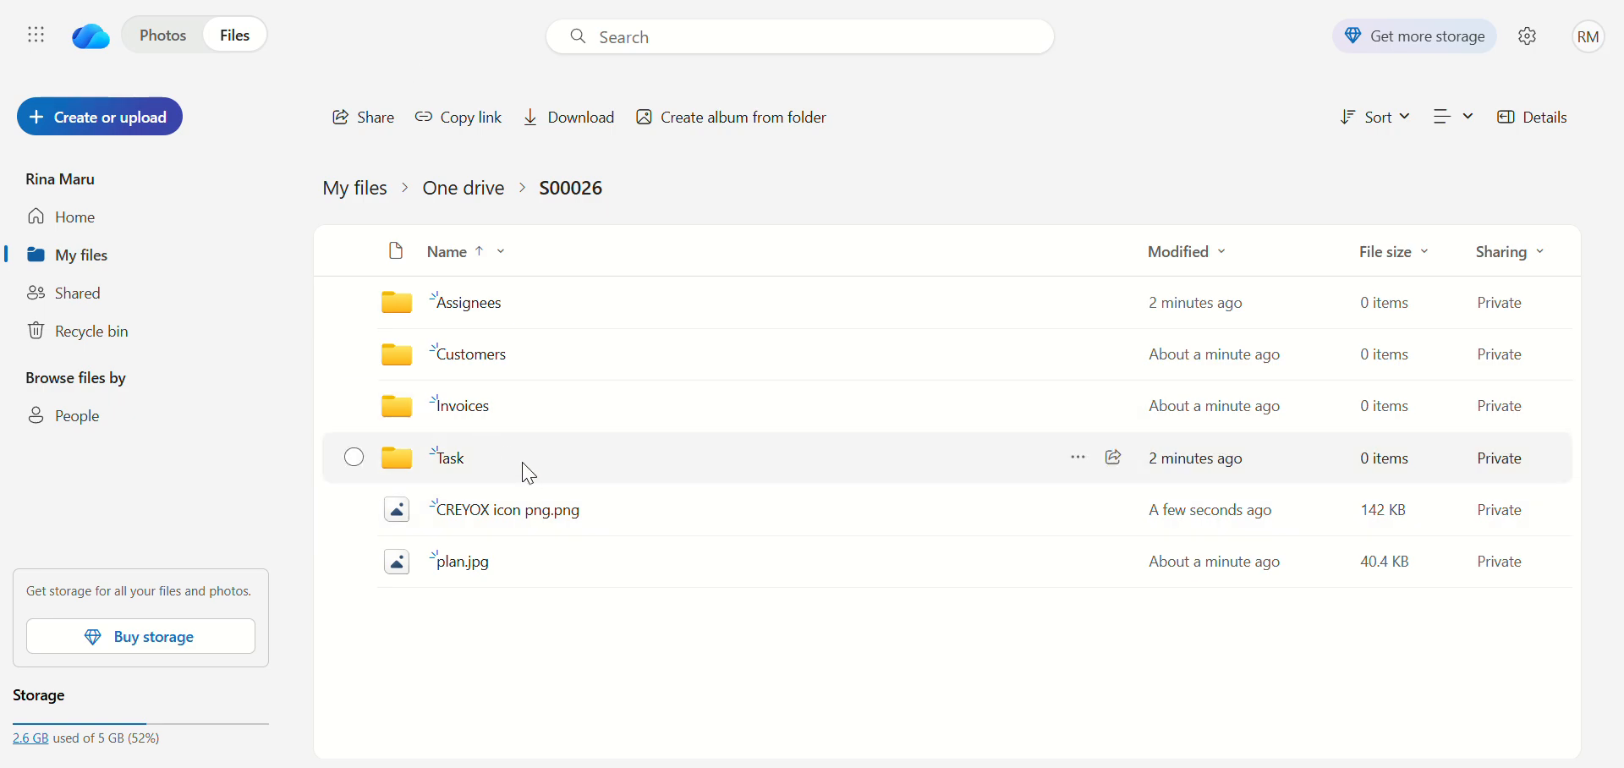
click(285, 1)
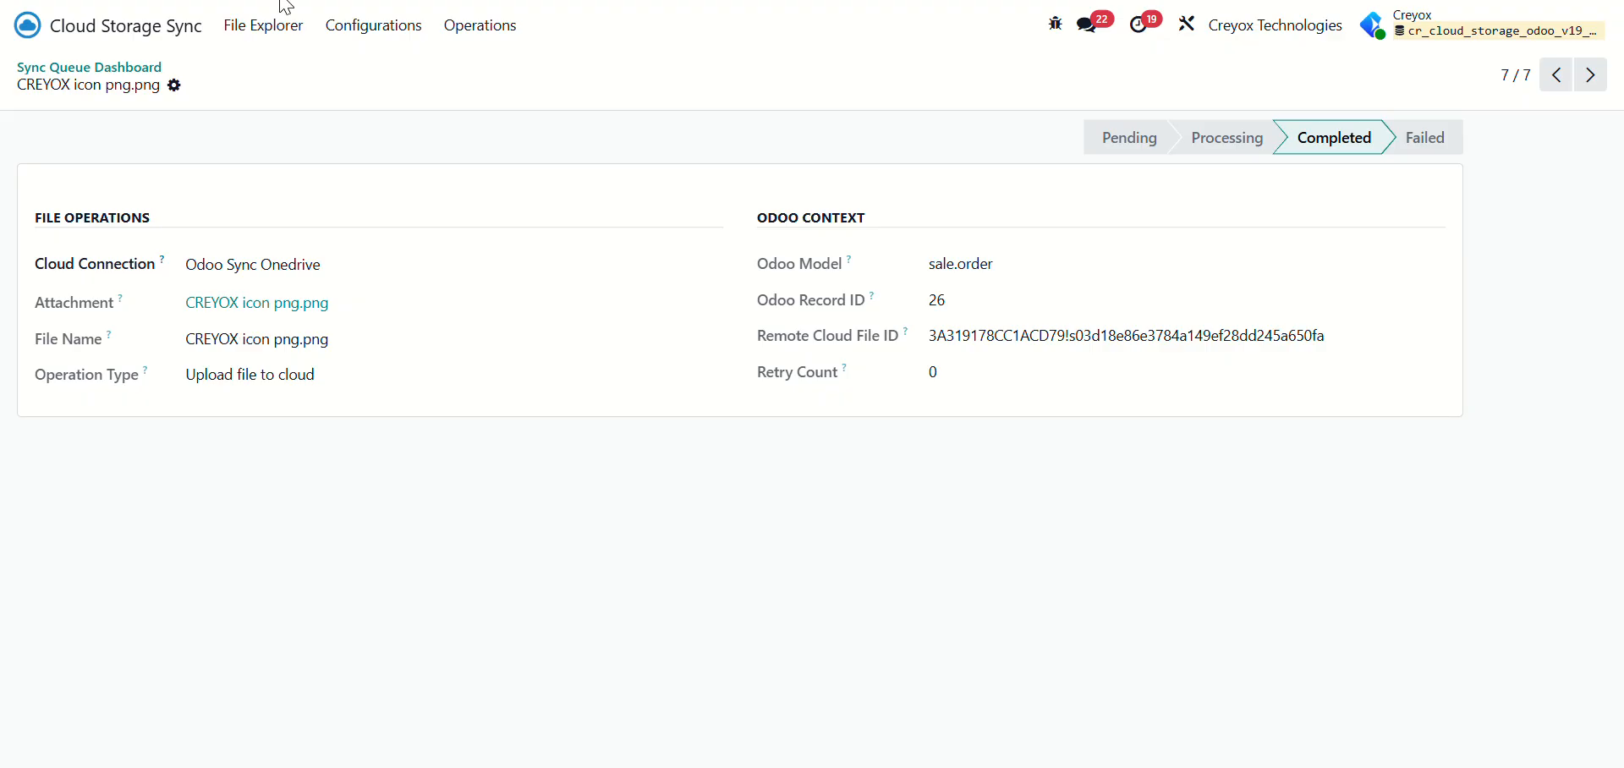
Create a new secure portal share in Cloud Storage Sync and name it "Sale order"
click(364, 26)
mouse_move(491, 37)
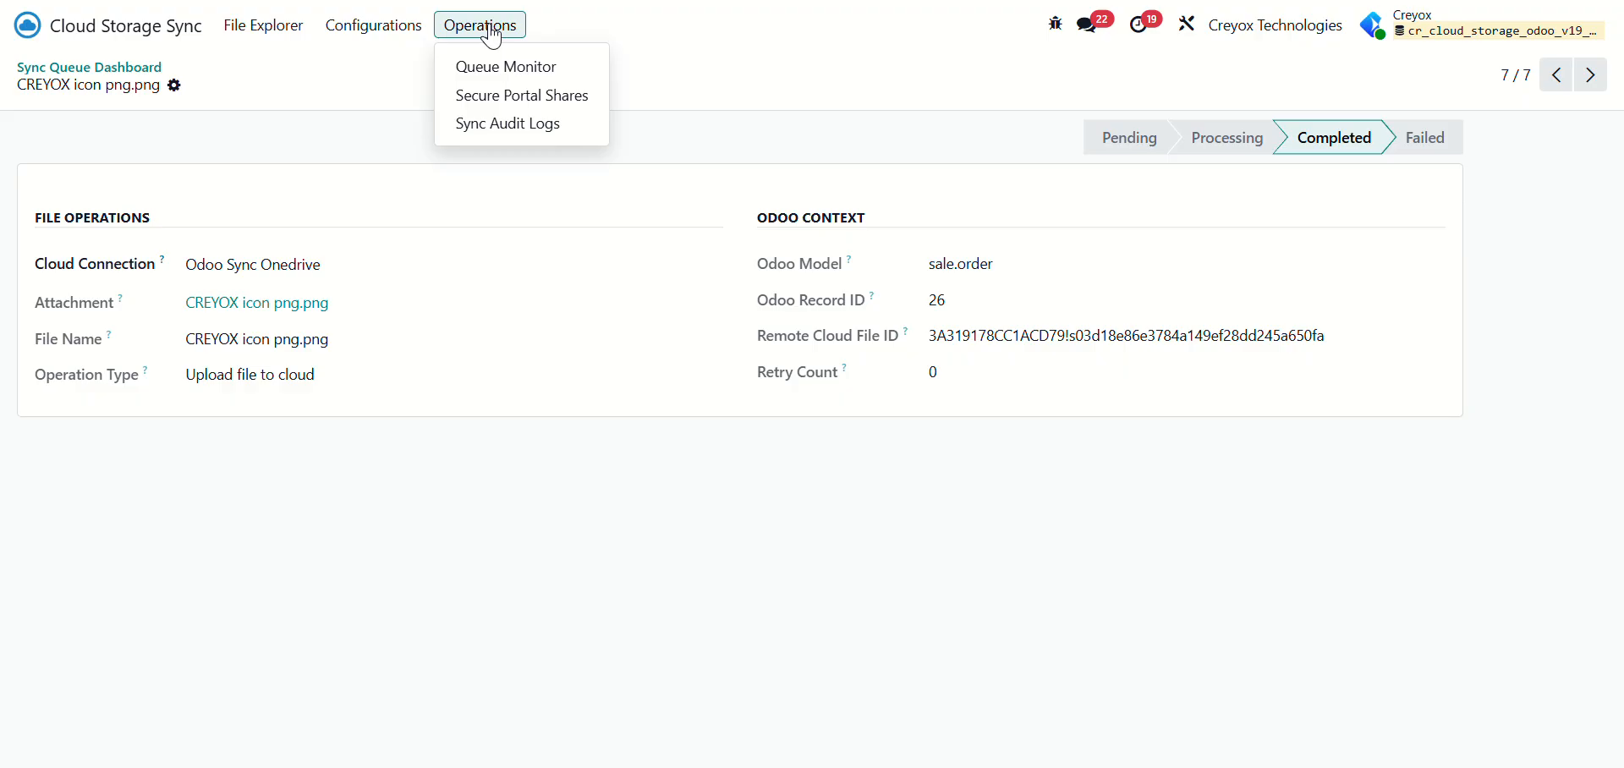
click(508, 96)
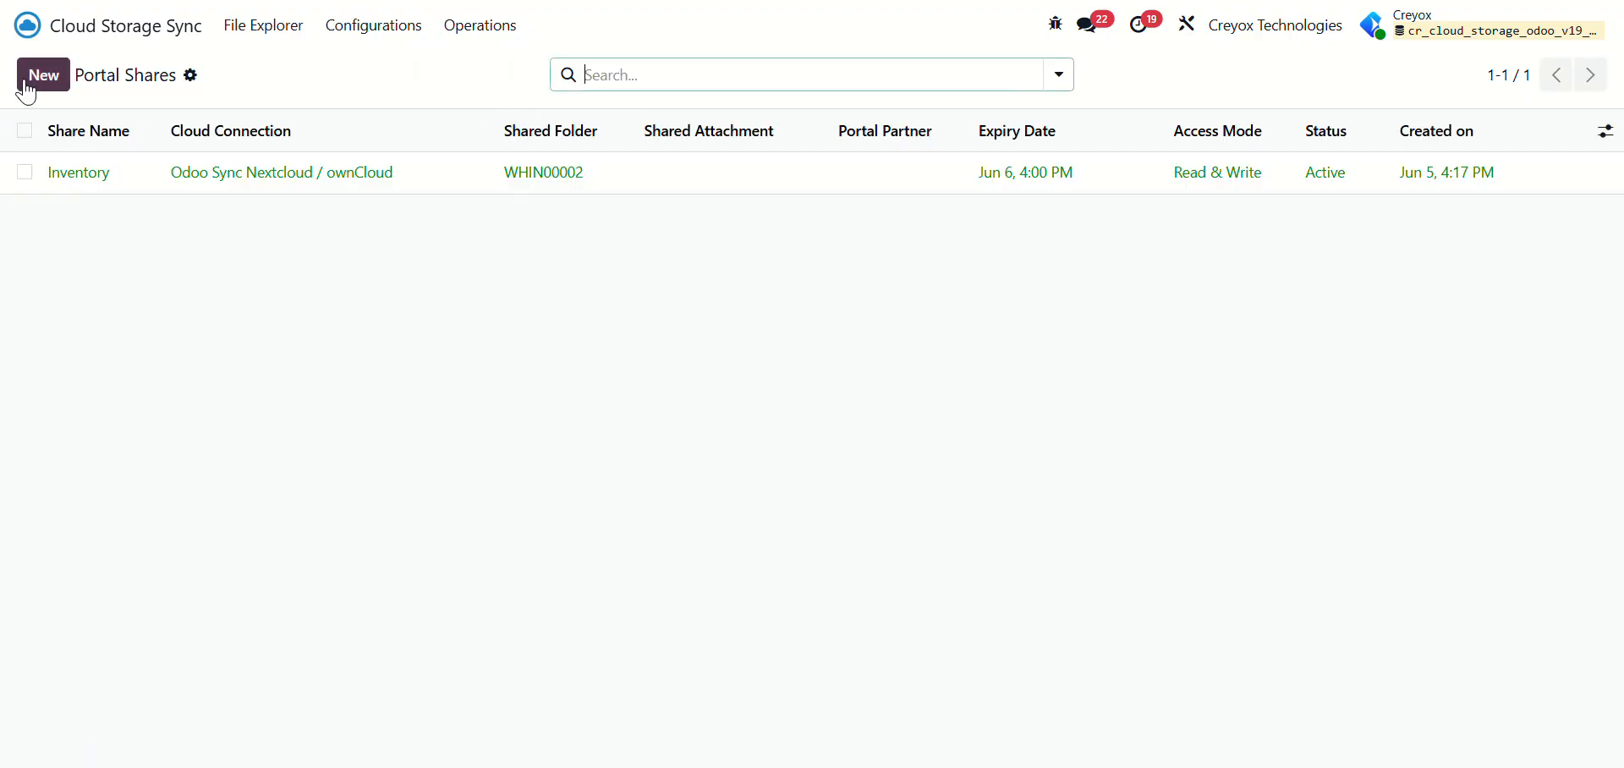
click(26, 84)
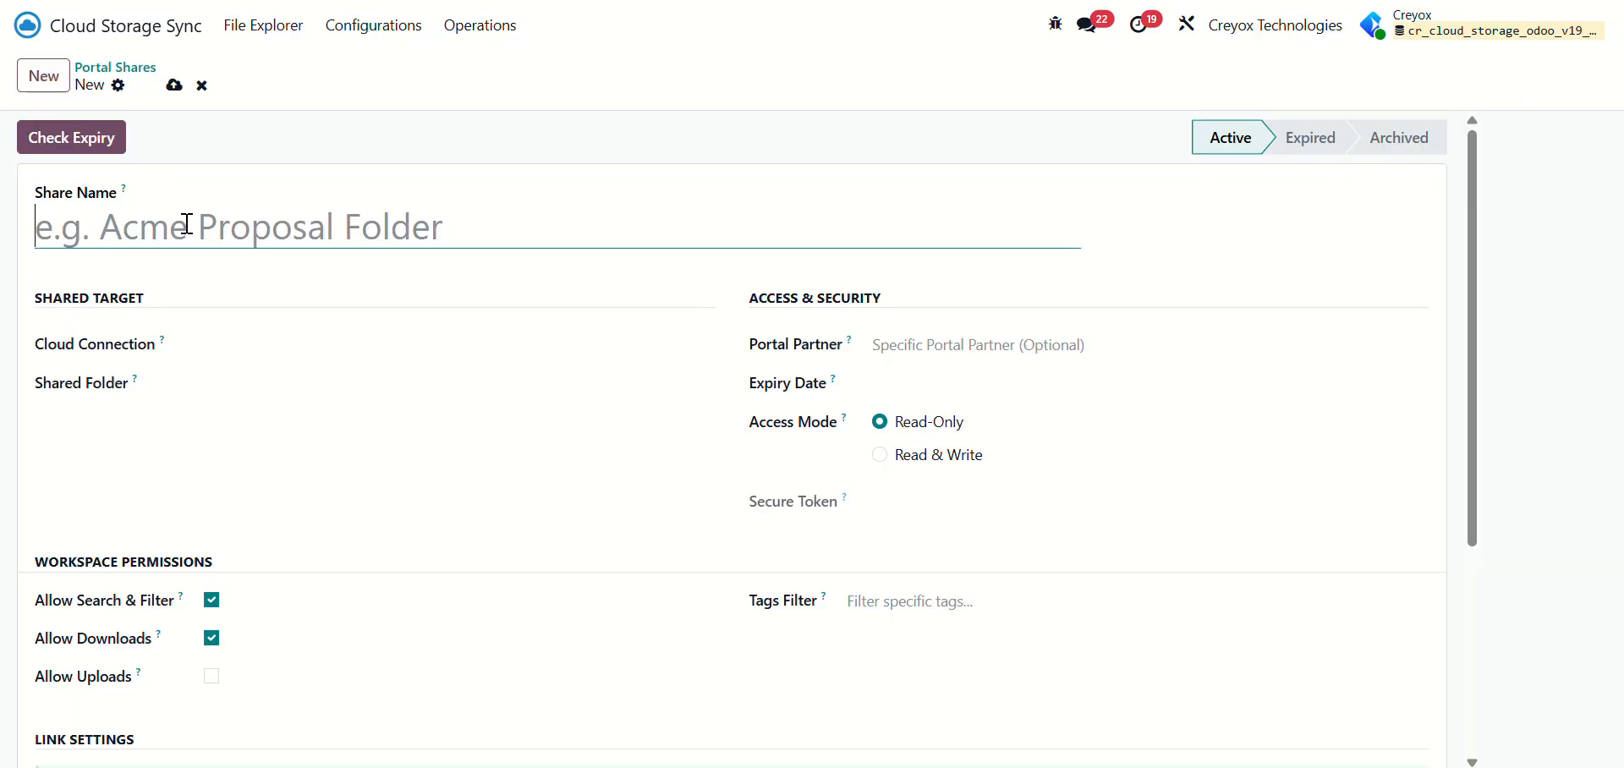
text(Sale prder)
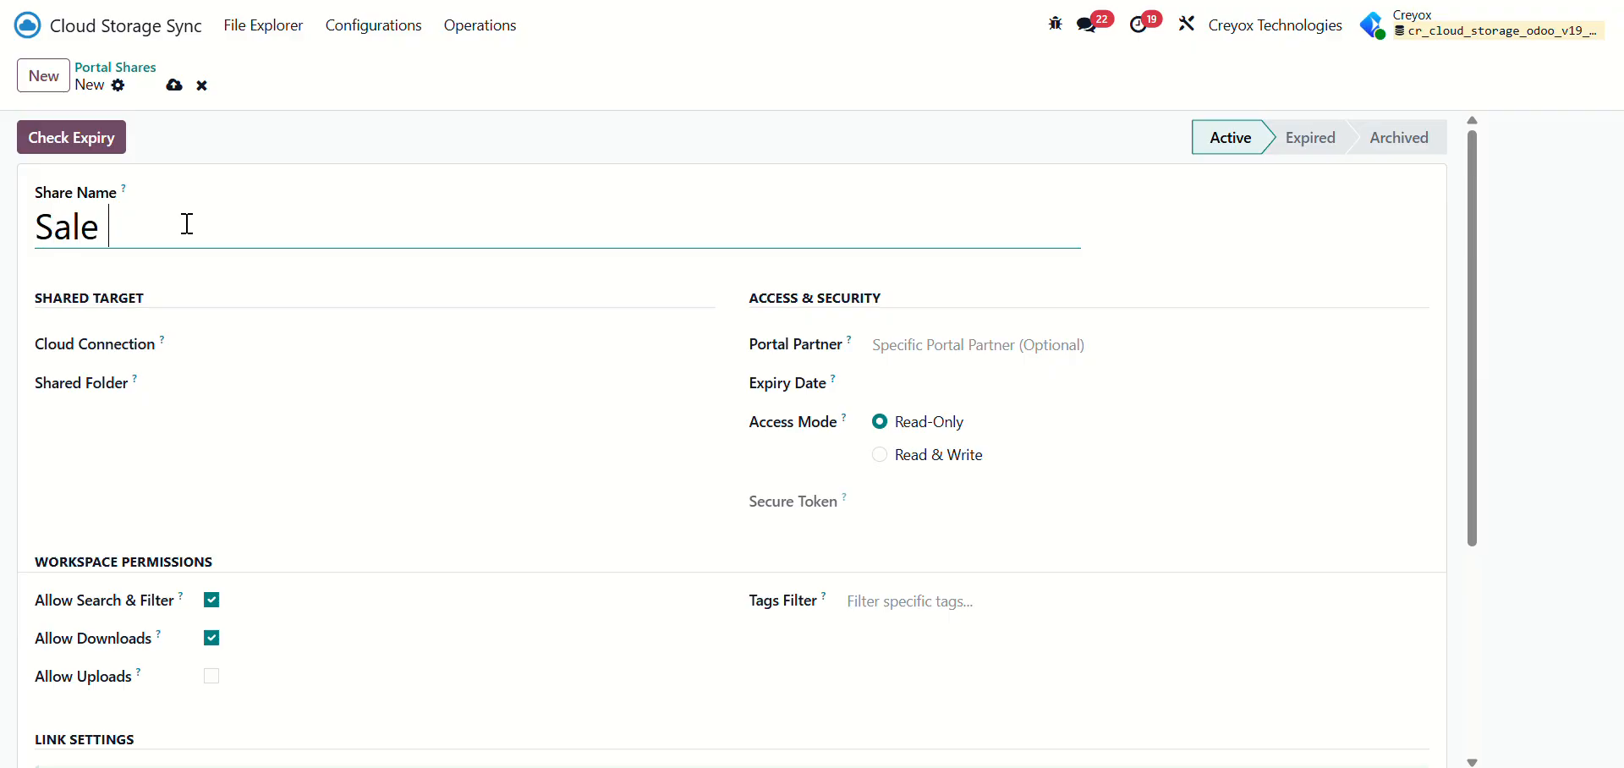
key(BackSpace)
key(BackSpace)
key(BackSpace)
key(BackSpace)
key(BackSpace)
text(order)
Set the share's cloud connection to Odoo Sync Onedrive and its shared folder to the sales order's folder
click(362, 353)
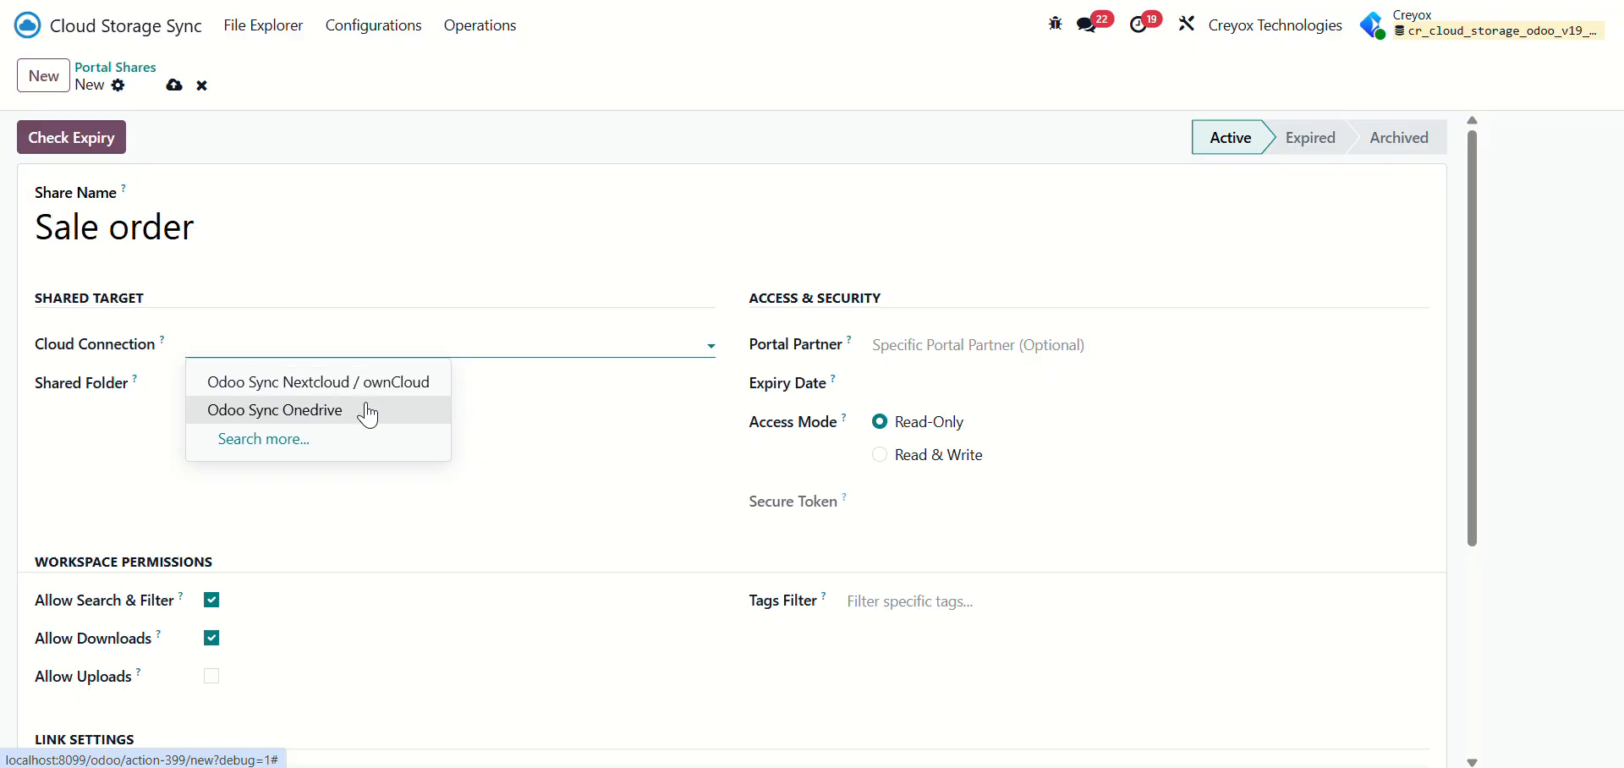
click(368, 413)
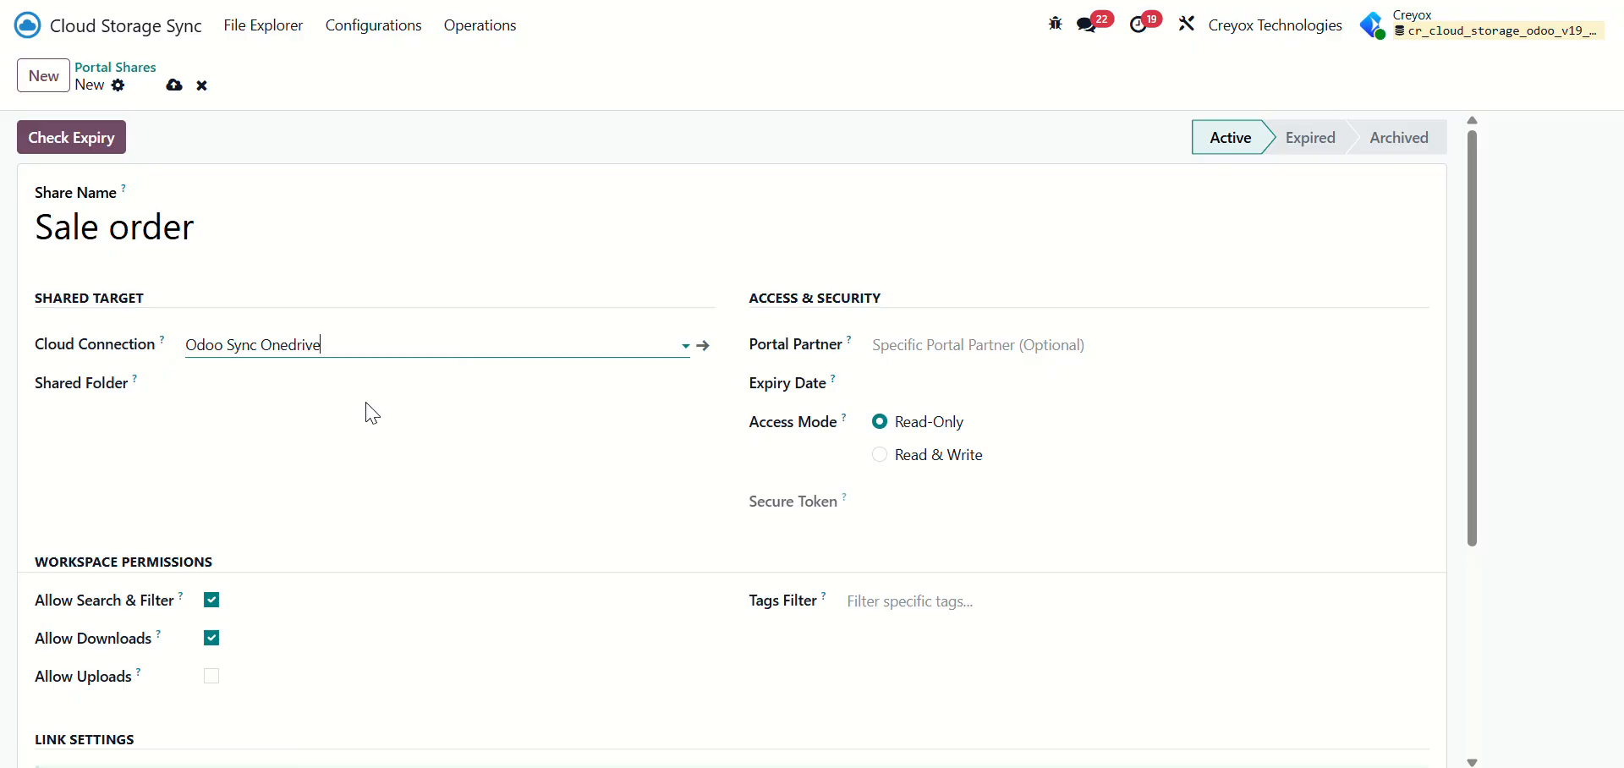
click(368, 383)
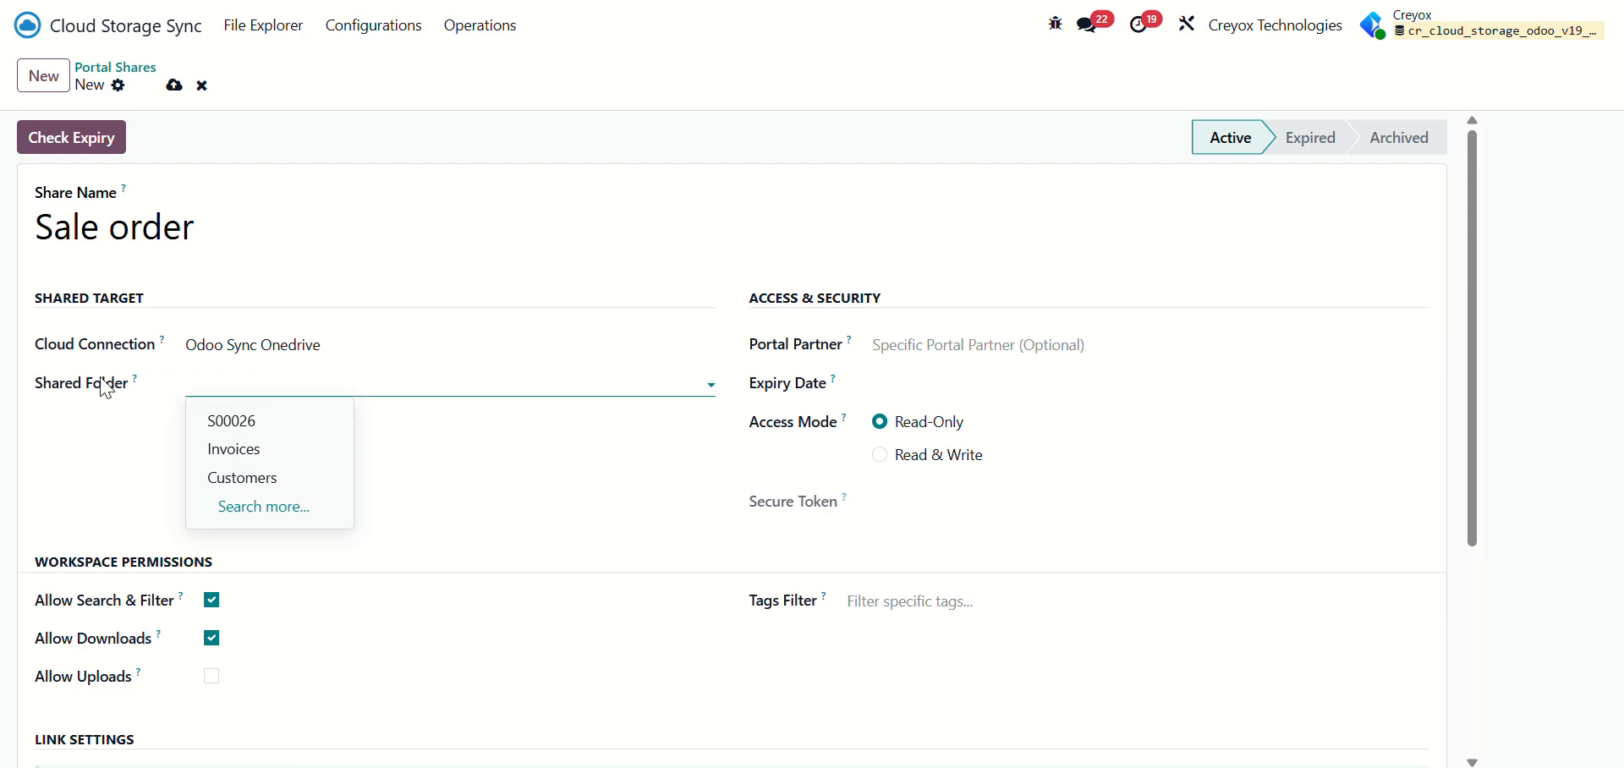
click(333, 423)
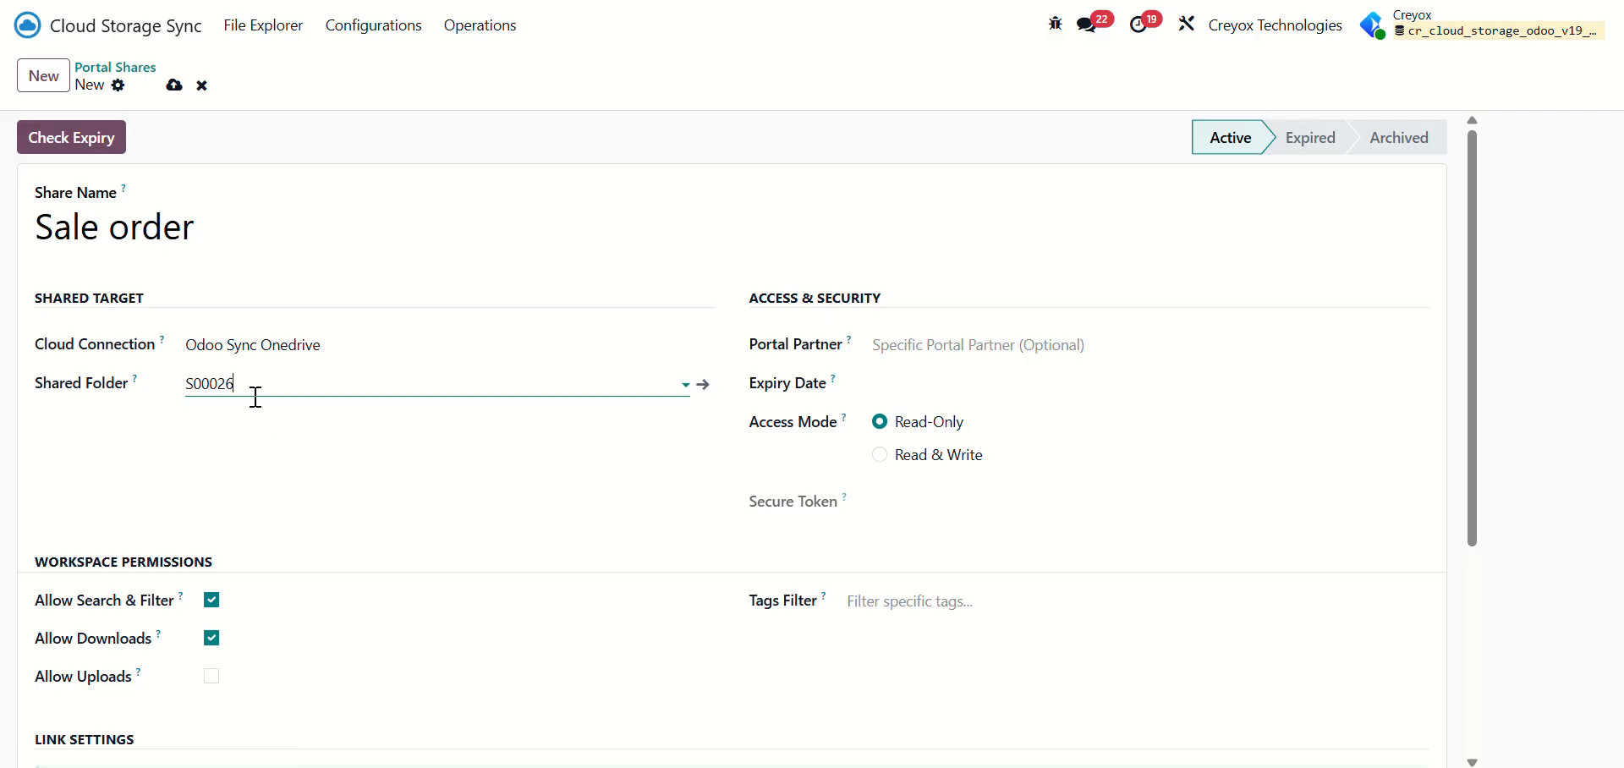
Leave the portal partner empty, set the expiry date to 06/13/2026 5:00 PM and choose Read & Write access
click(888, 352)
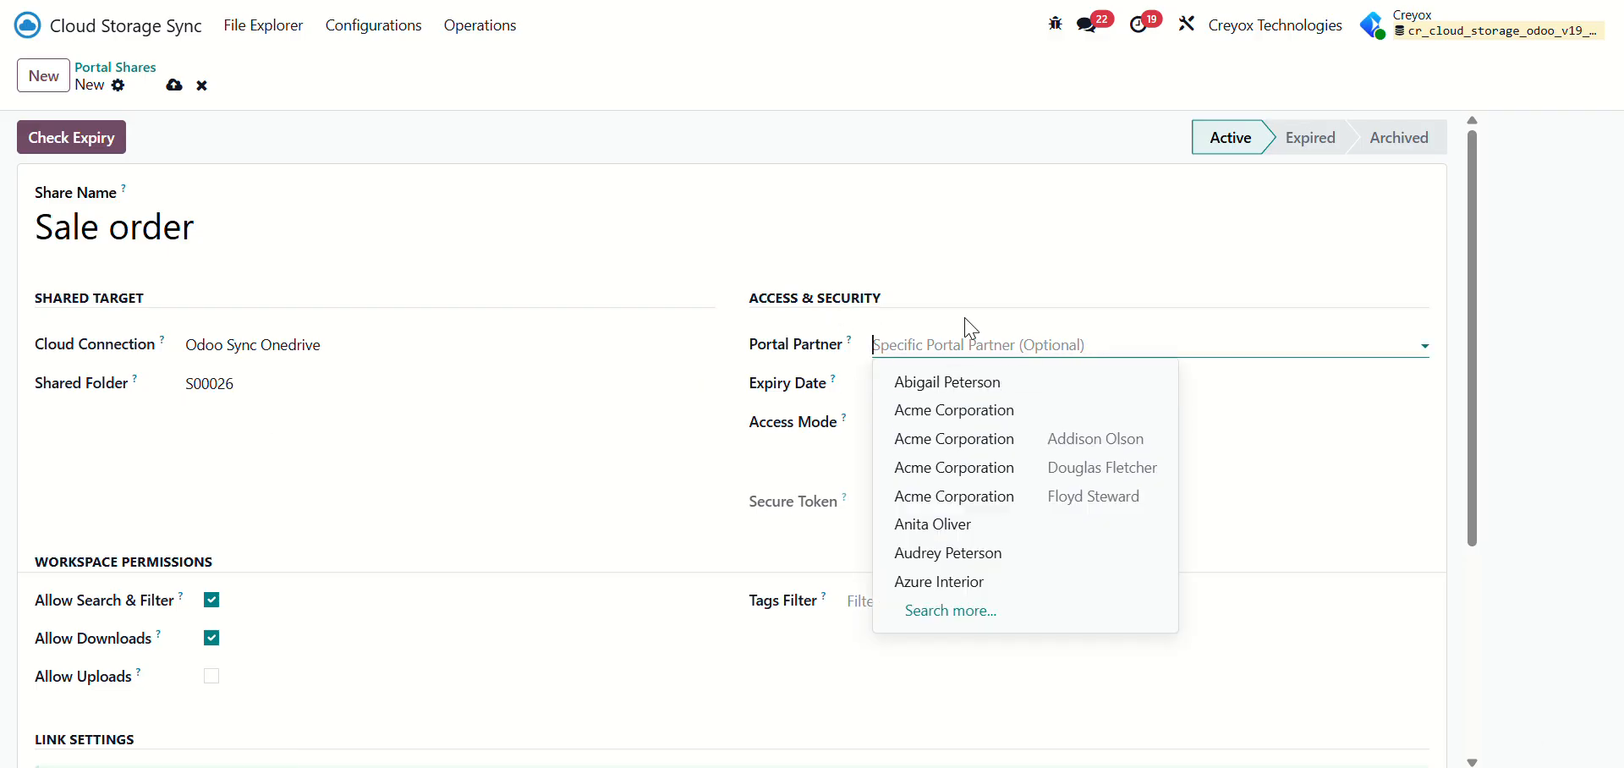
click(923, 319)
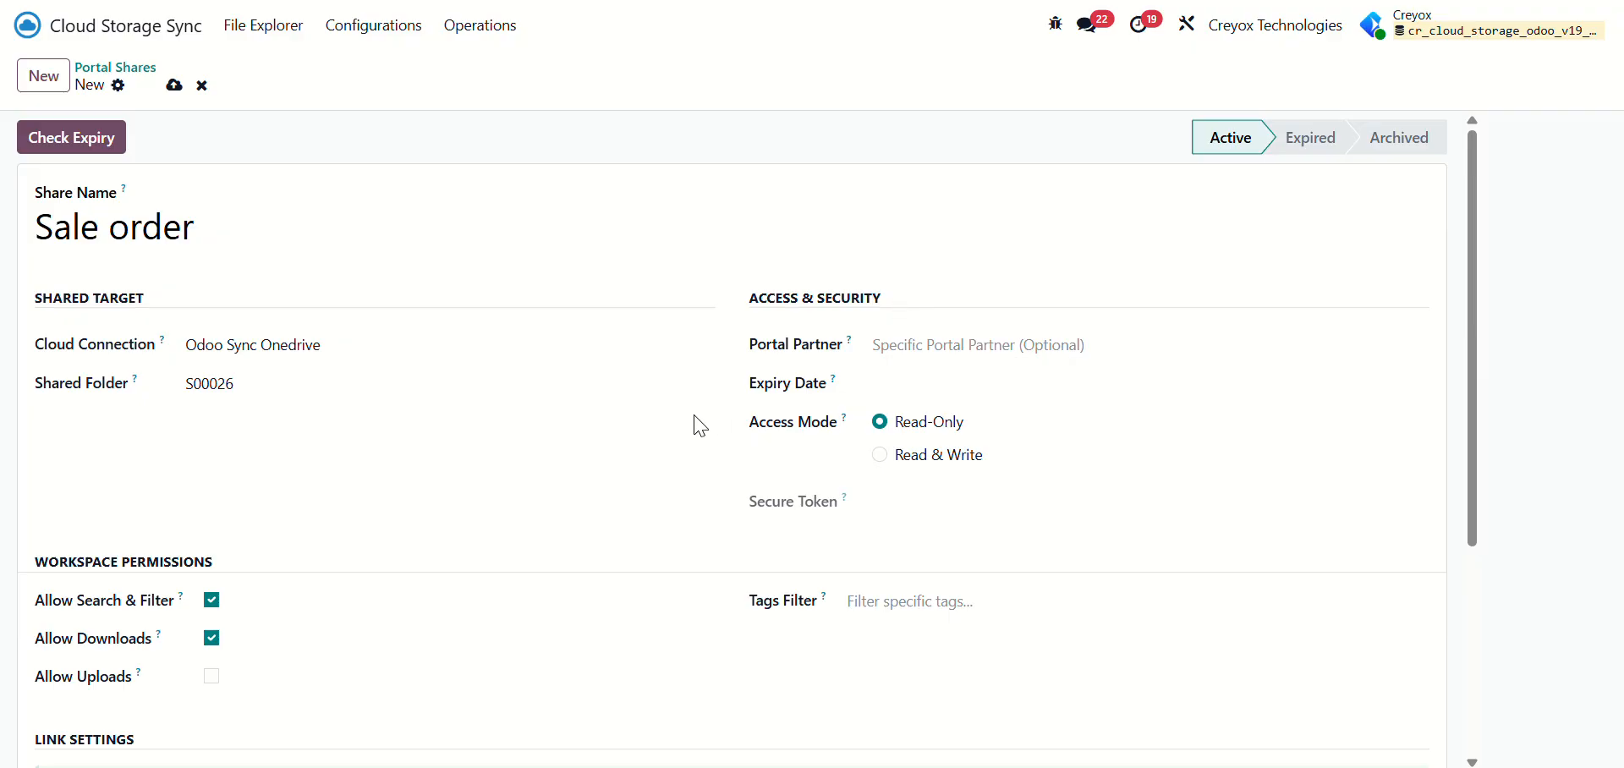
click(943, 386)
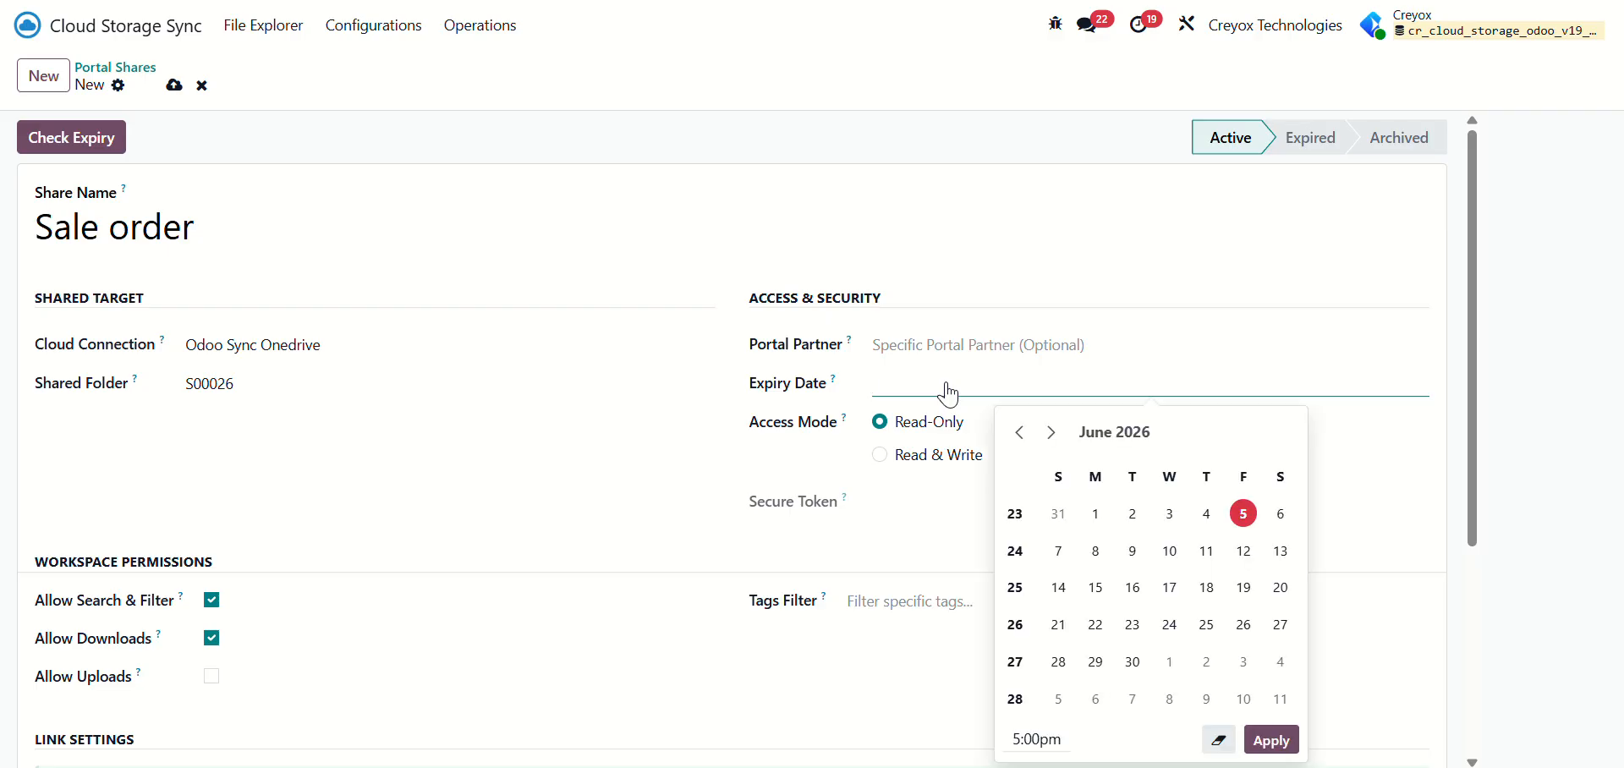
click(1278, 550)
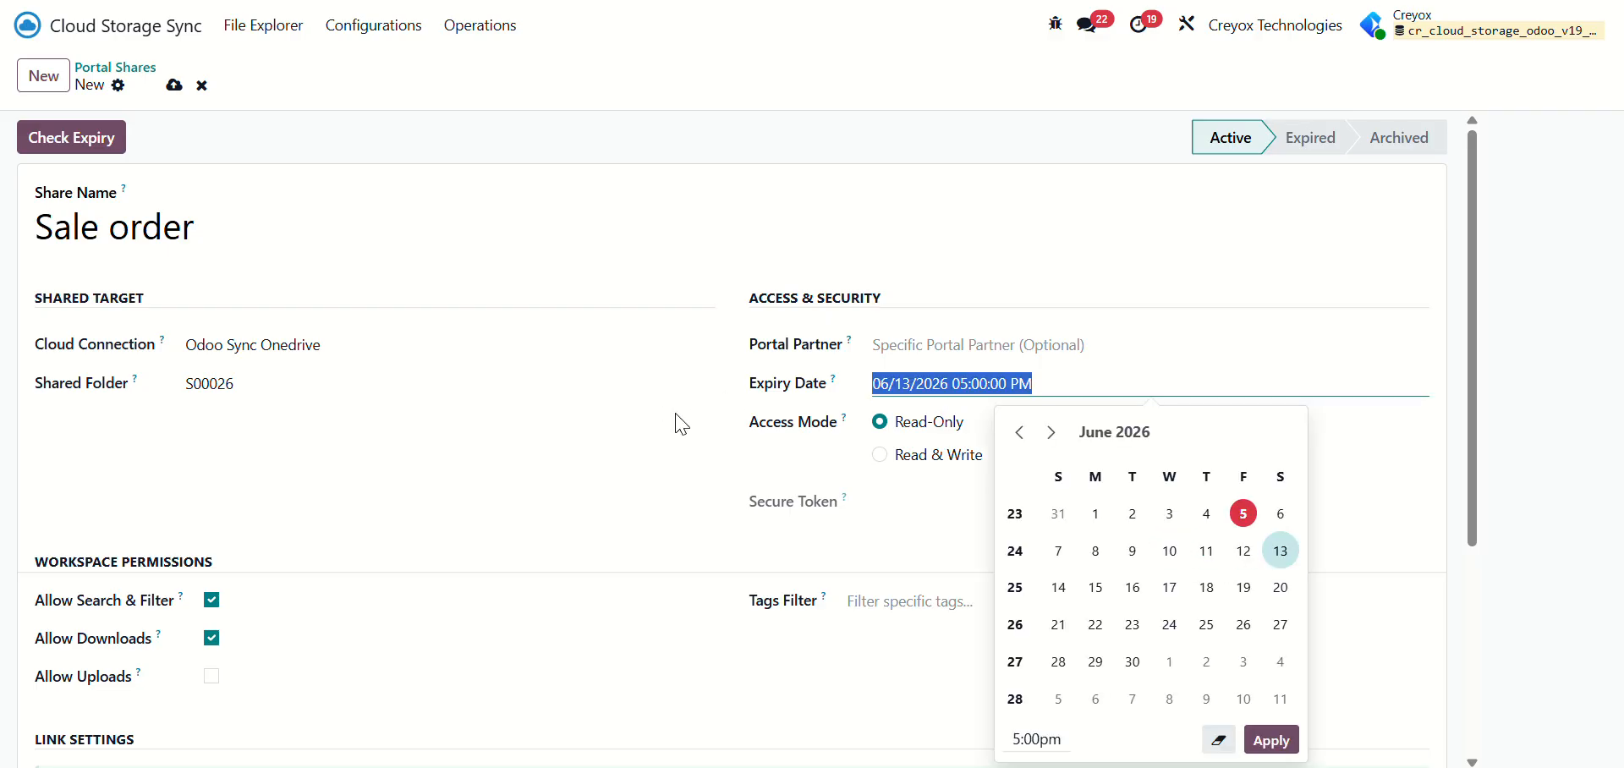
click(840, 420)
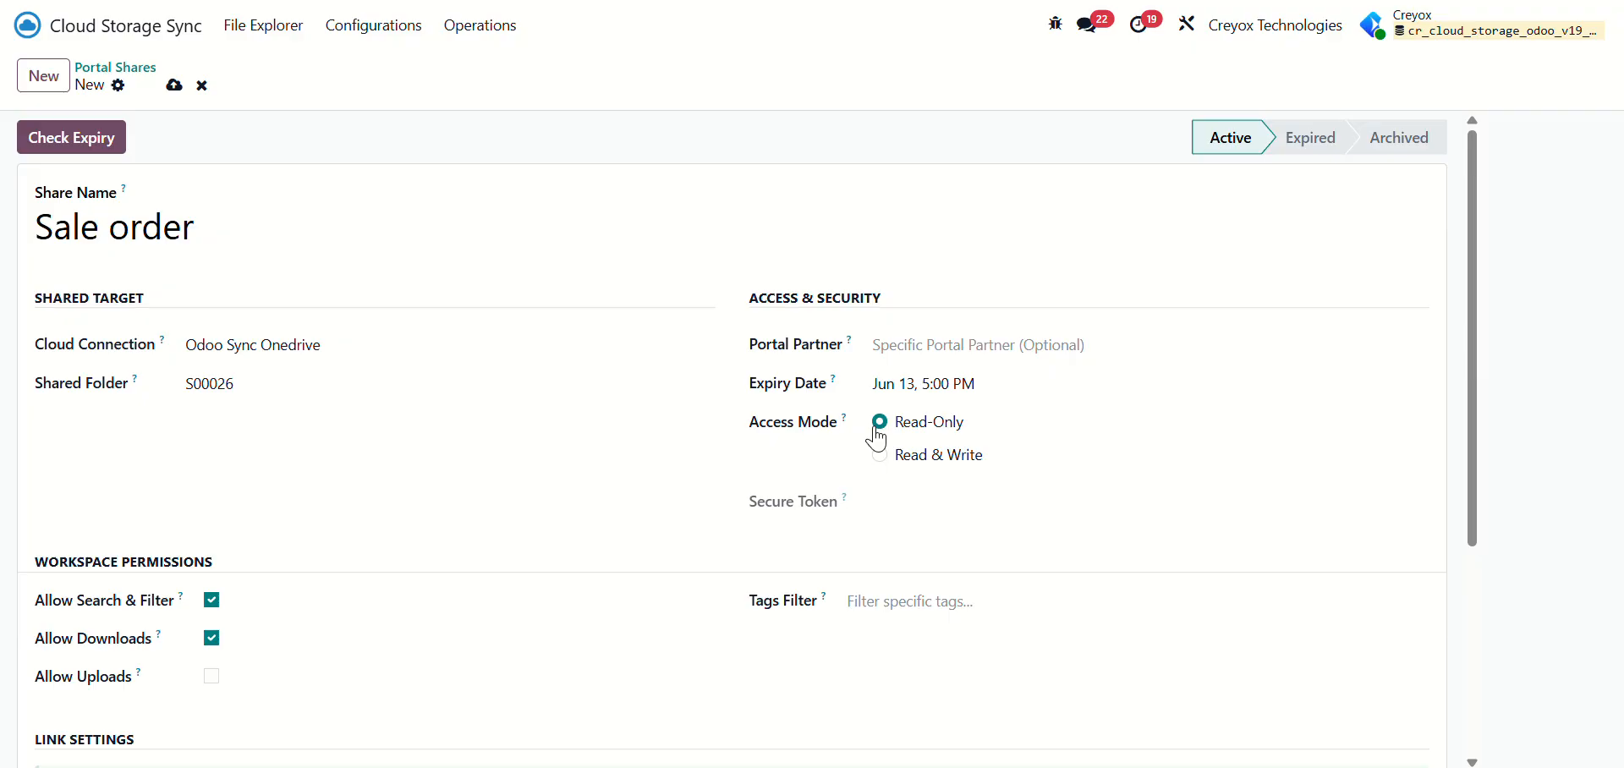
click(879, 455)
Allow uploads for the portal share, leave the tags filter empty and save the record
scroll(444, 526, down, 1)
click(212, 570)
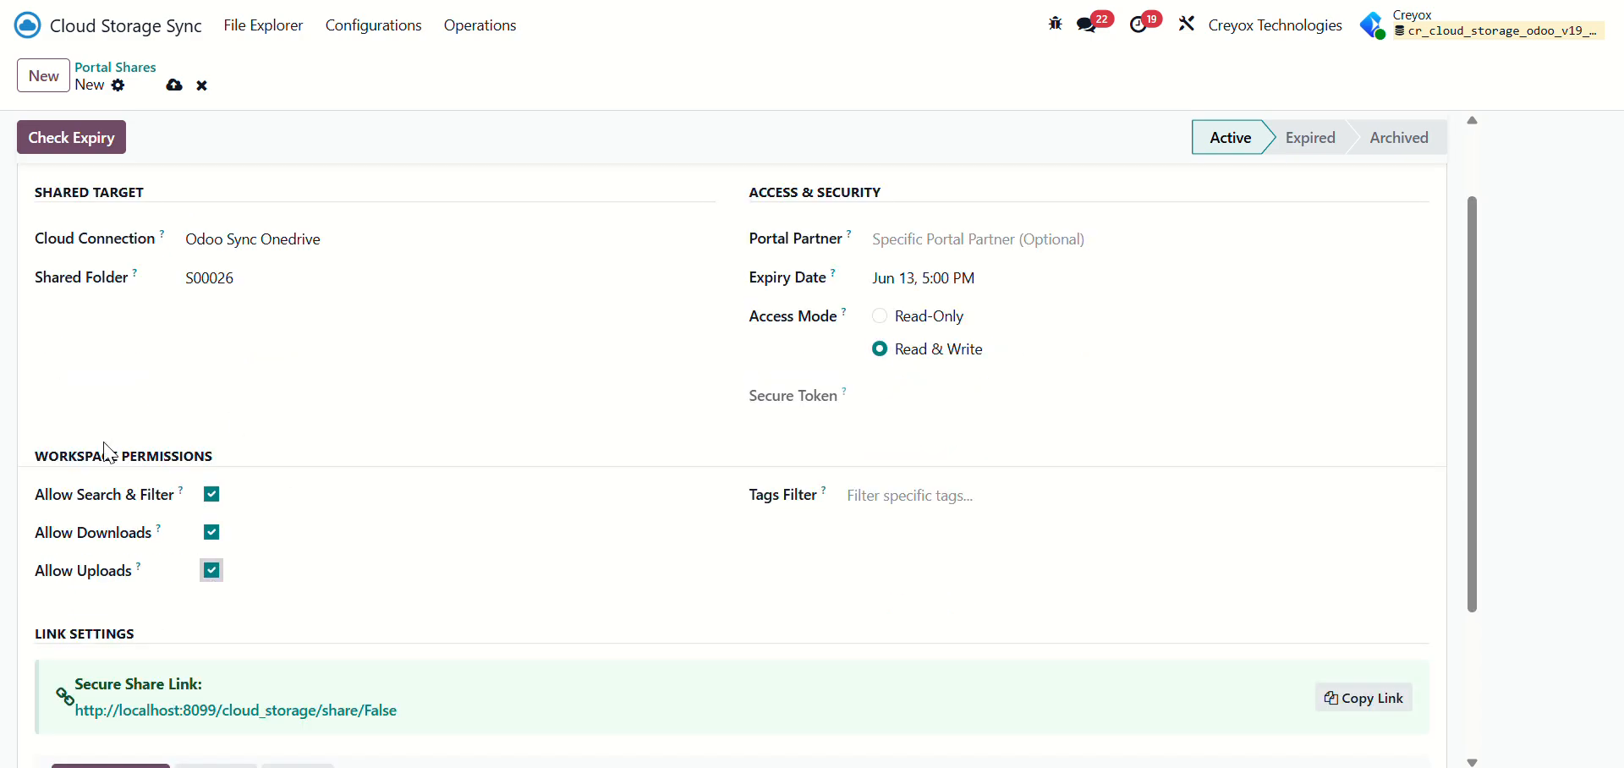
click(212, 570)
click(212, 570)
click(947, 492)
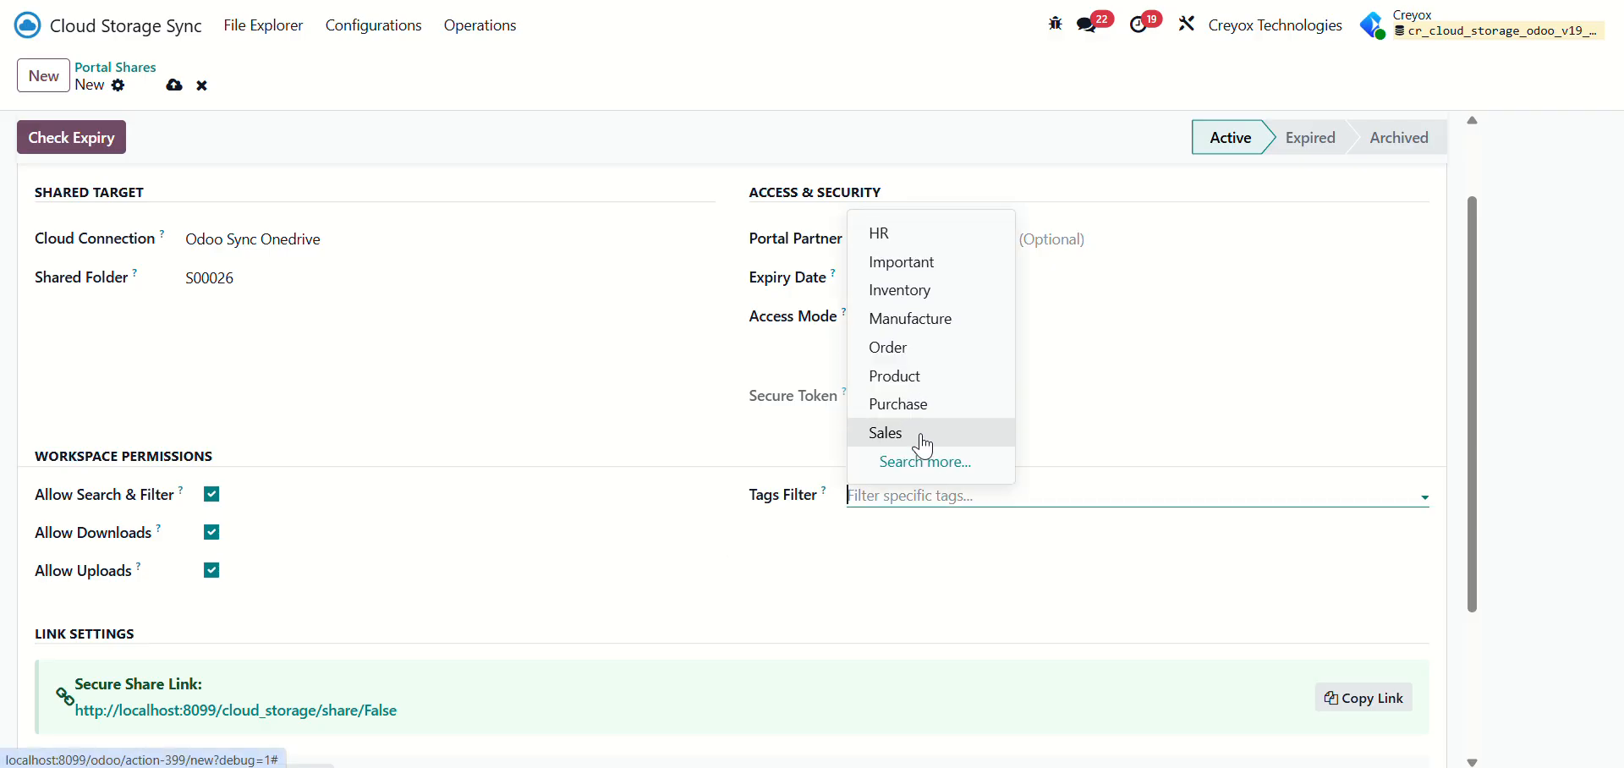
click(718, 518)
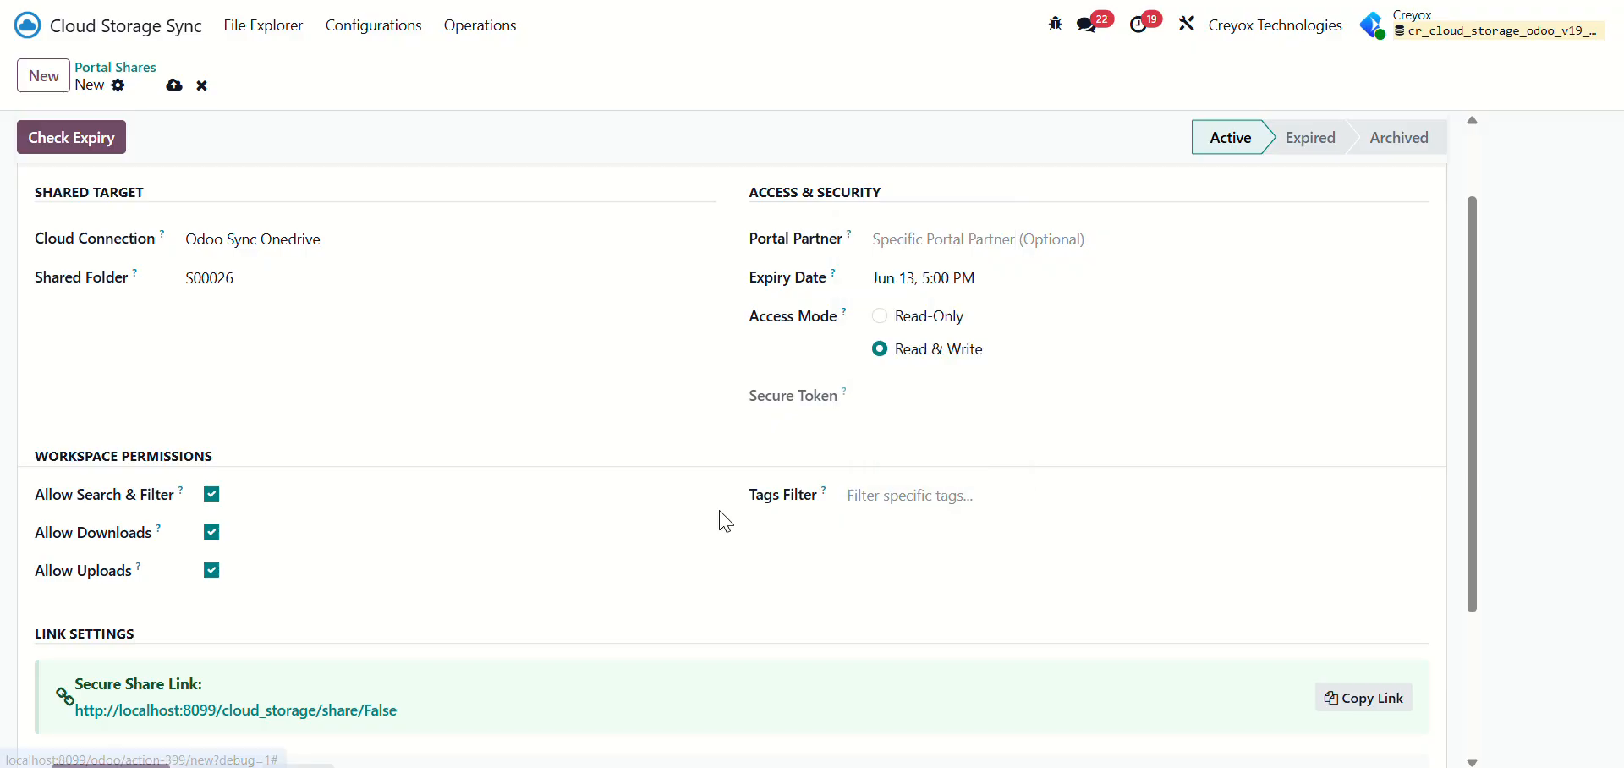
click(175, 85)
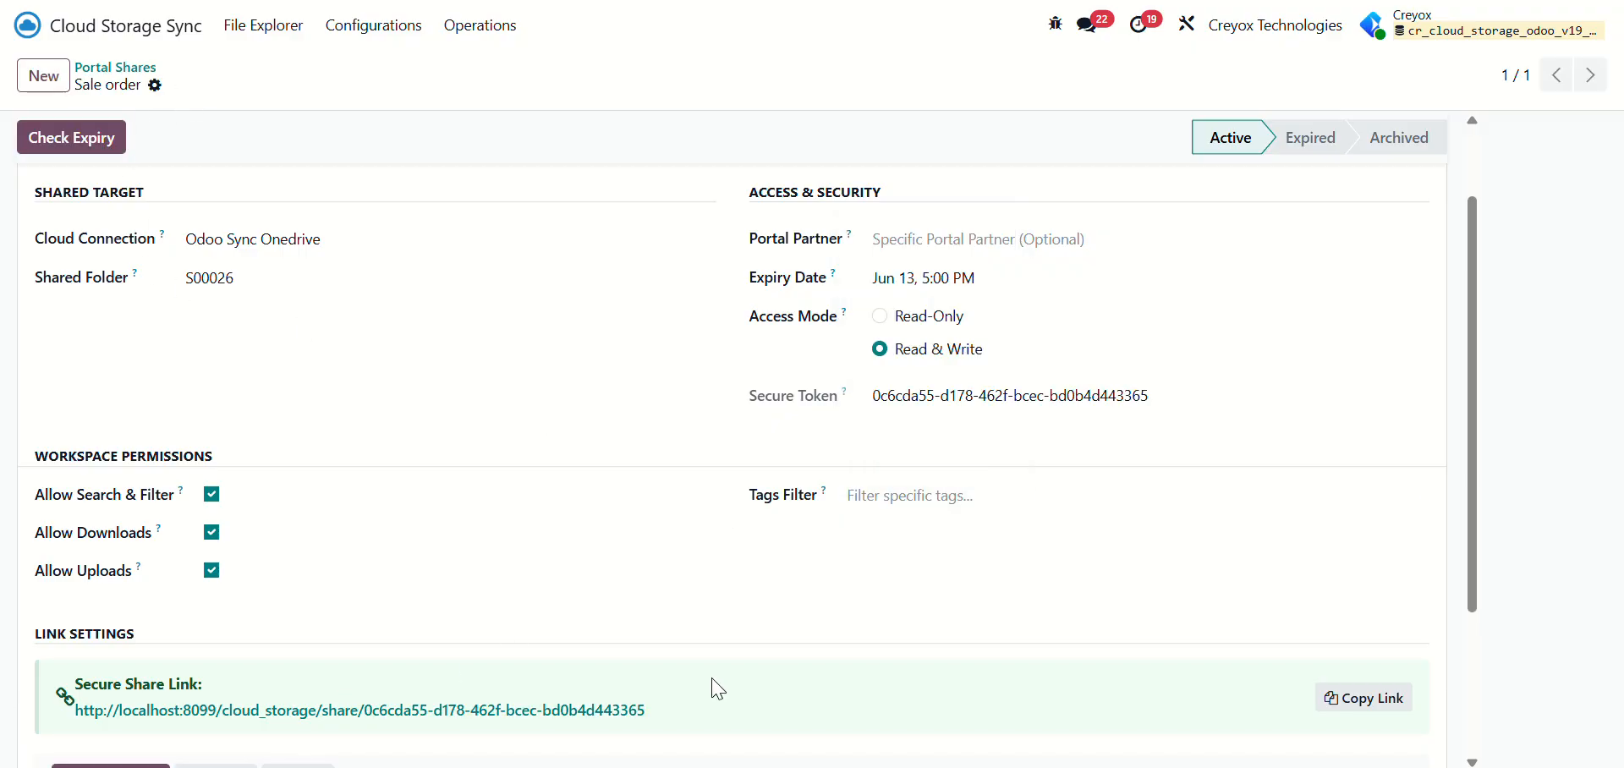
Copy the secure share link, open it in a new browser tab and examine the workspace's files, upload area and search
click(1372, 698)
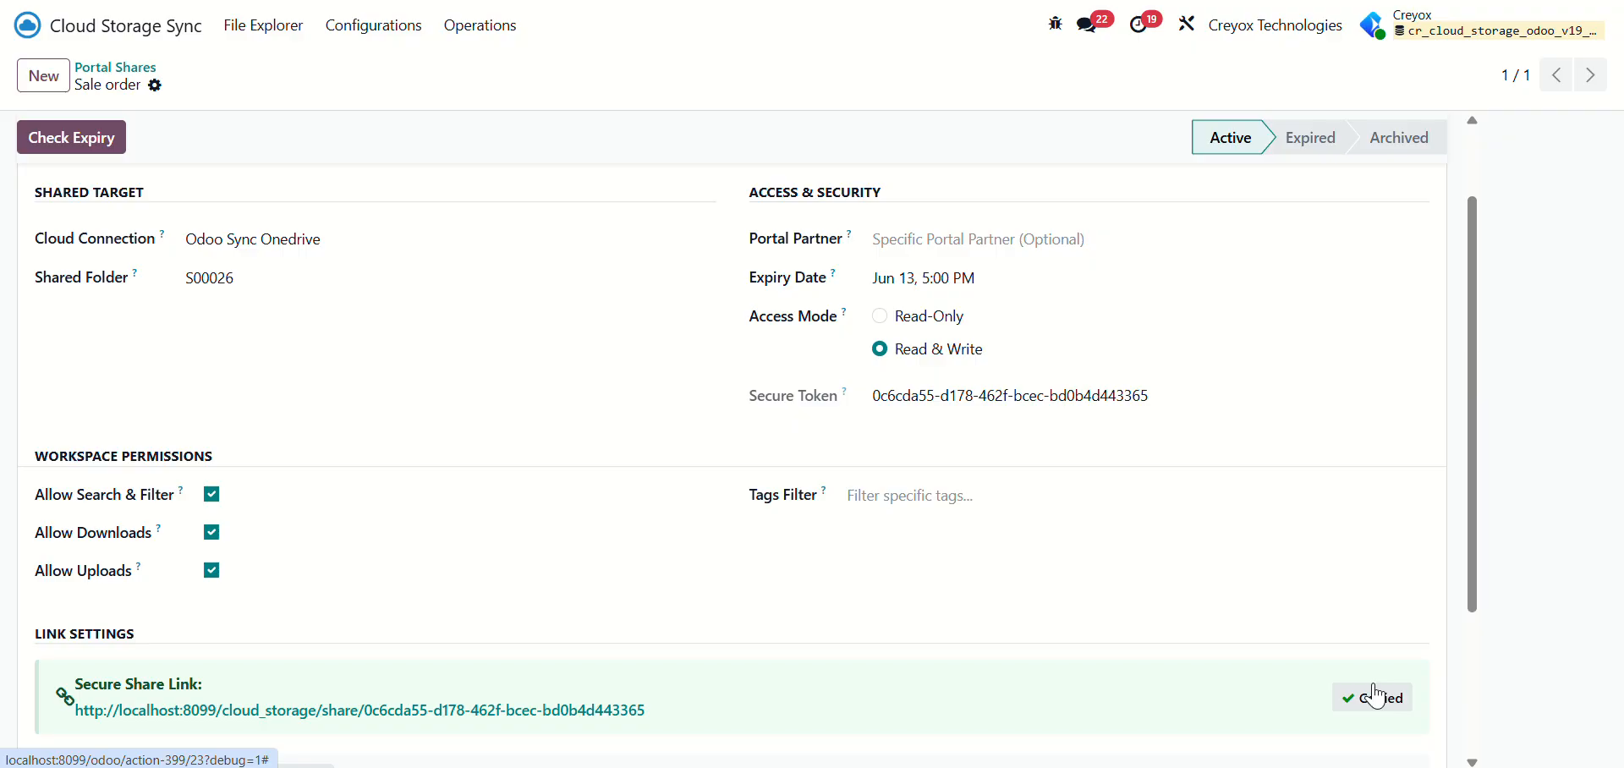
key(ctrl+t)
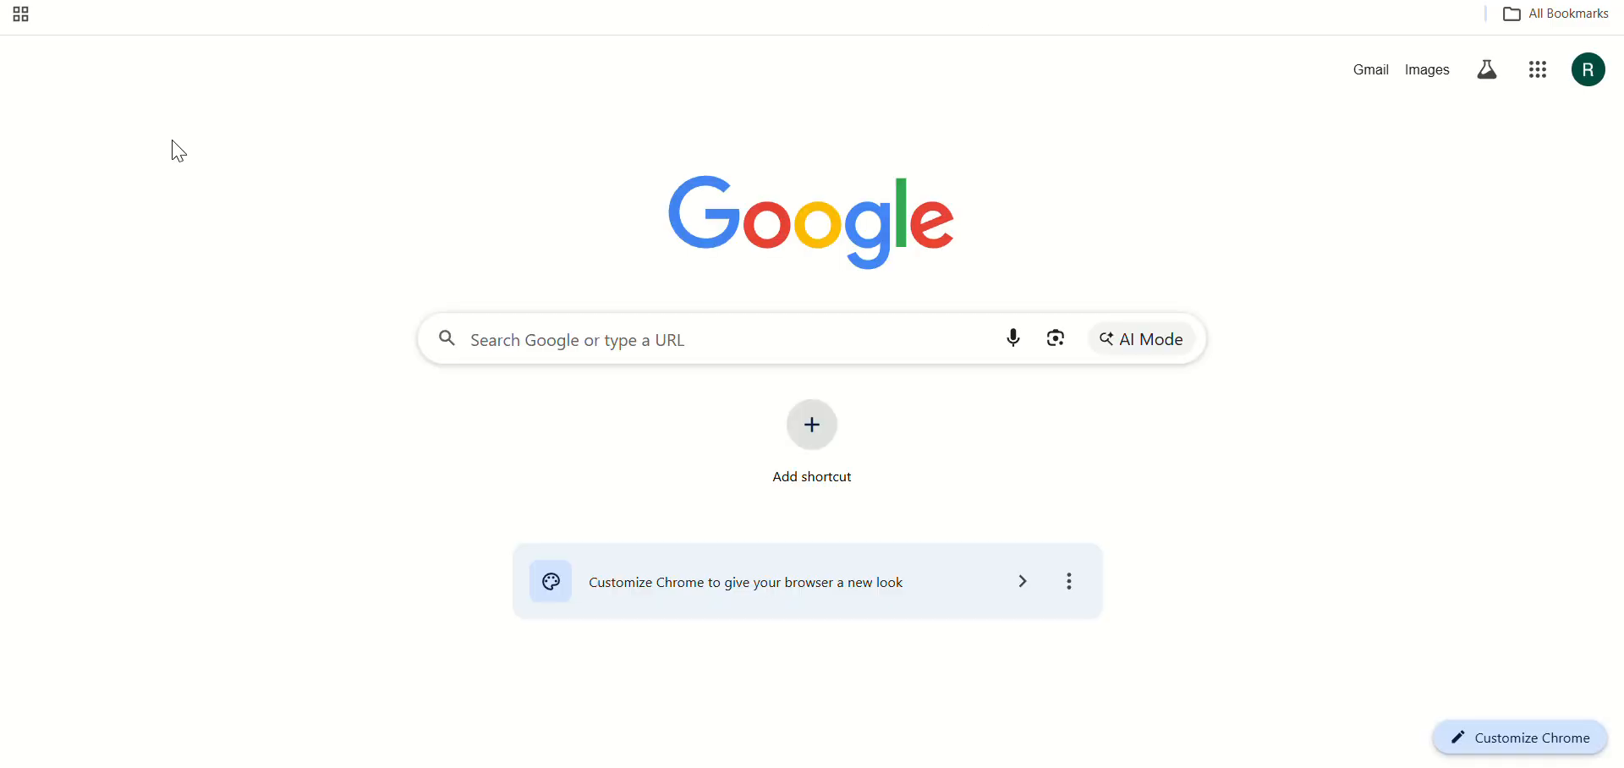
key(ctrl+v)
key(Return)
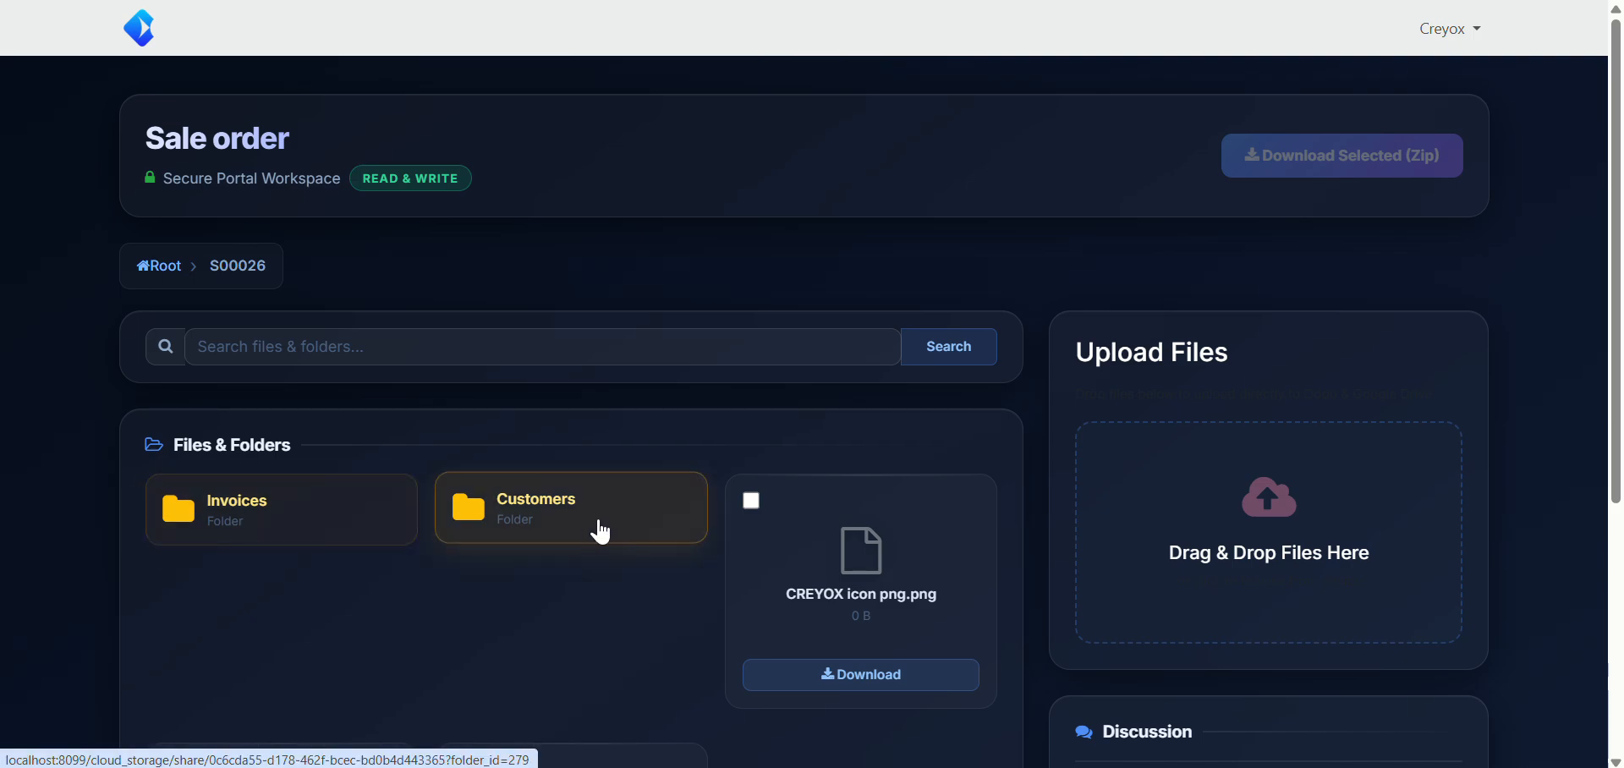
scroll(575, 532, down, 4)
scroll(856, 529, up, 4)
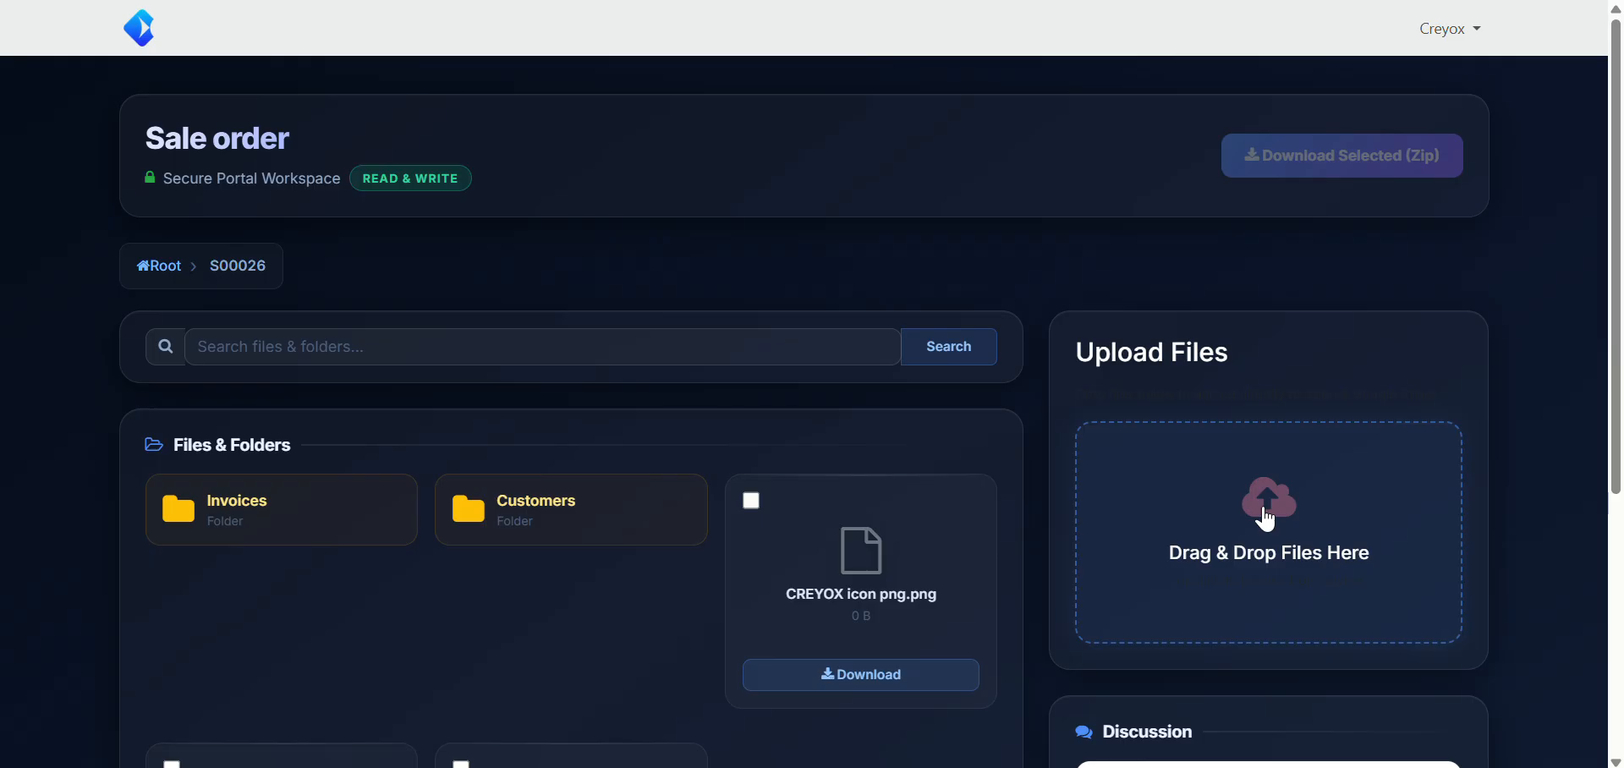
scroll(1269, 521, down, 5)
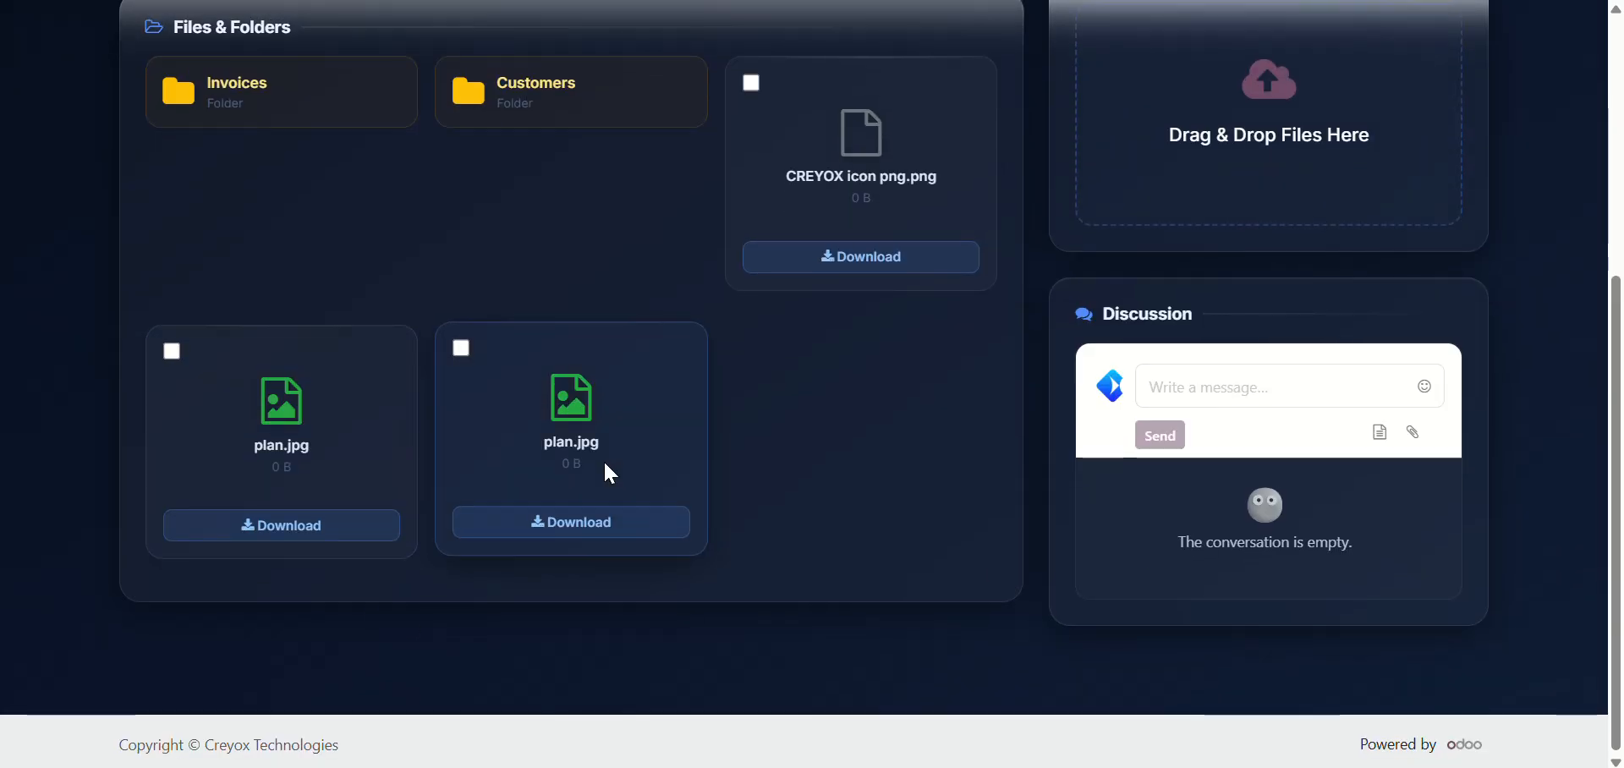
scroll(604, 463, up, 2)
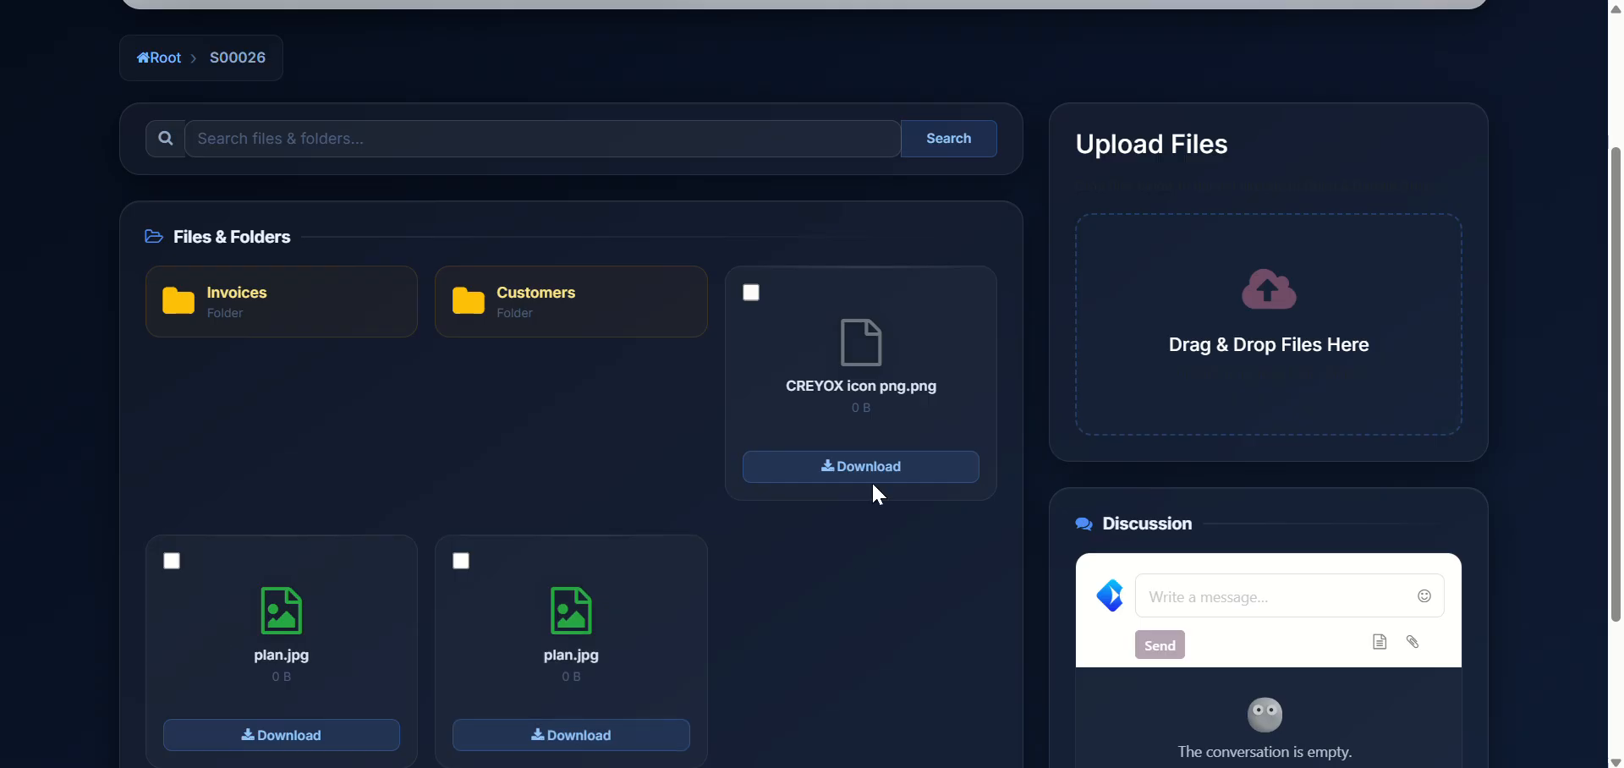
click(326, 150)
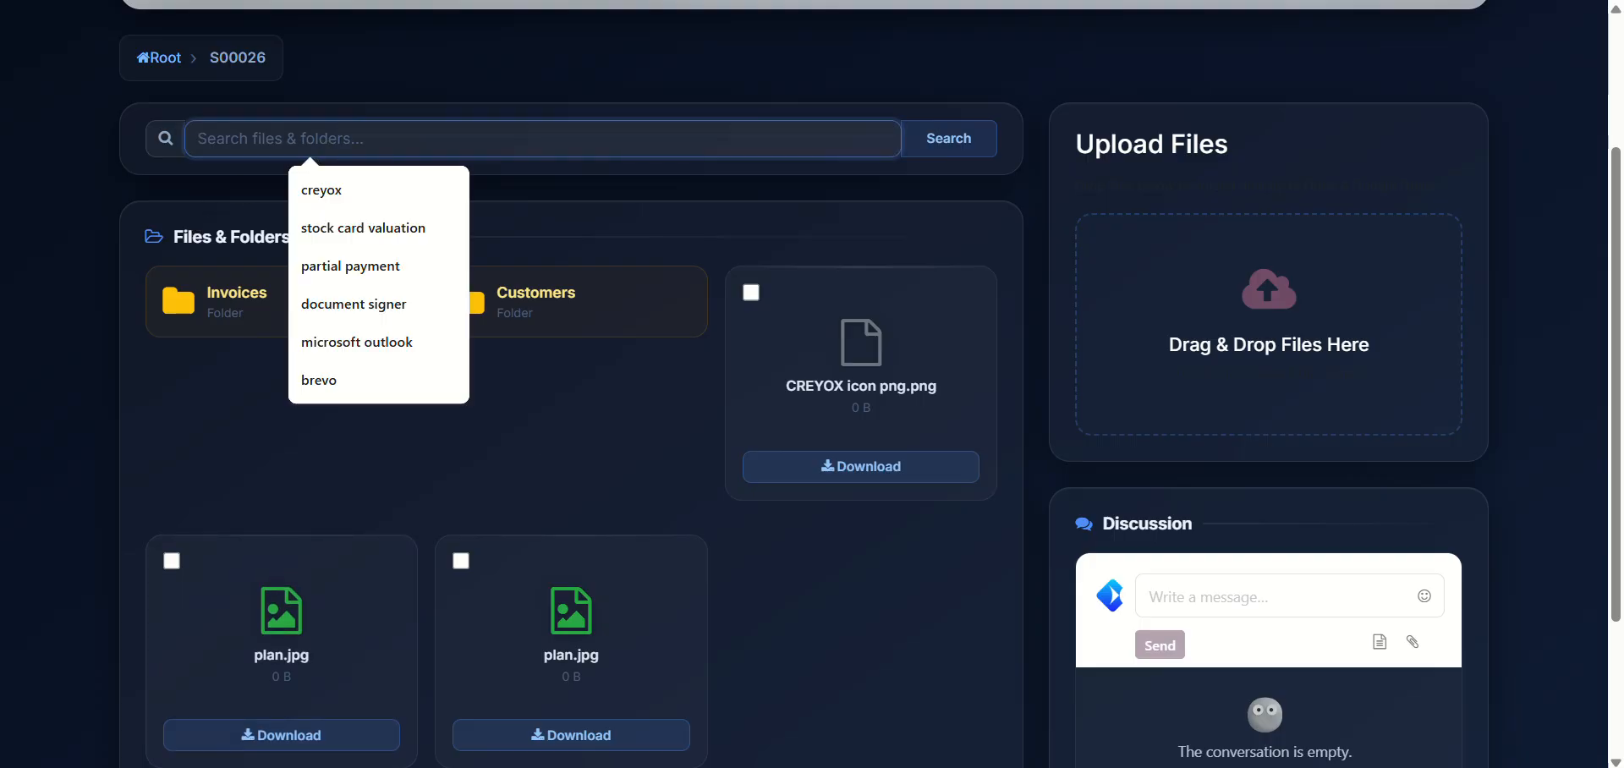
Return to Cloud Storage Sync in Odoo and review the Sync Audit Logs
key(ctrl+shift+Tab)
click(493, 28)
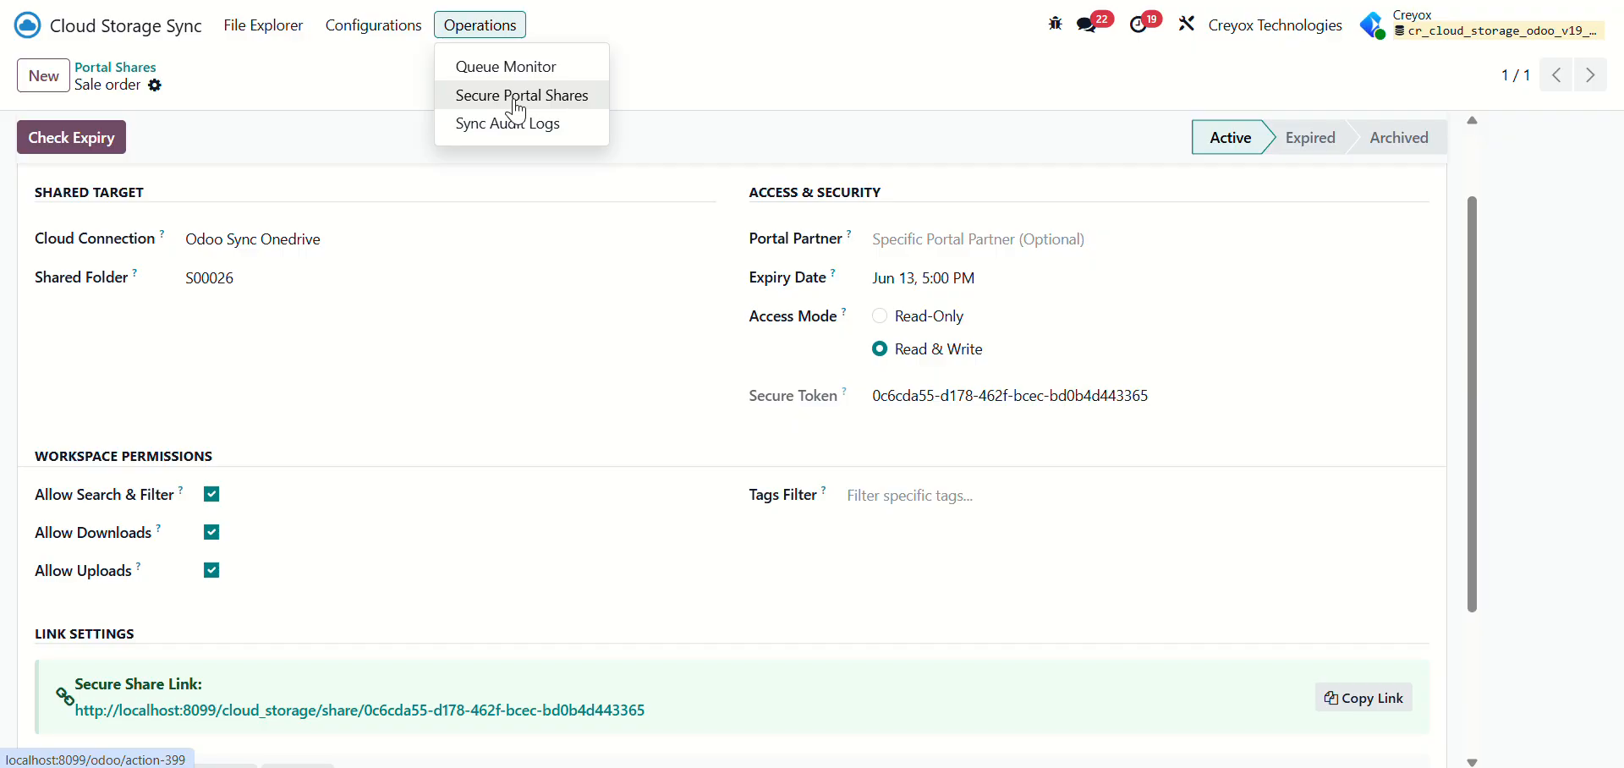
click(518, 124)
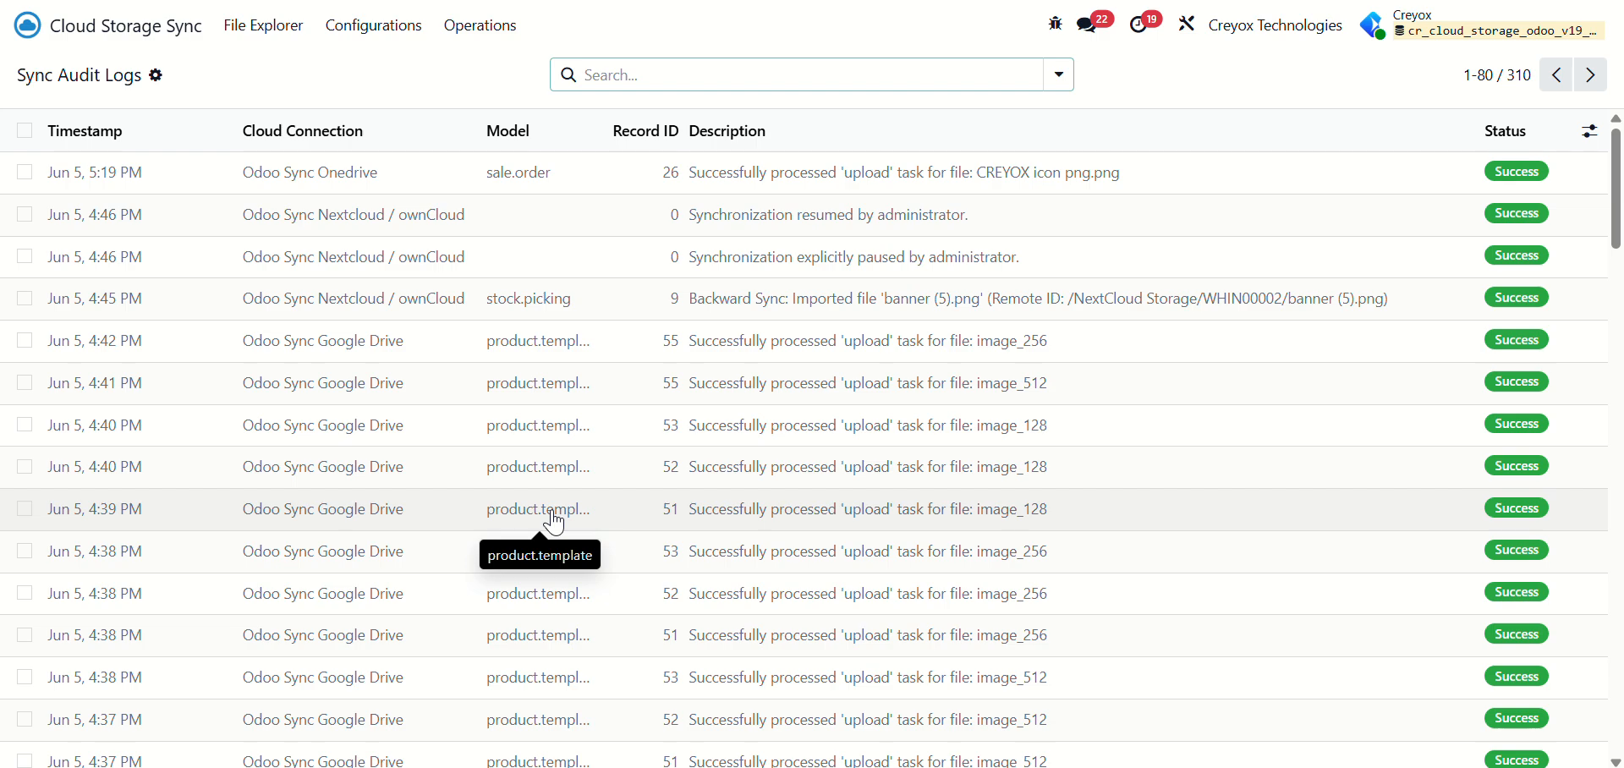
Create and save a new file tag named "Sales Order" with the default color
click(362, 41)
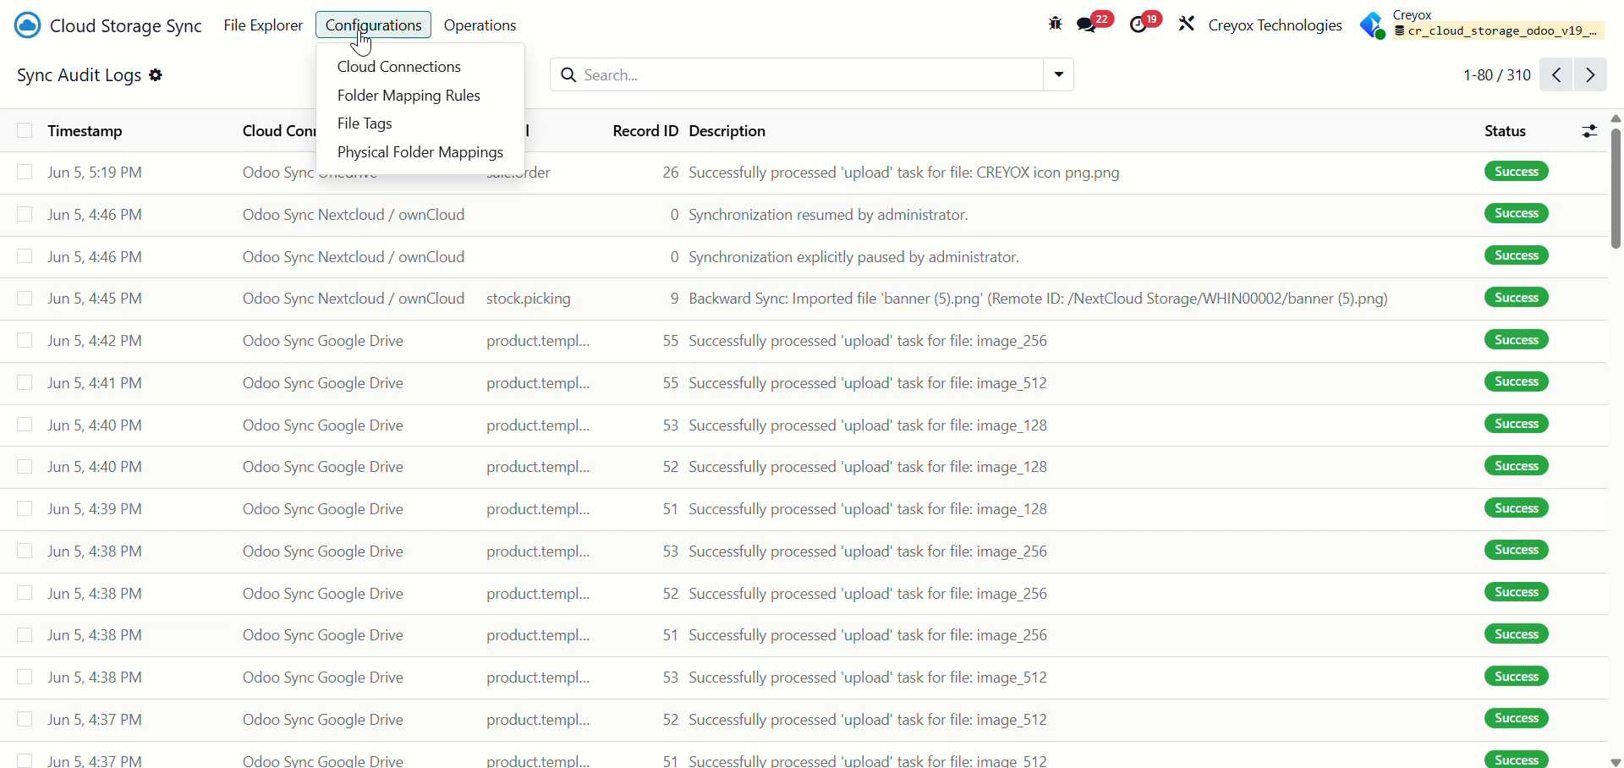
click(395, 123)
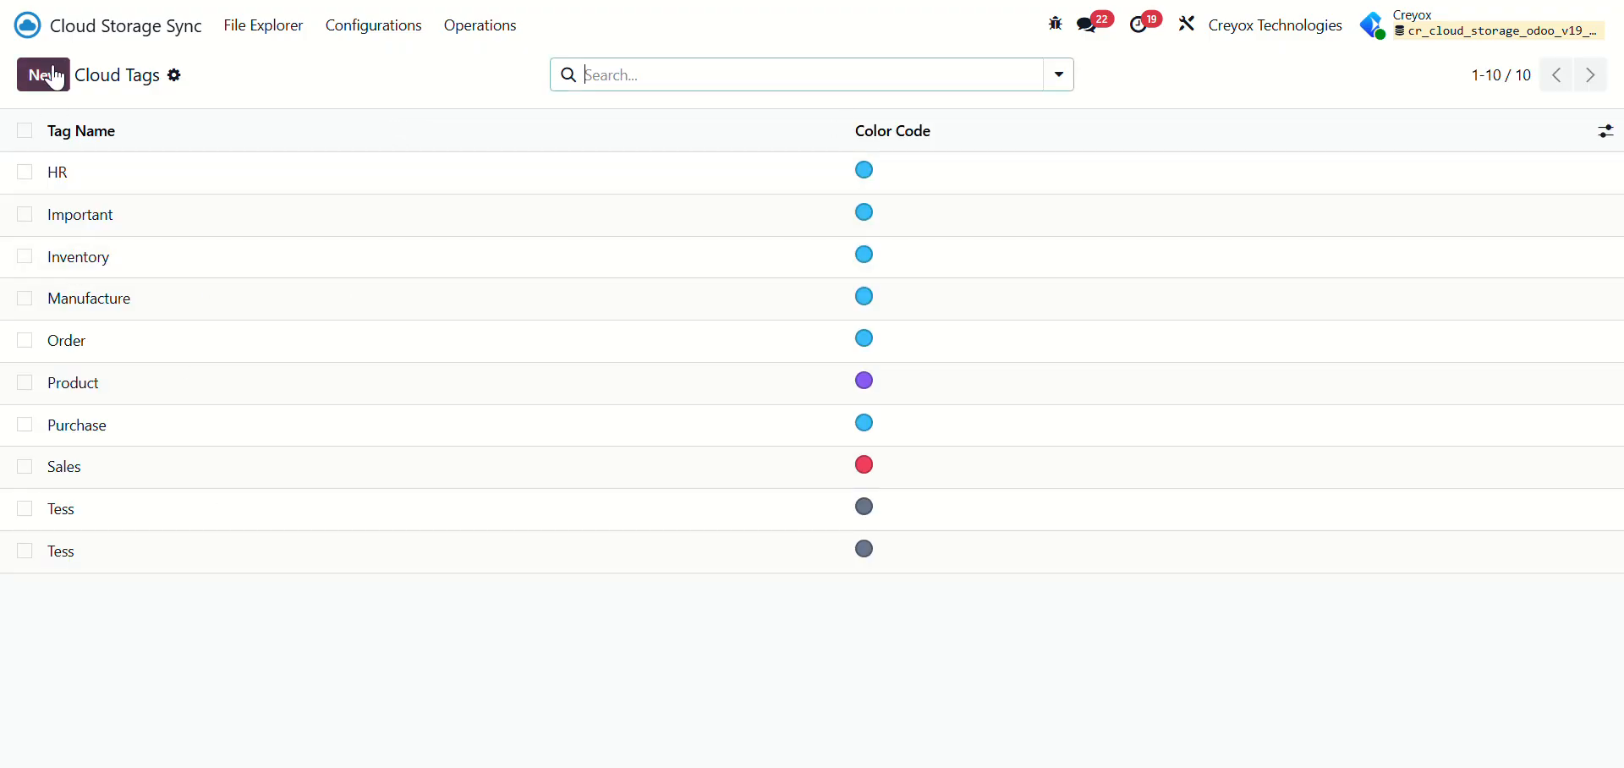
click(43, 74)
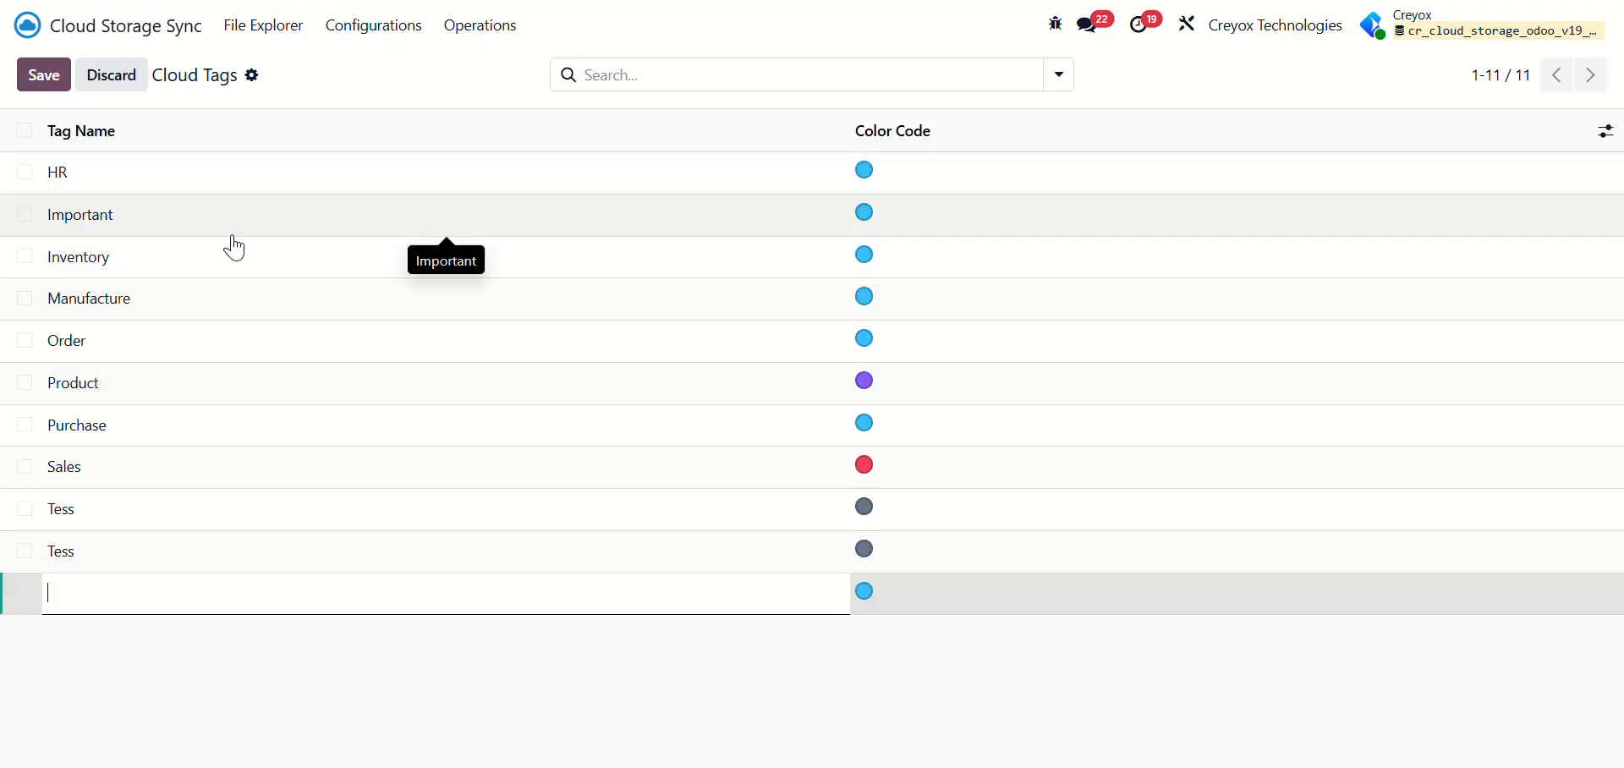
text(Sales Order)
click(46, 85)
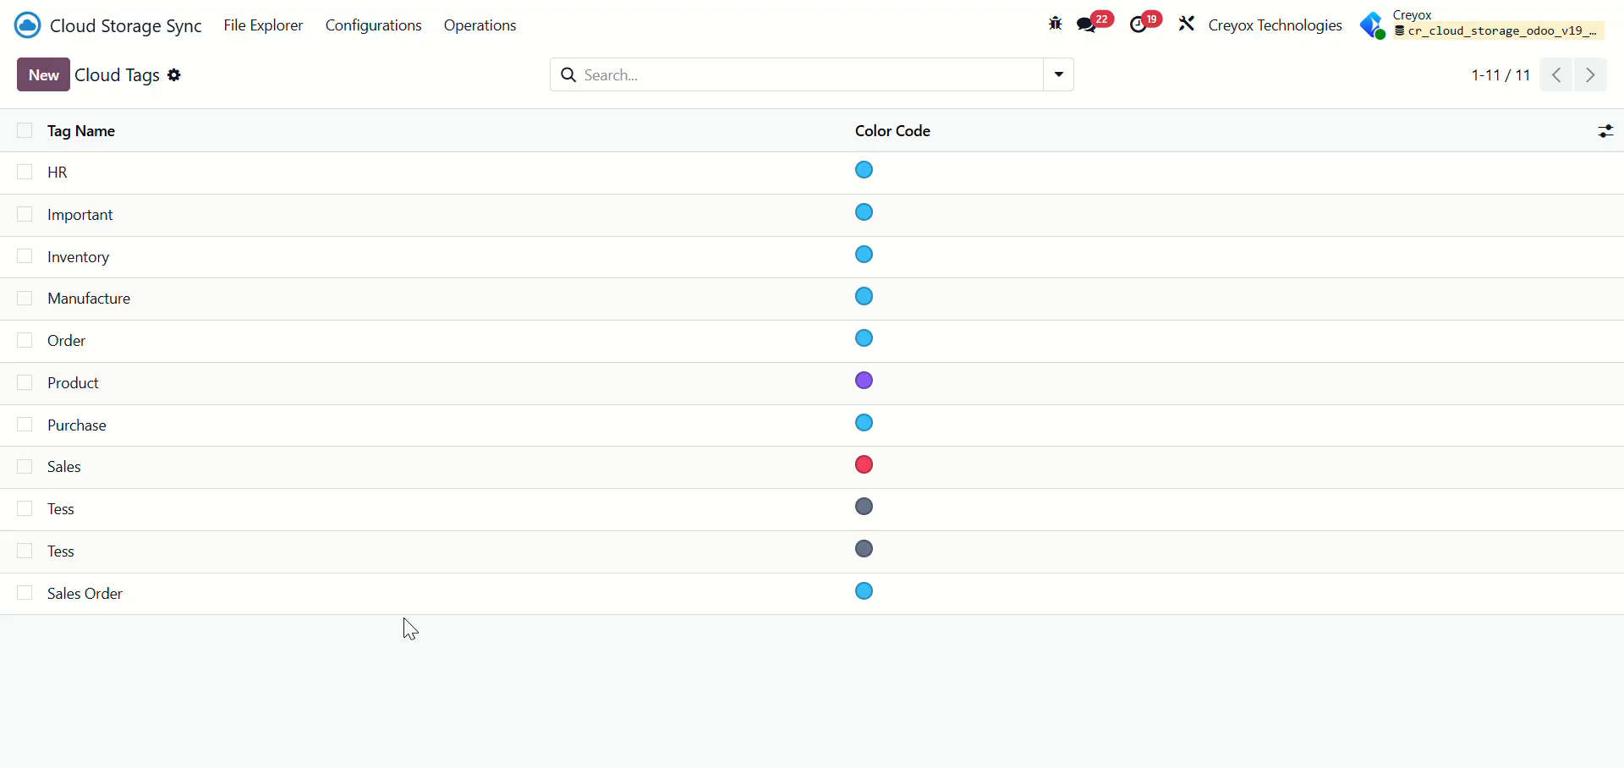
Open the File Explorer and show only the Odoo Sync Onedrive connection
click(337, 34)
click(275, 37)
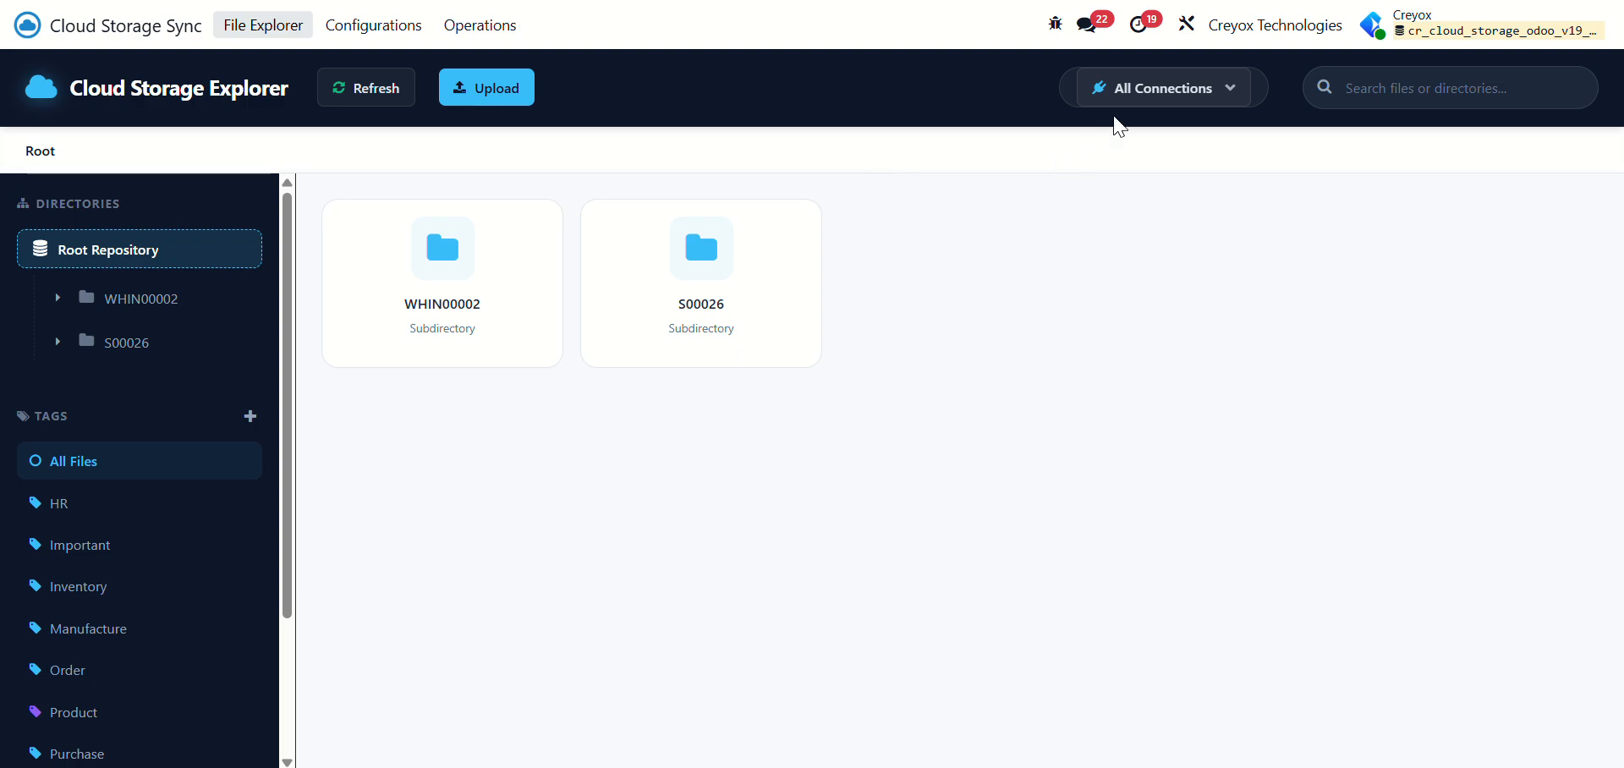
click(1123, 91)
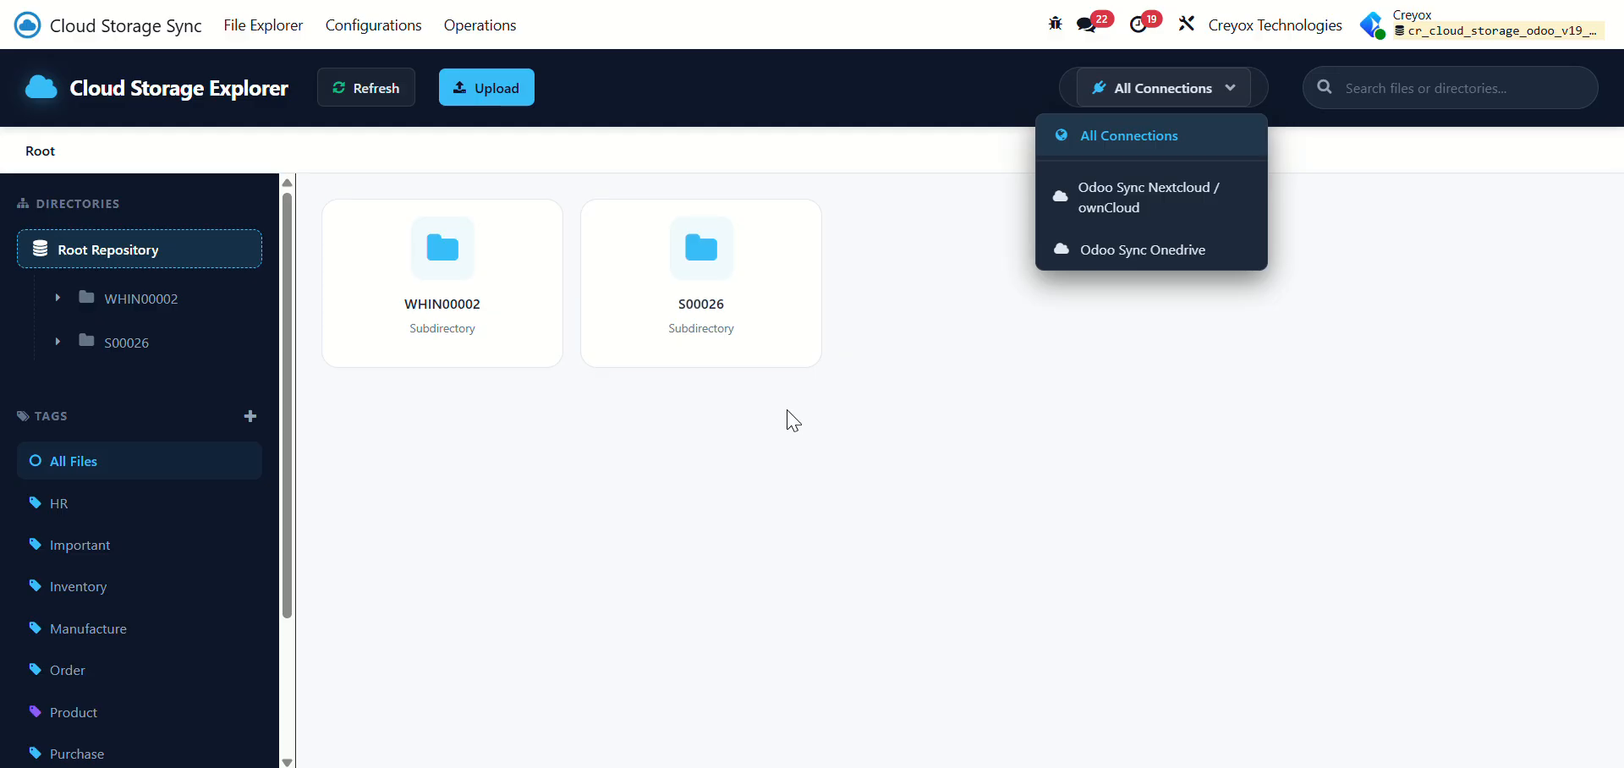
click(1081, 250)
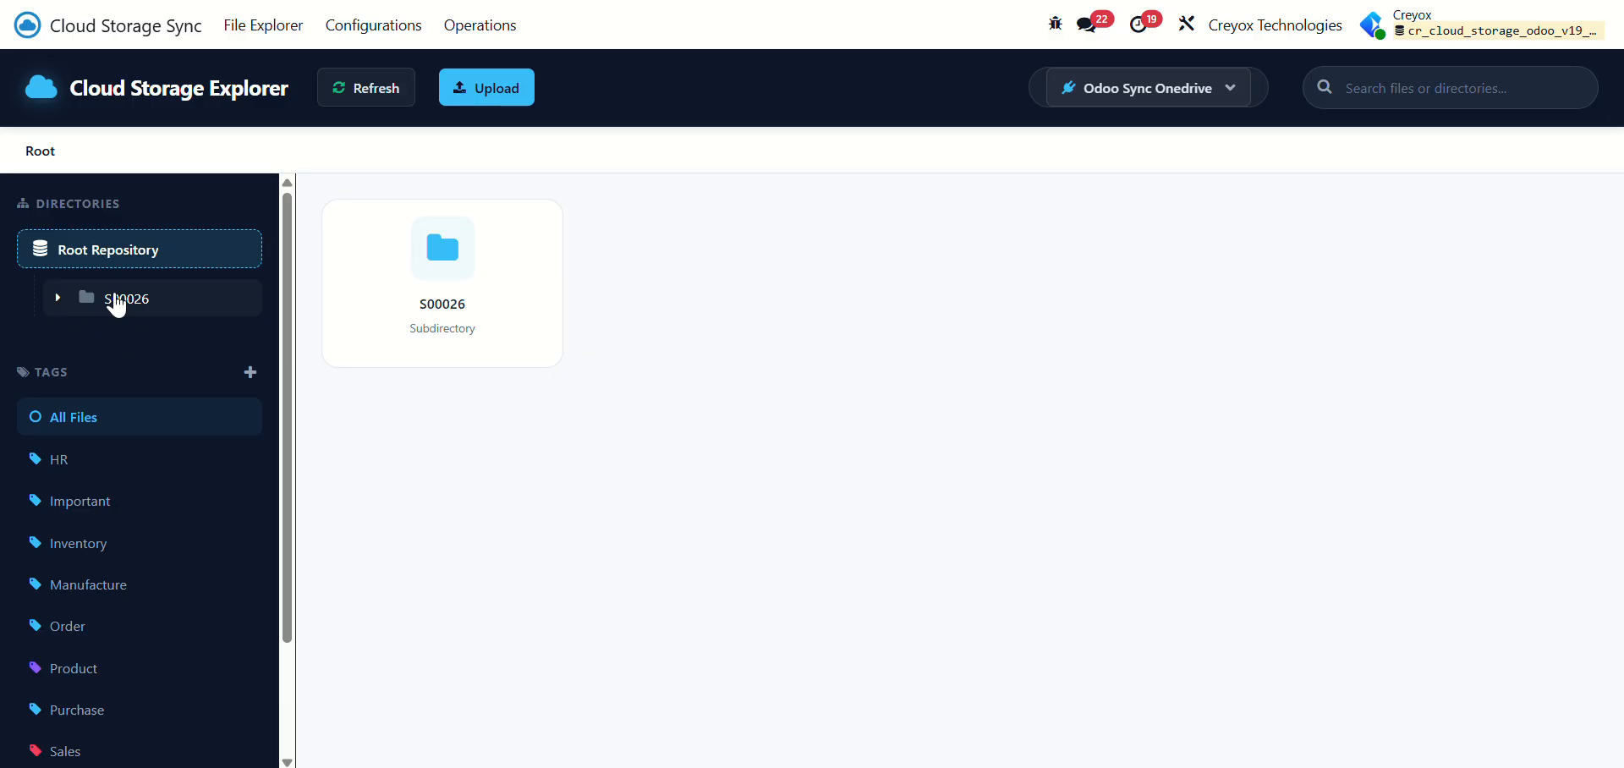
Browse the S00026 folder and open its linked sales order record
click(116, 303)
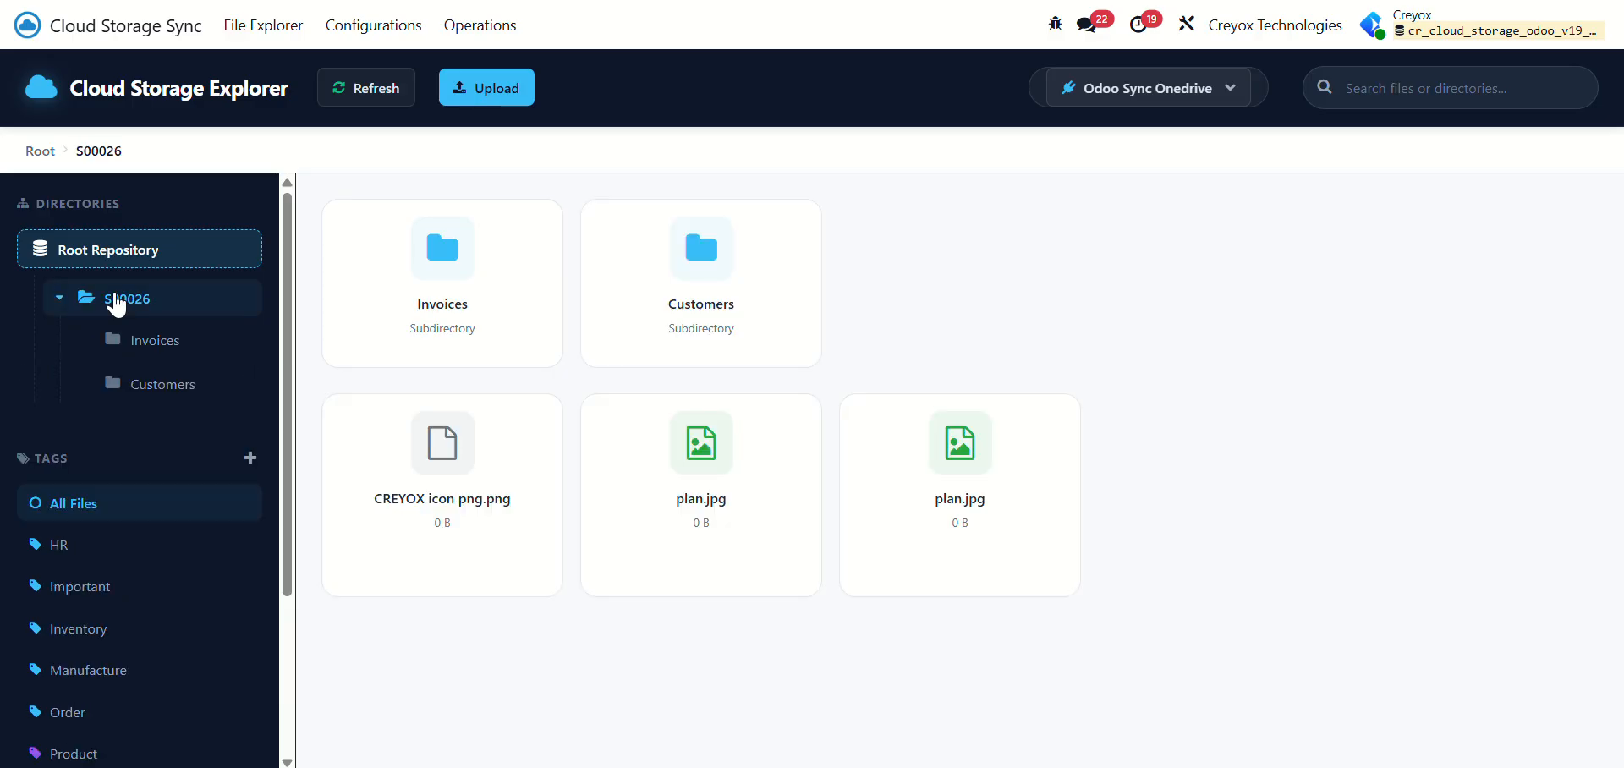
right_click(115, 304)
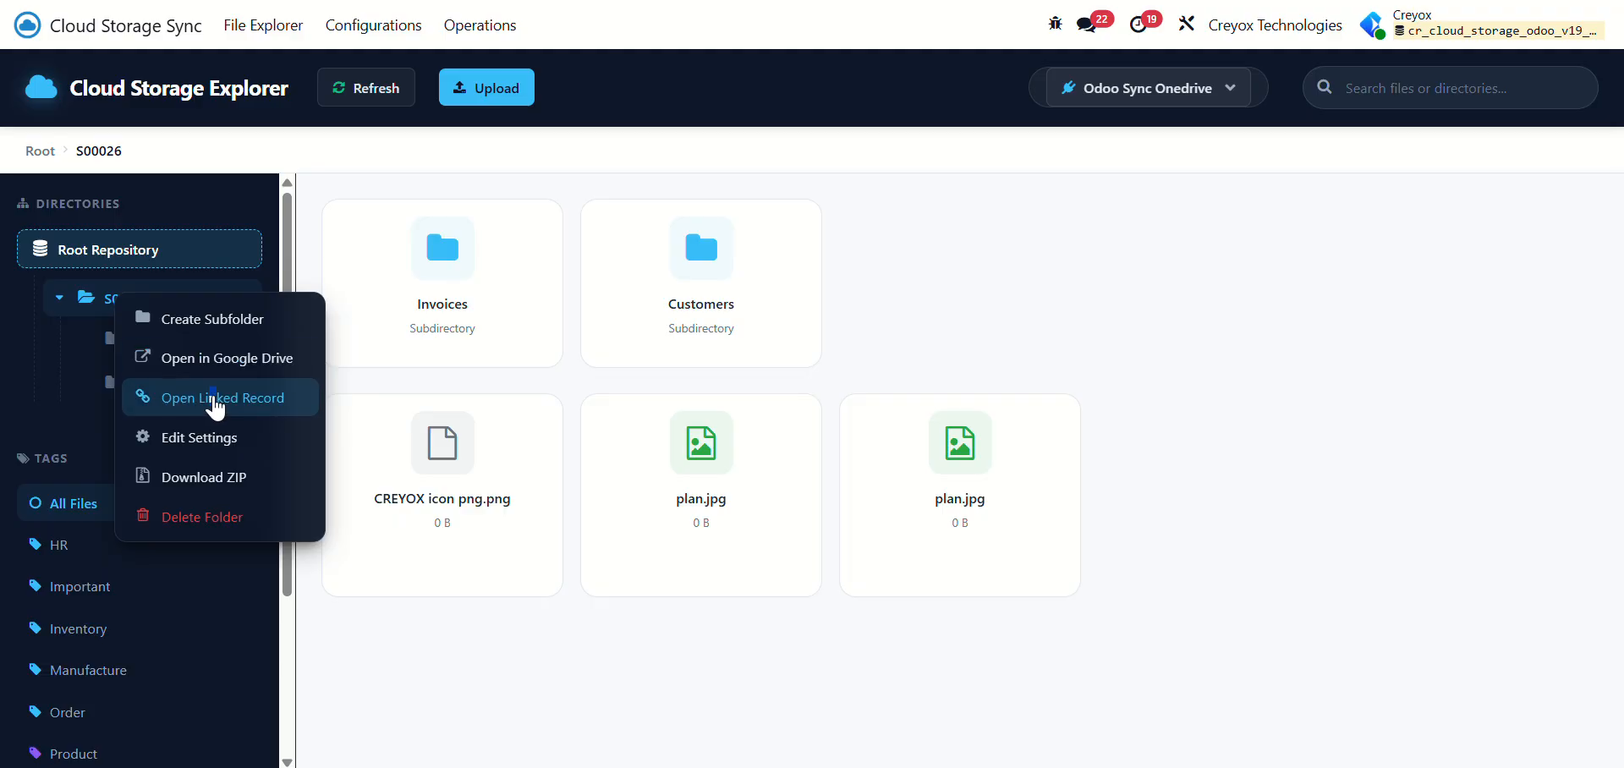
click(216, 406)
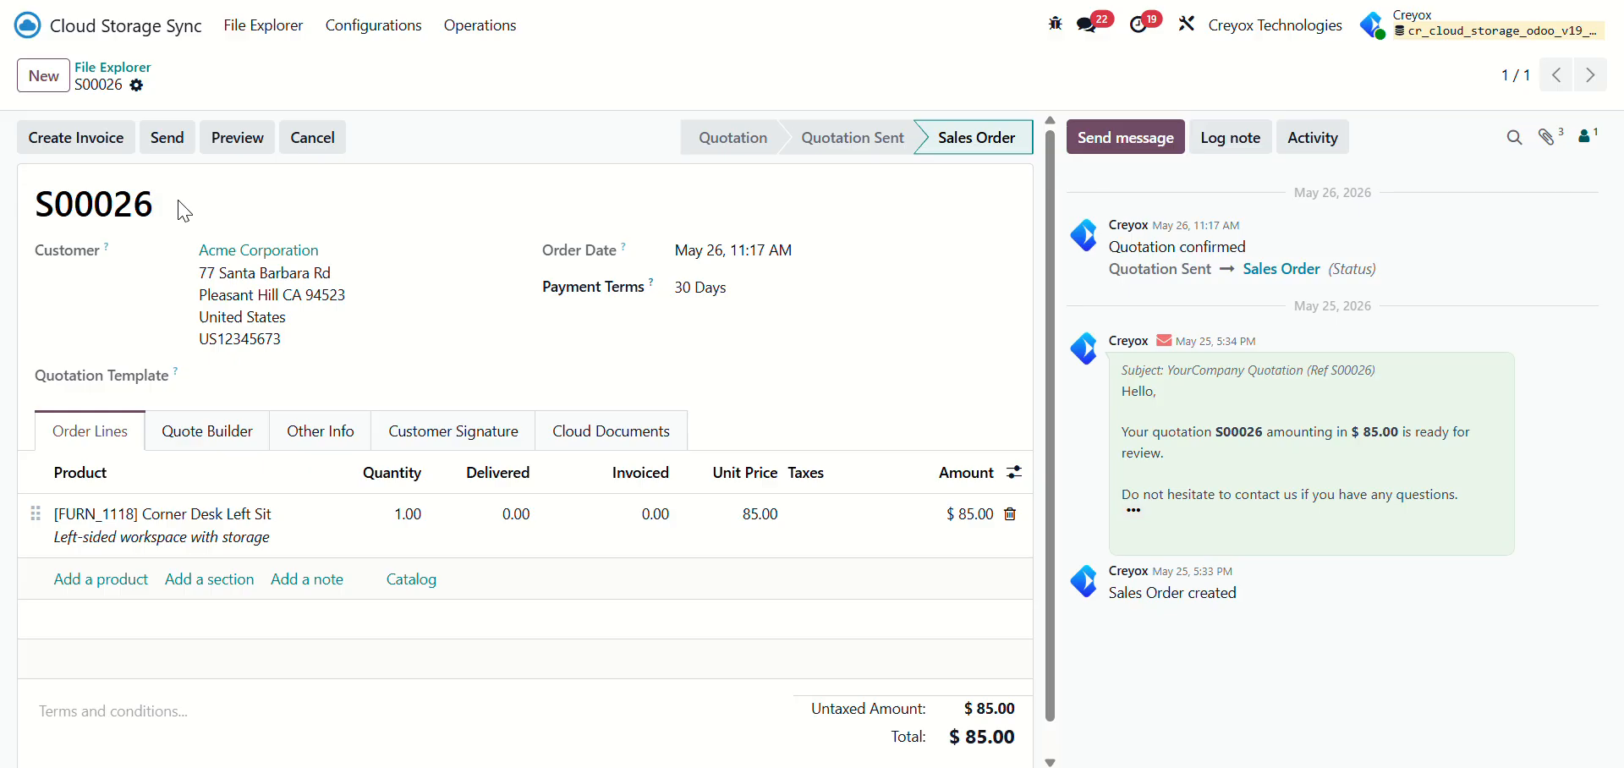
Return to the File Explorer for the Odoo Sync Onedrive connection, review the S00026 folder's settings and discard them
click(276, 38)
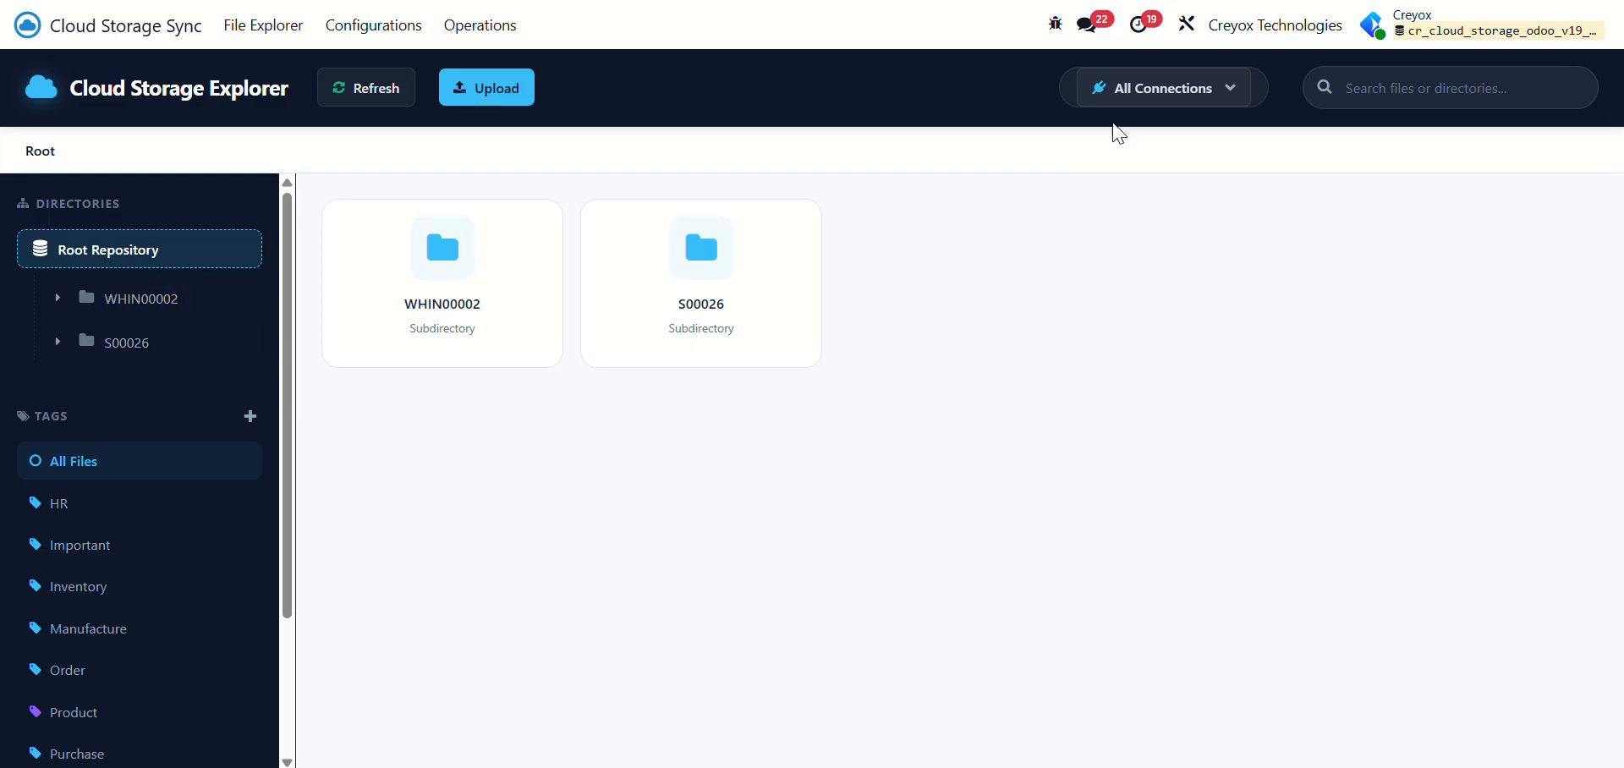
click(1125, 93)
click(1142, 250)
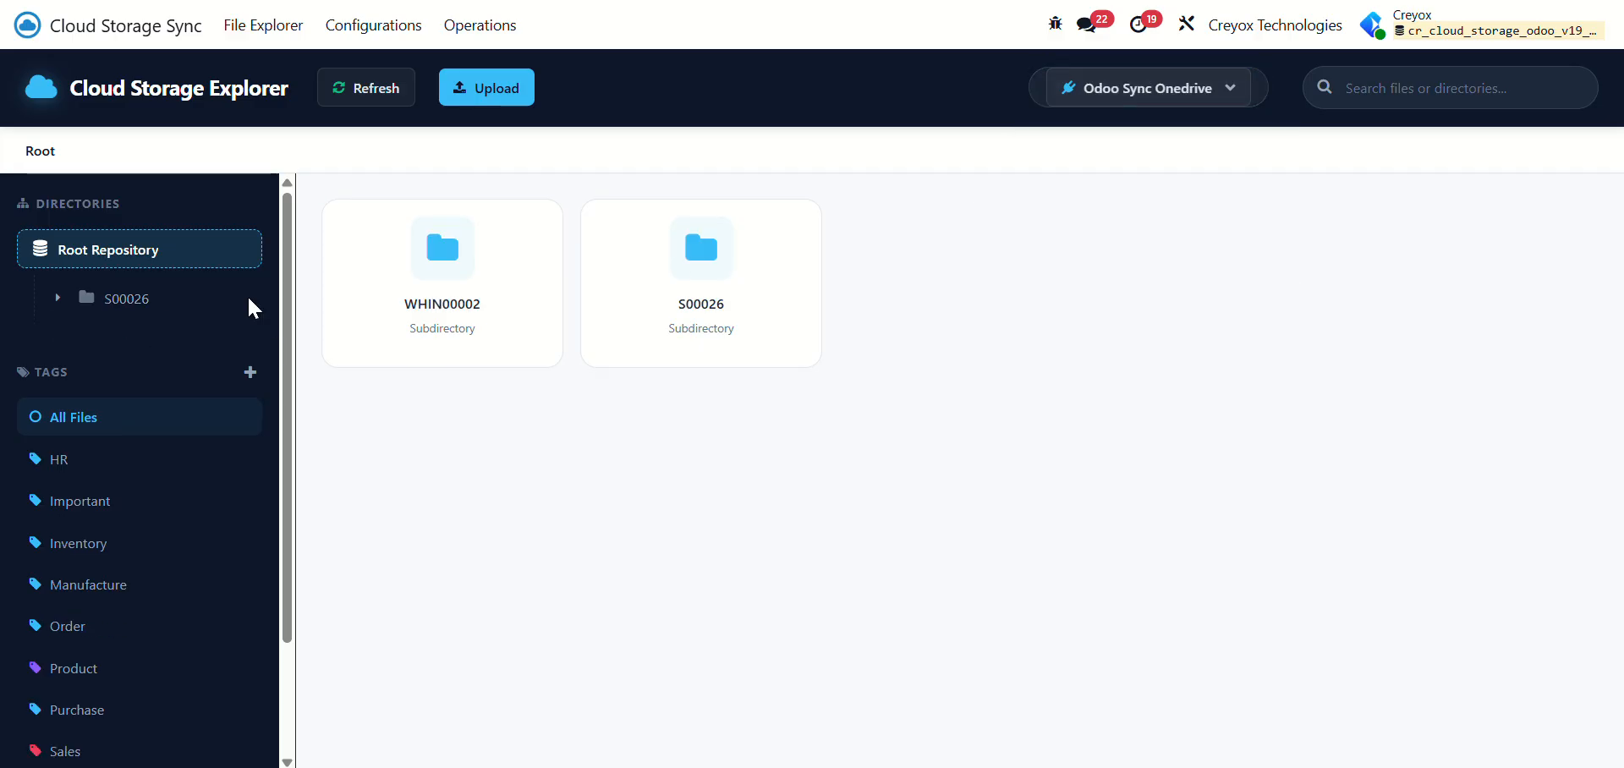
right_click(132, 303)
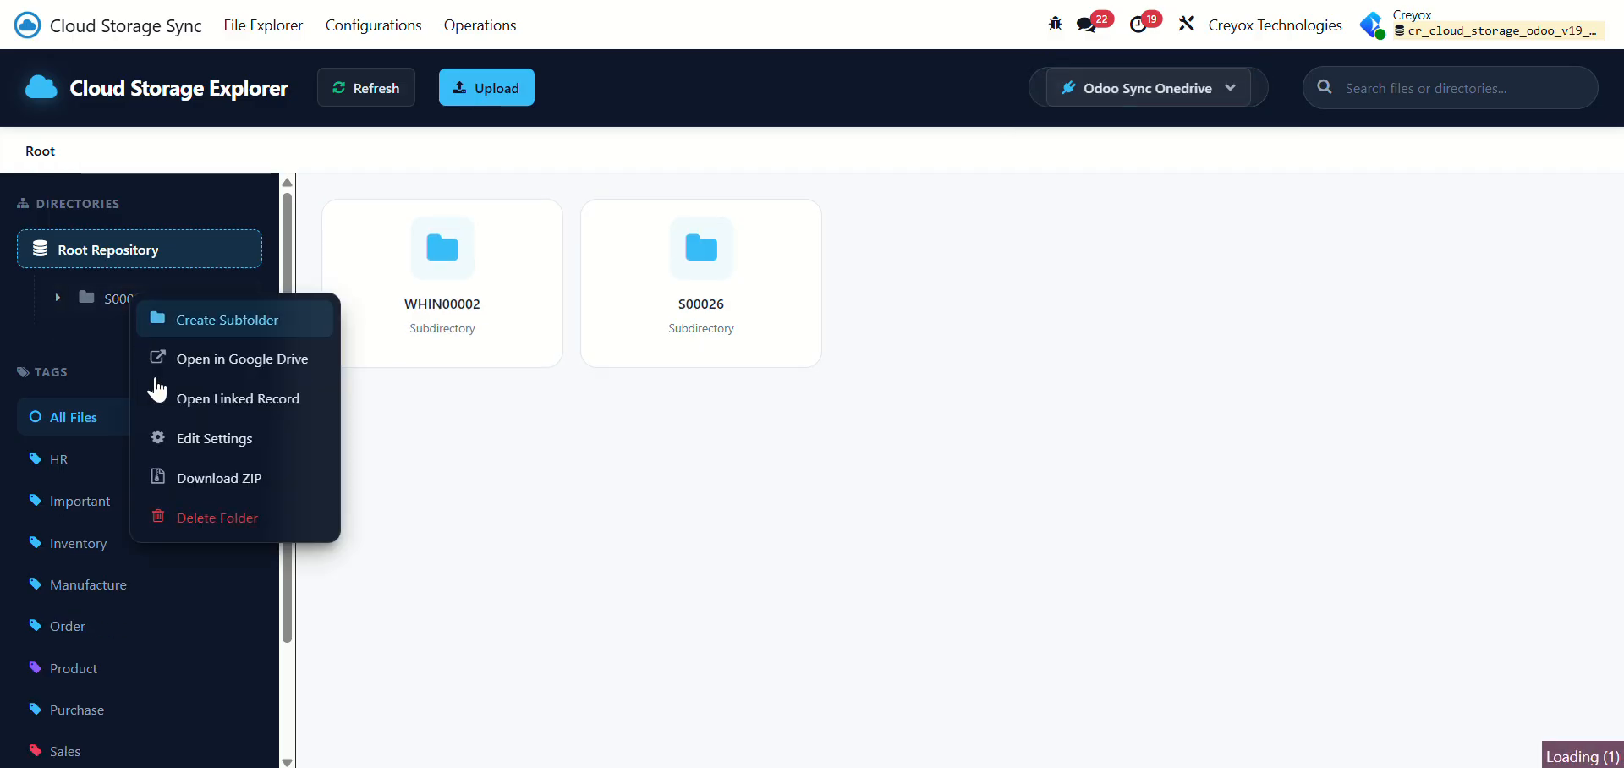
click(198, 440)
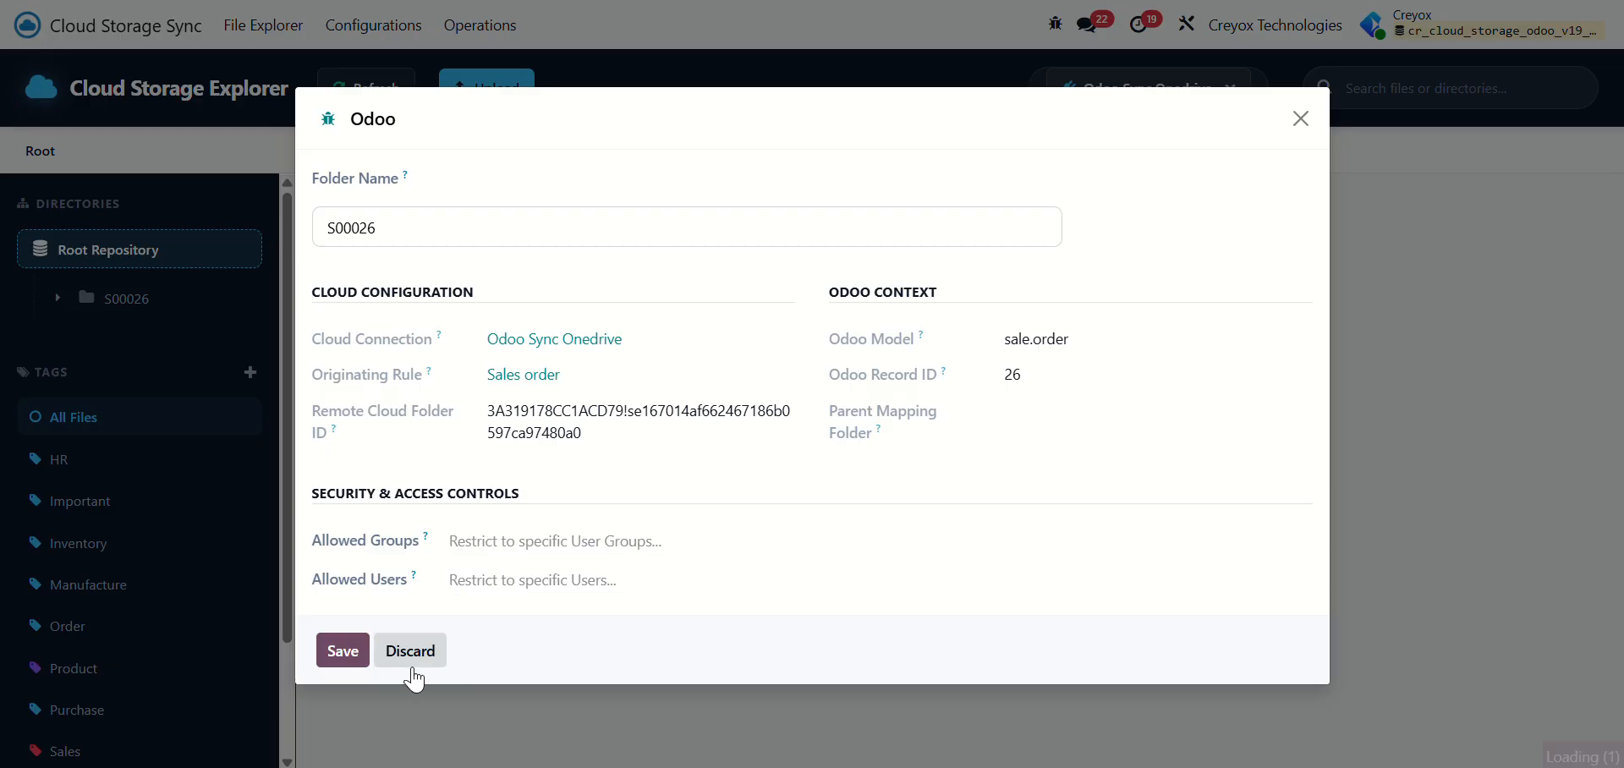
click(414, 668)
Review the actions available for the S00026 folder and browse its Invoices subfolder before returning to S00026
right_click(108, 303)
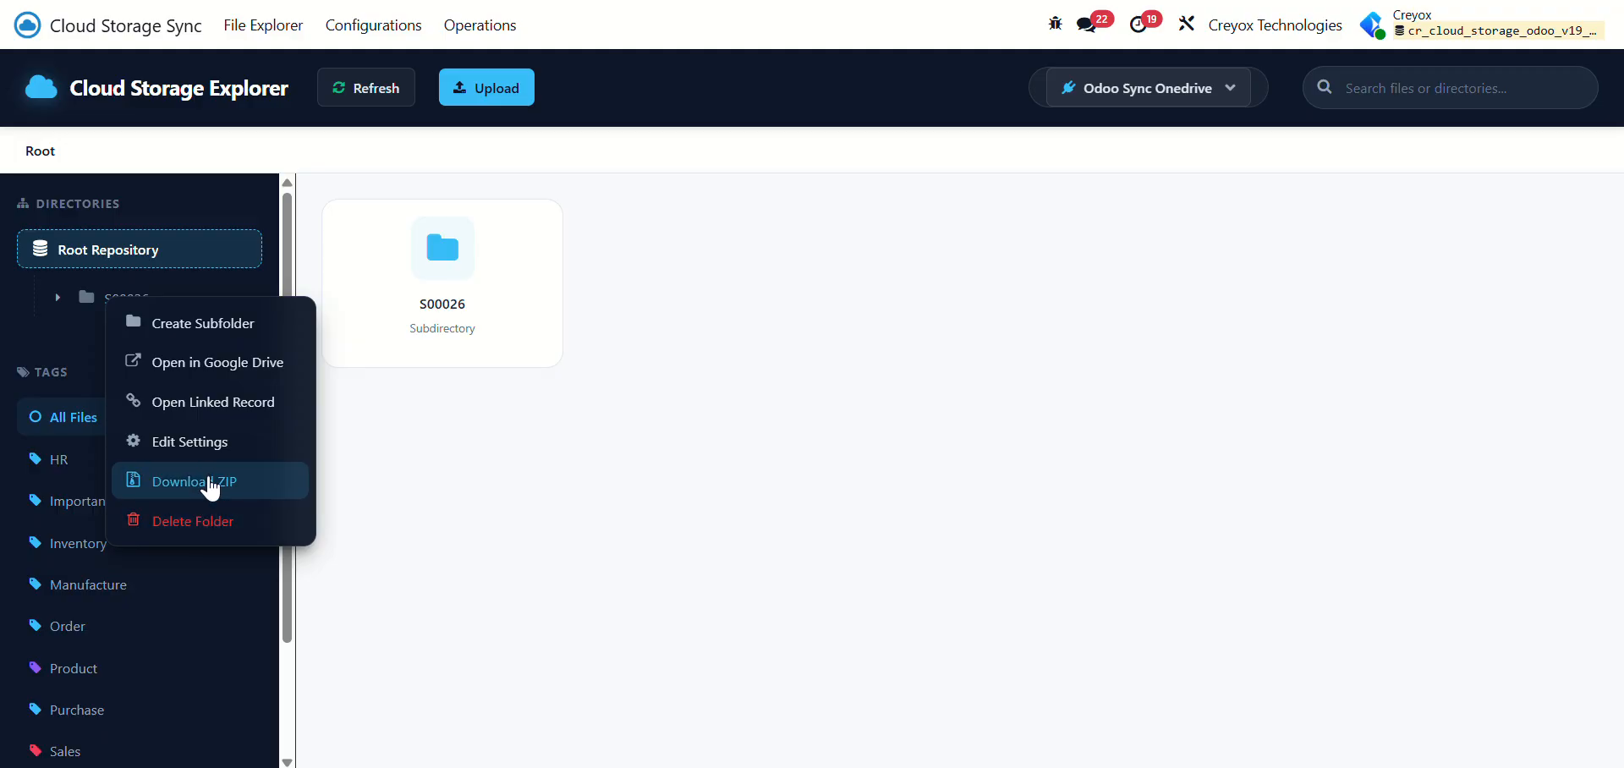
click(558, 489)
click(55, 299)
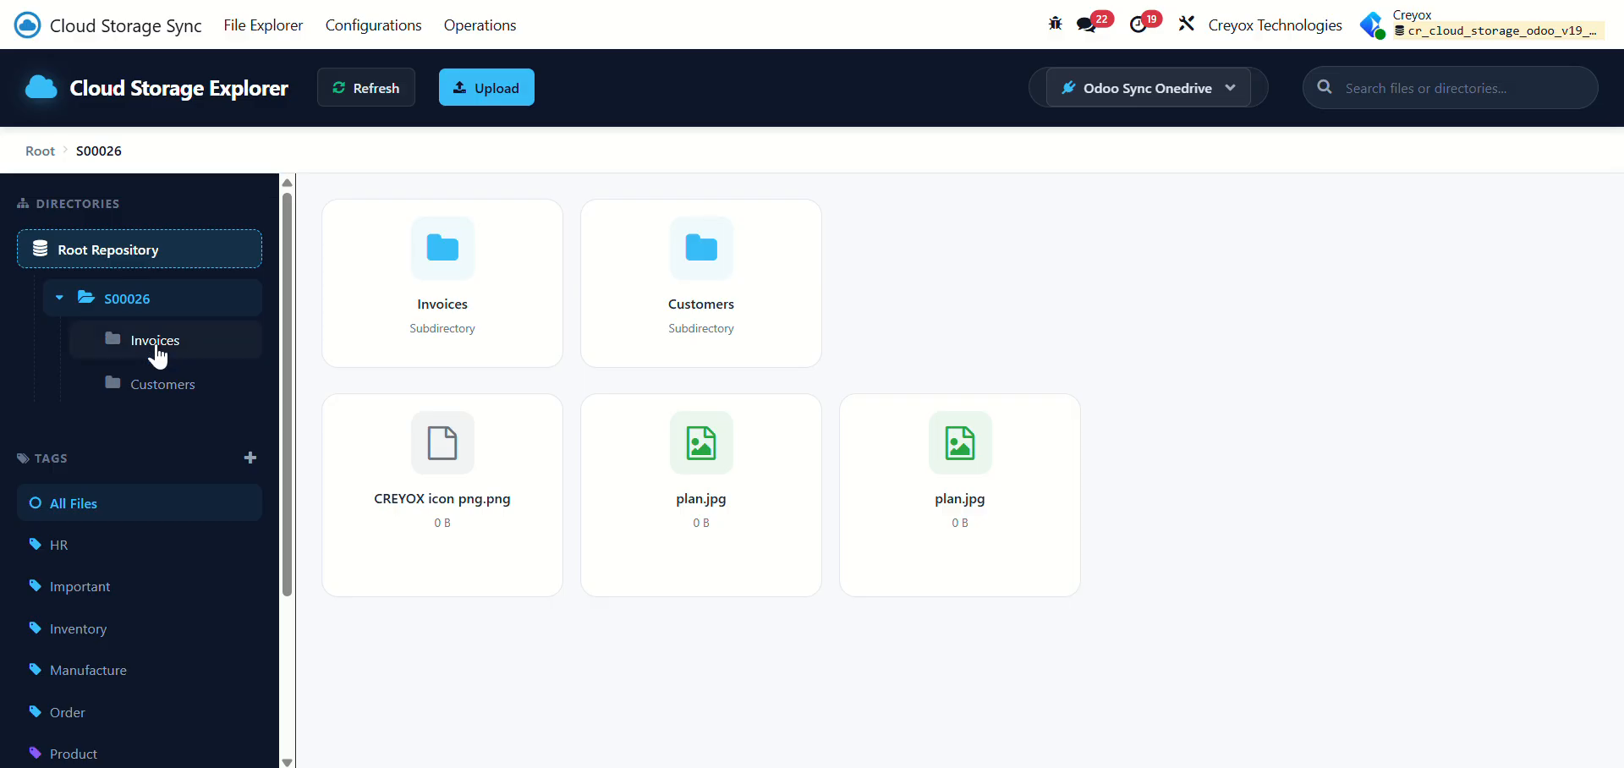
click(156, 347)
click(158, 304)
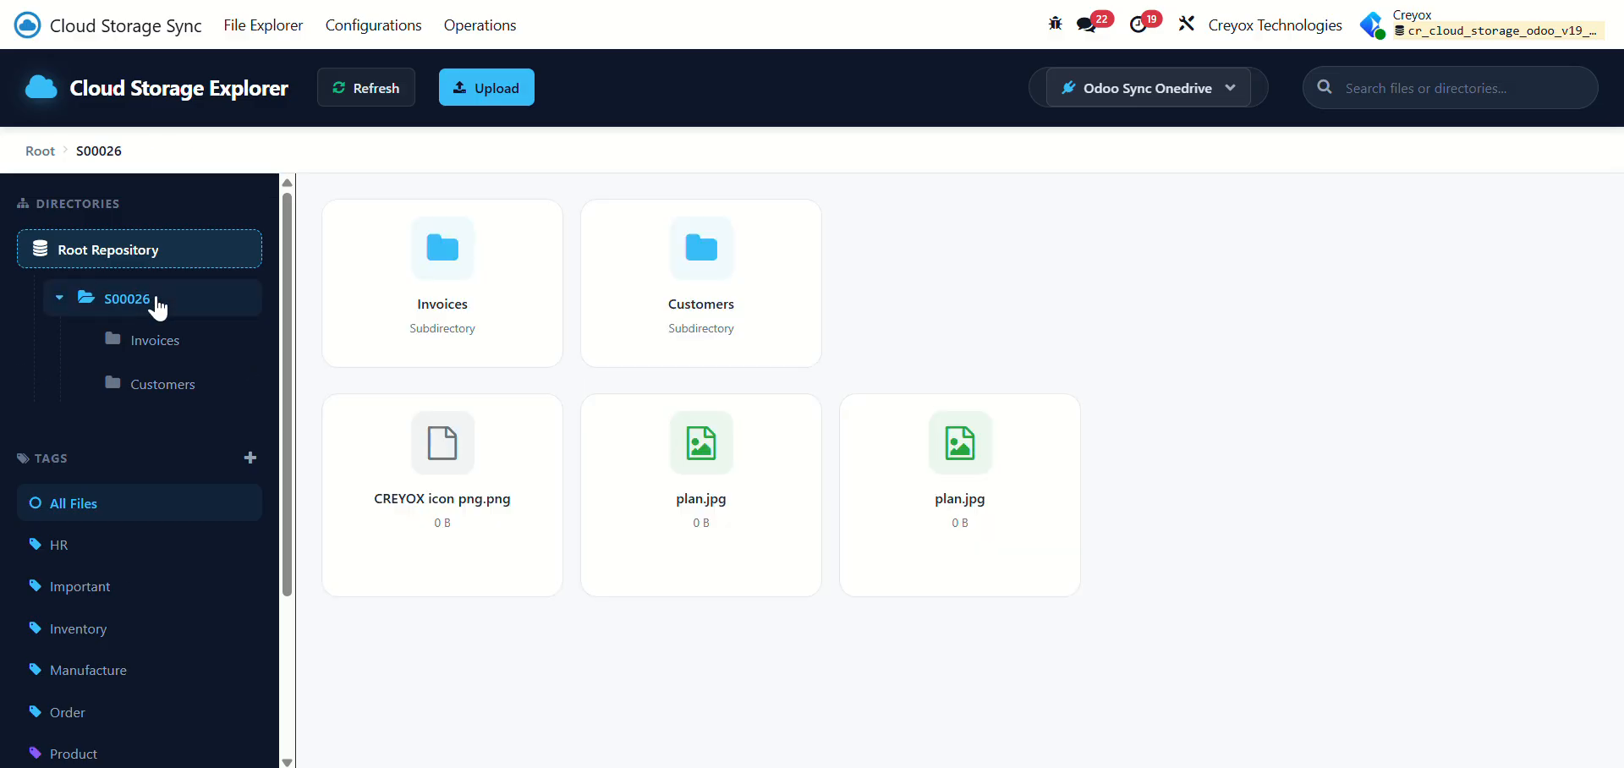
Apply the HR, Important, Inventory and Manufacture tags to CREYOX icon png.png and review the file's other available actions
mouse_move(495, 499)
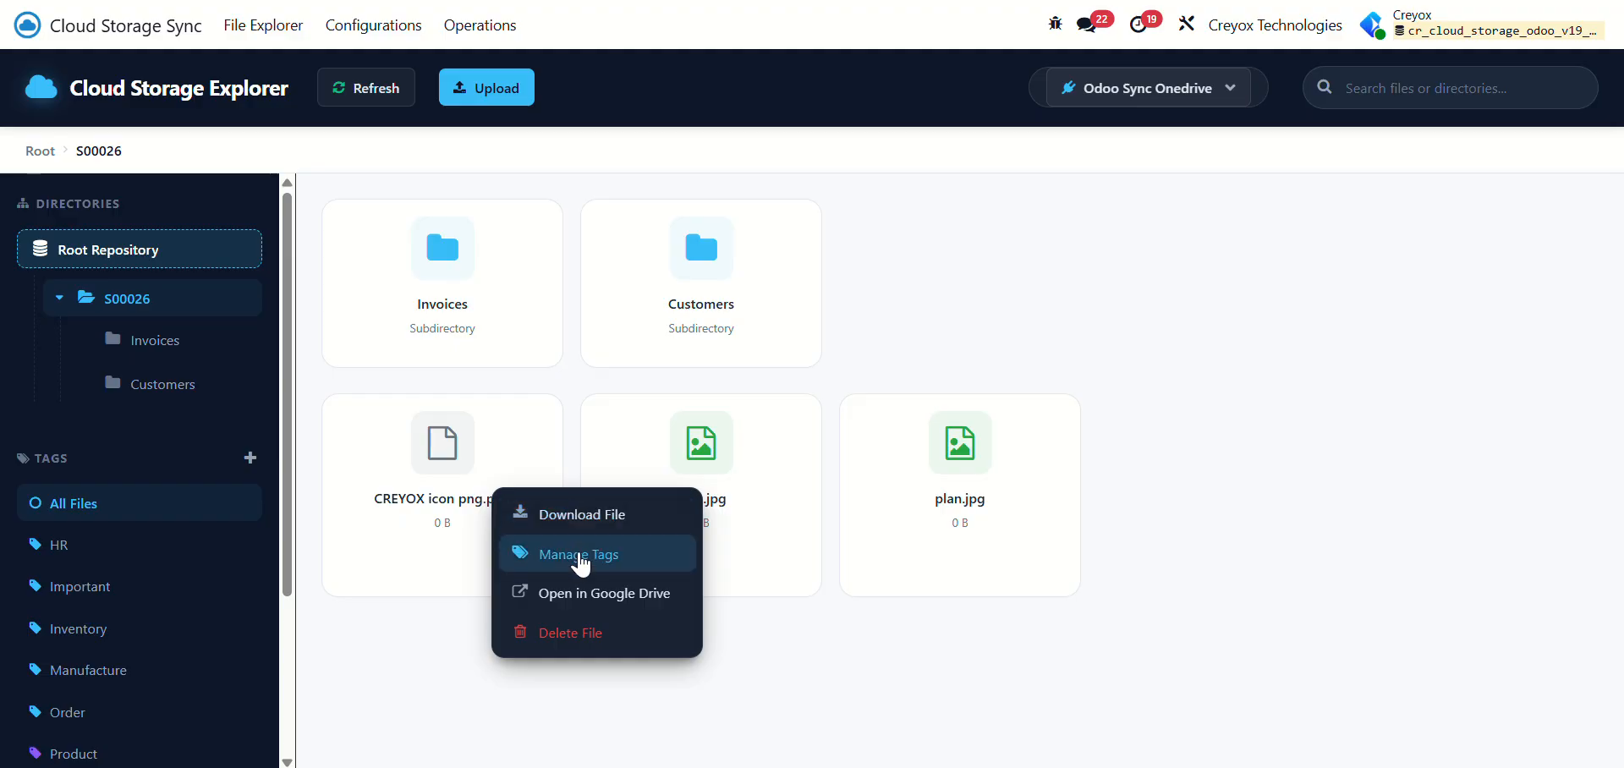
click(577, 552)
click(662, 298)
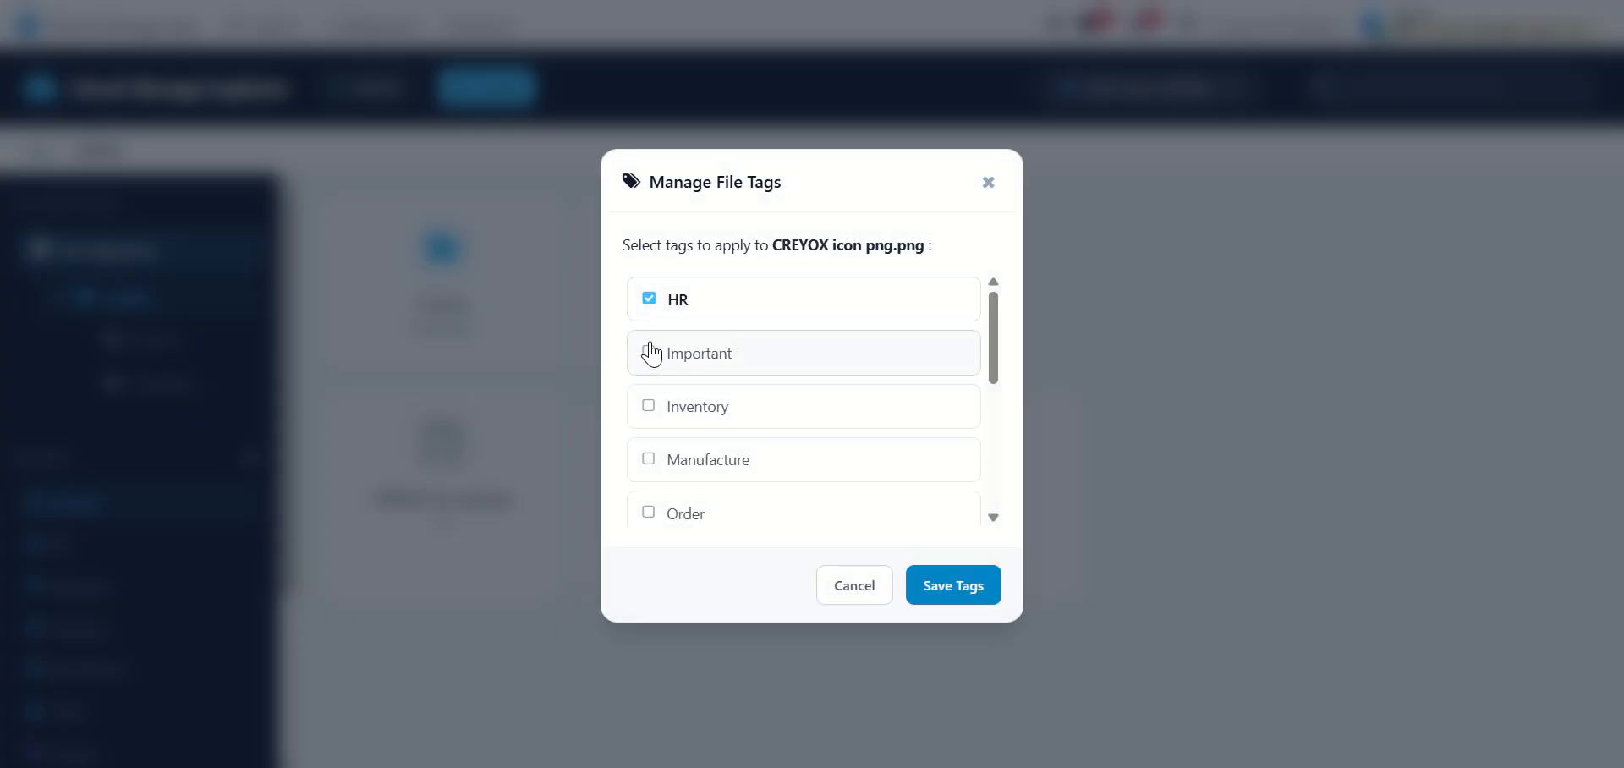
click(652, 351)
click(657, 410)
click(653, 461)
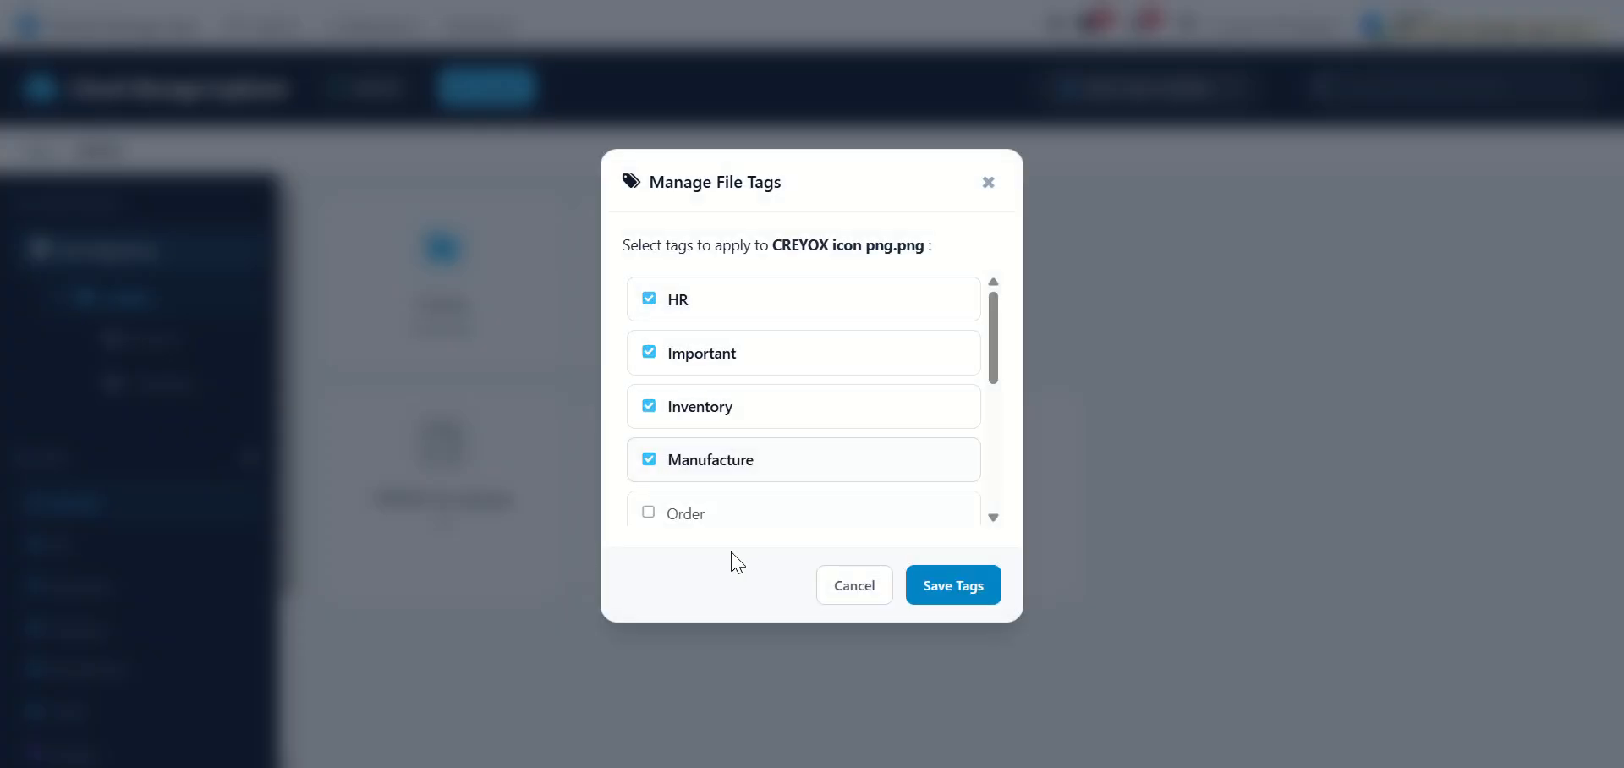
click(973, 588)
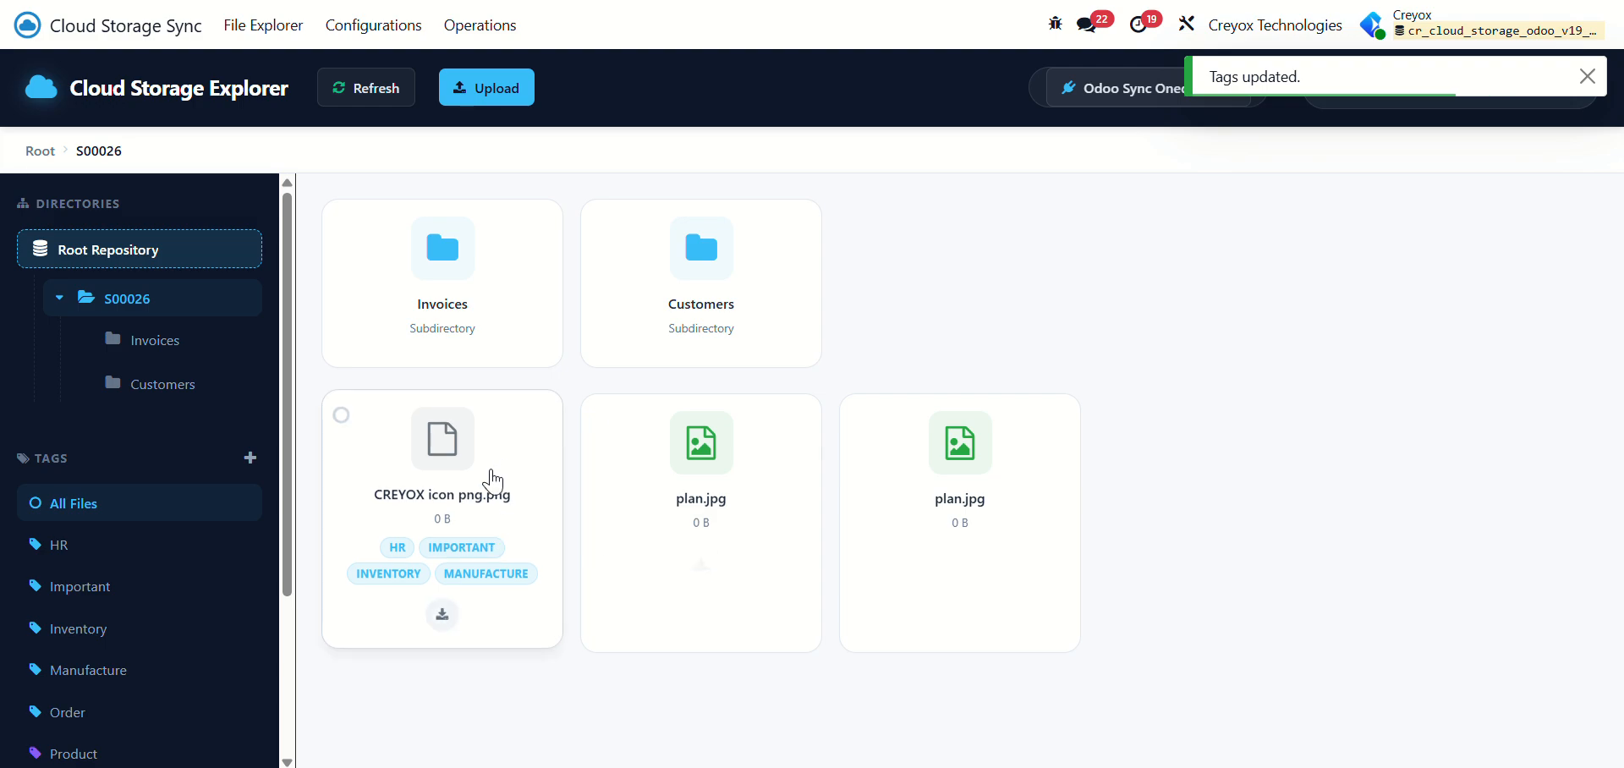
right_click(491, 476)
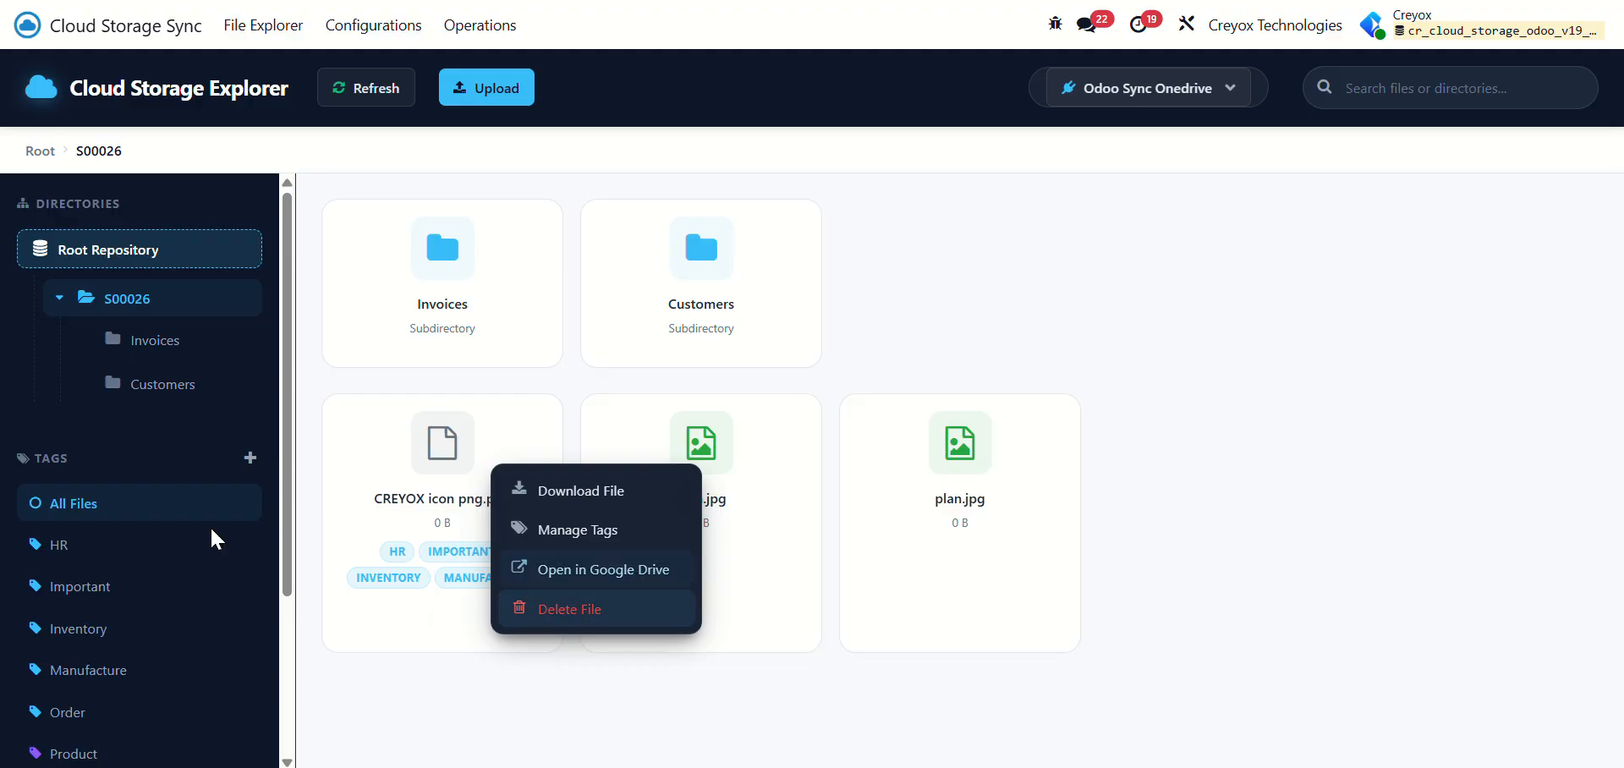
Create a file tag named "new" with the default light blue color and check it in the tag list
scroll(118, 677, down, 3)
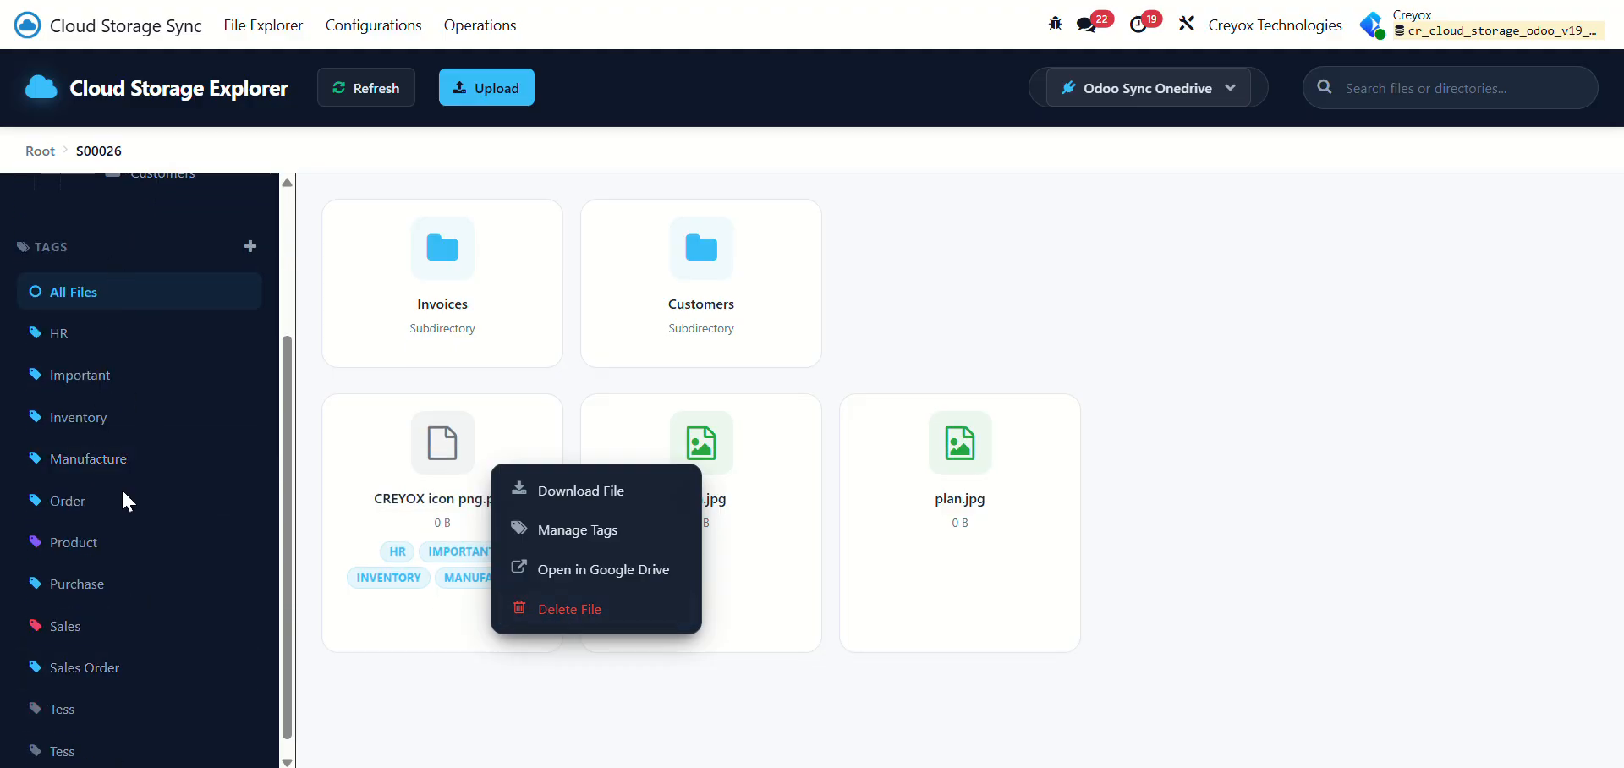
click(250, 246)
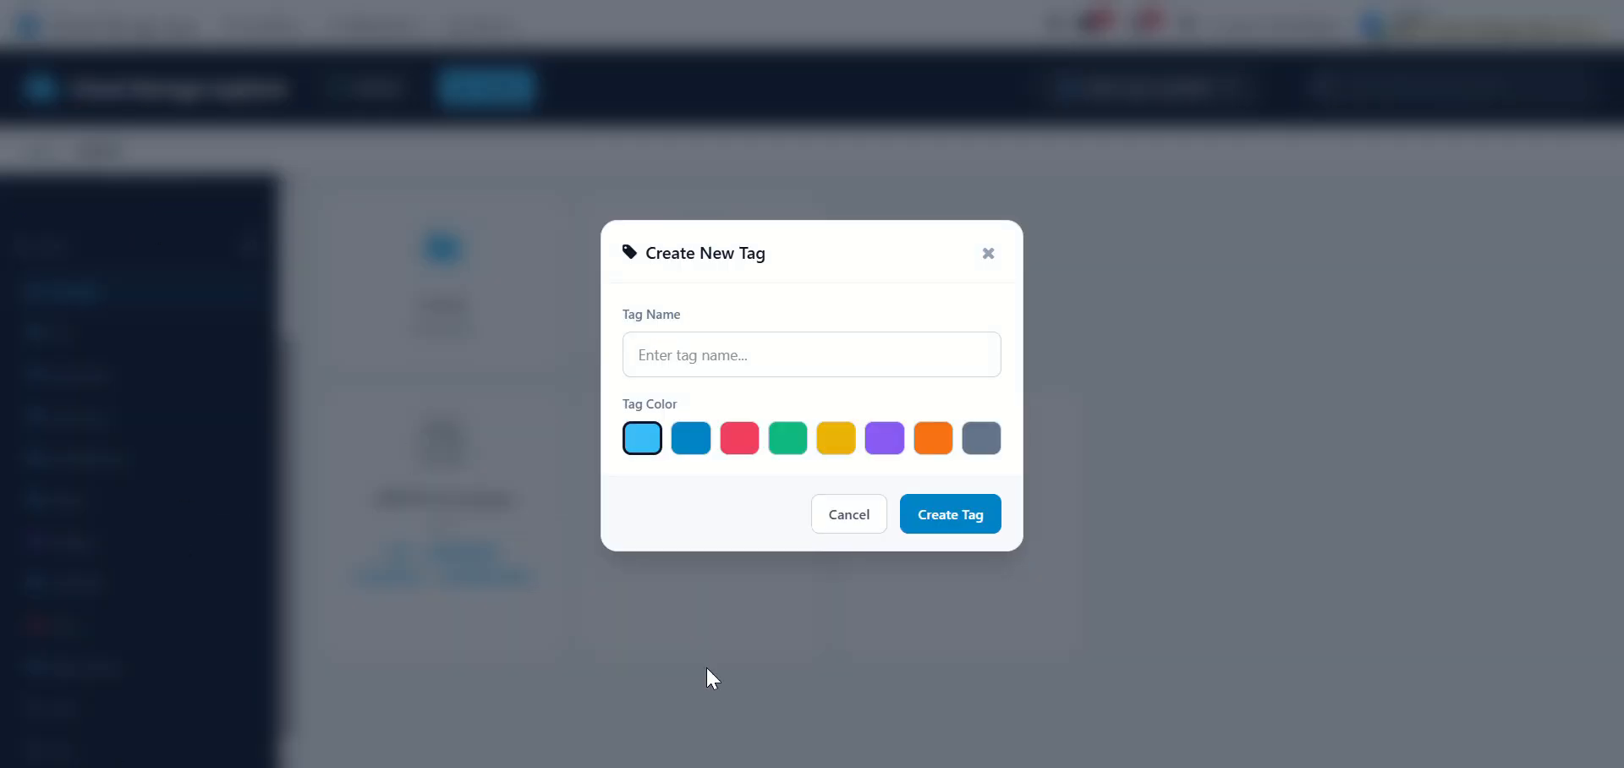
click(798, 336)
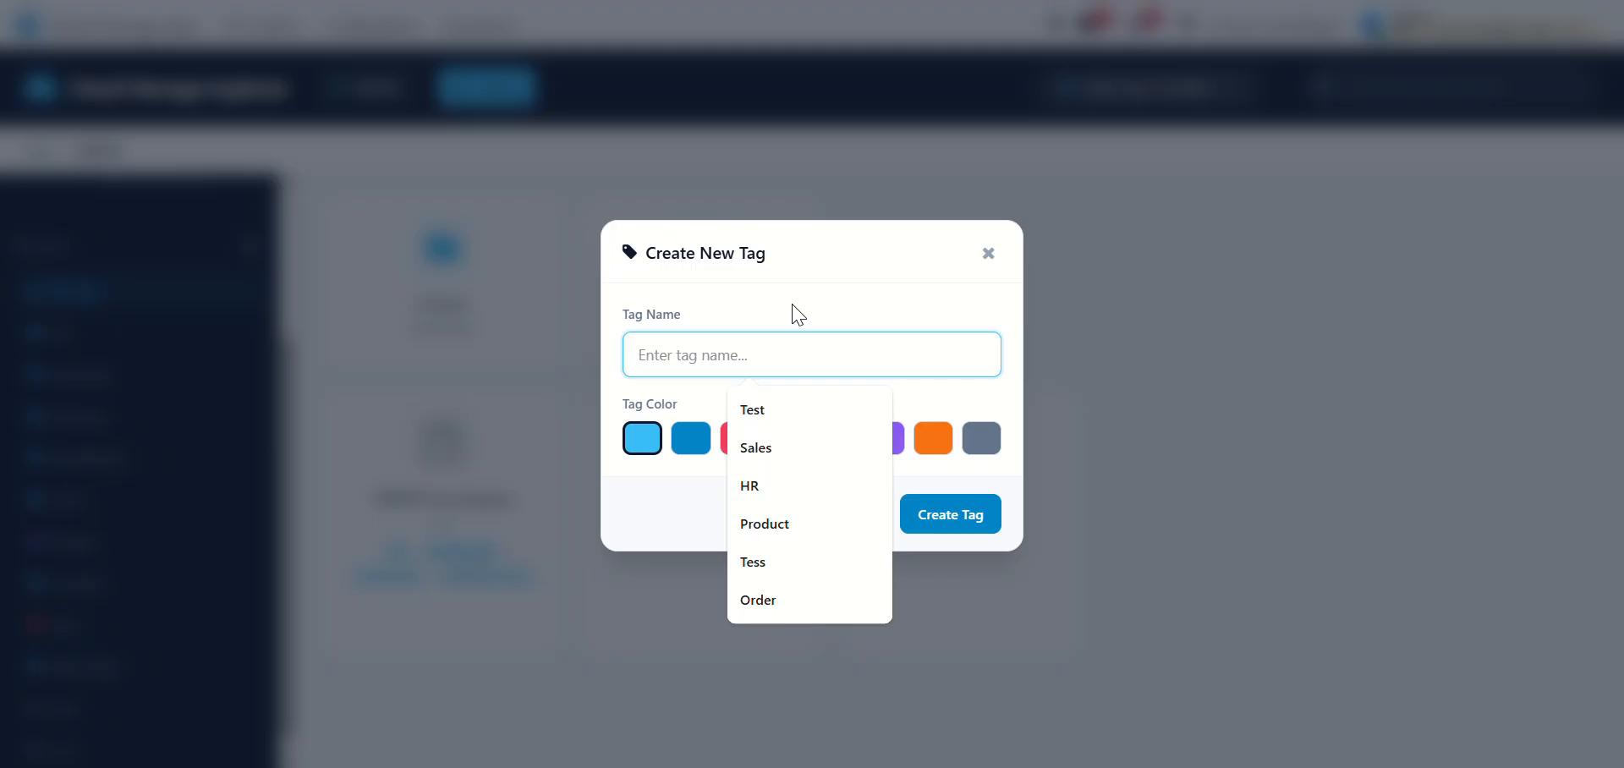
text(nwe)
key(BackSpace)
key(BackSpace)
key(BackSpace)
text(n)
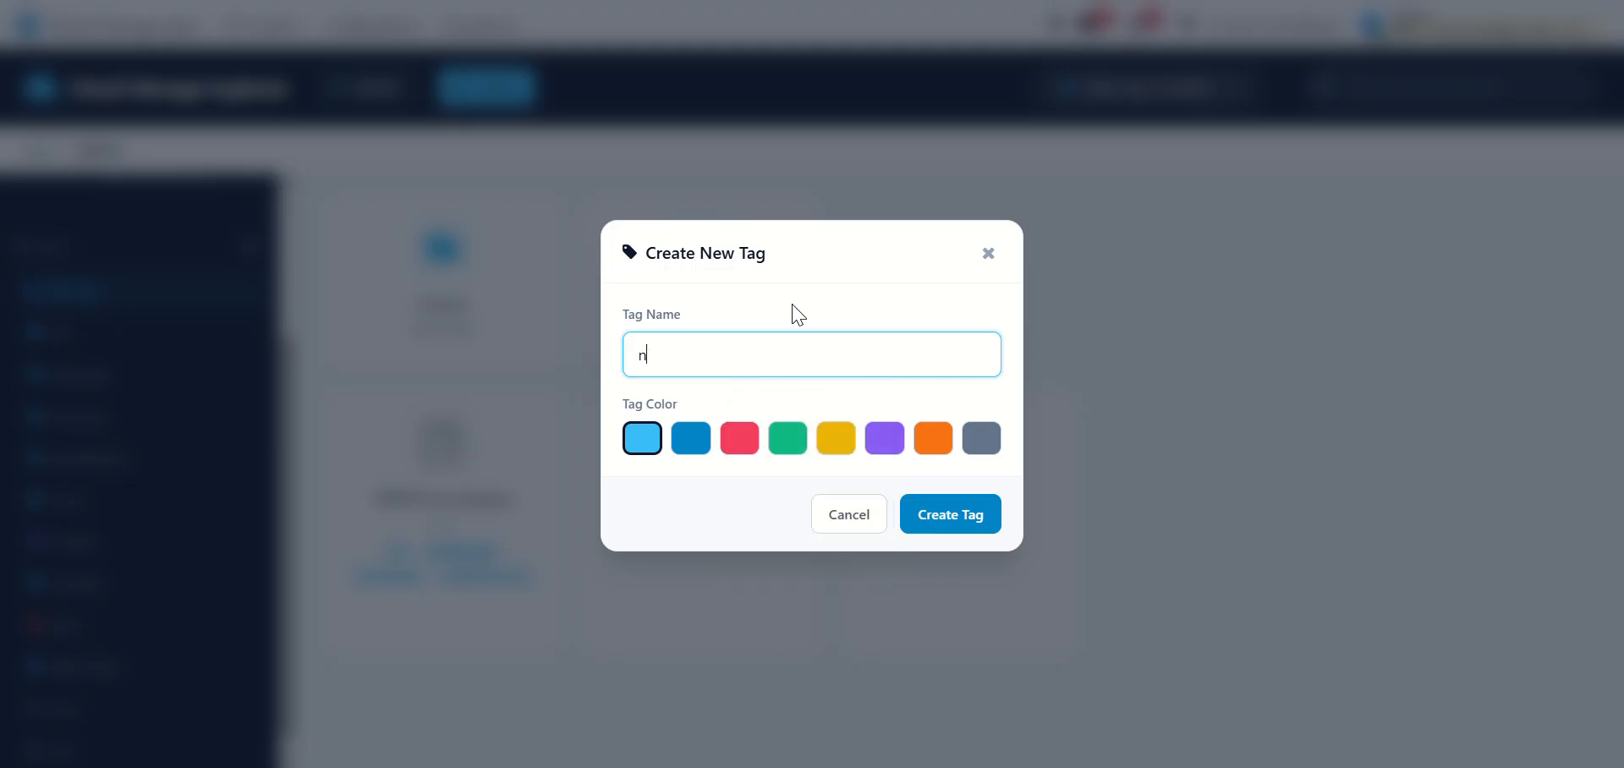
text(ew)
click(958, 511)
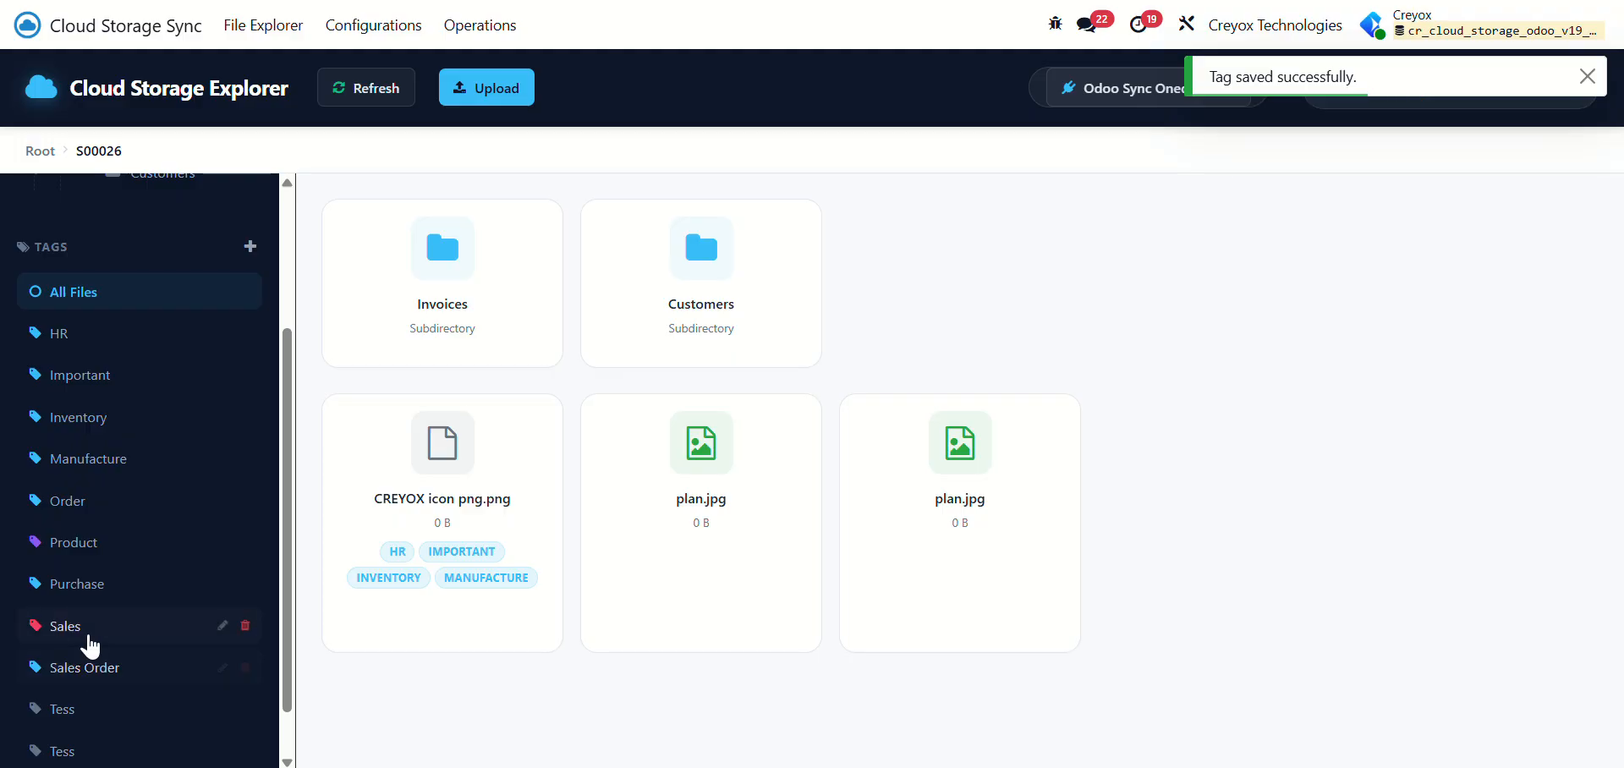
scroll(93, 626, down, 1)
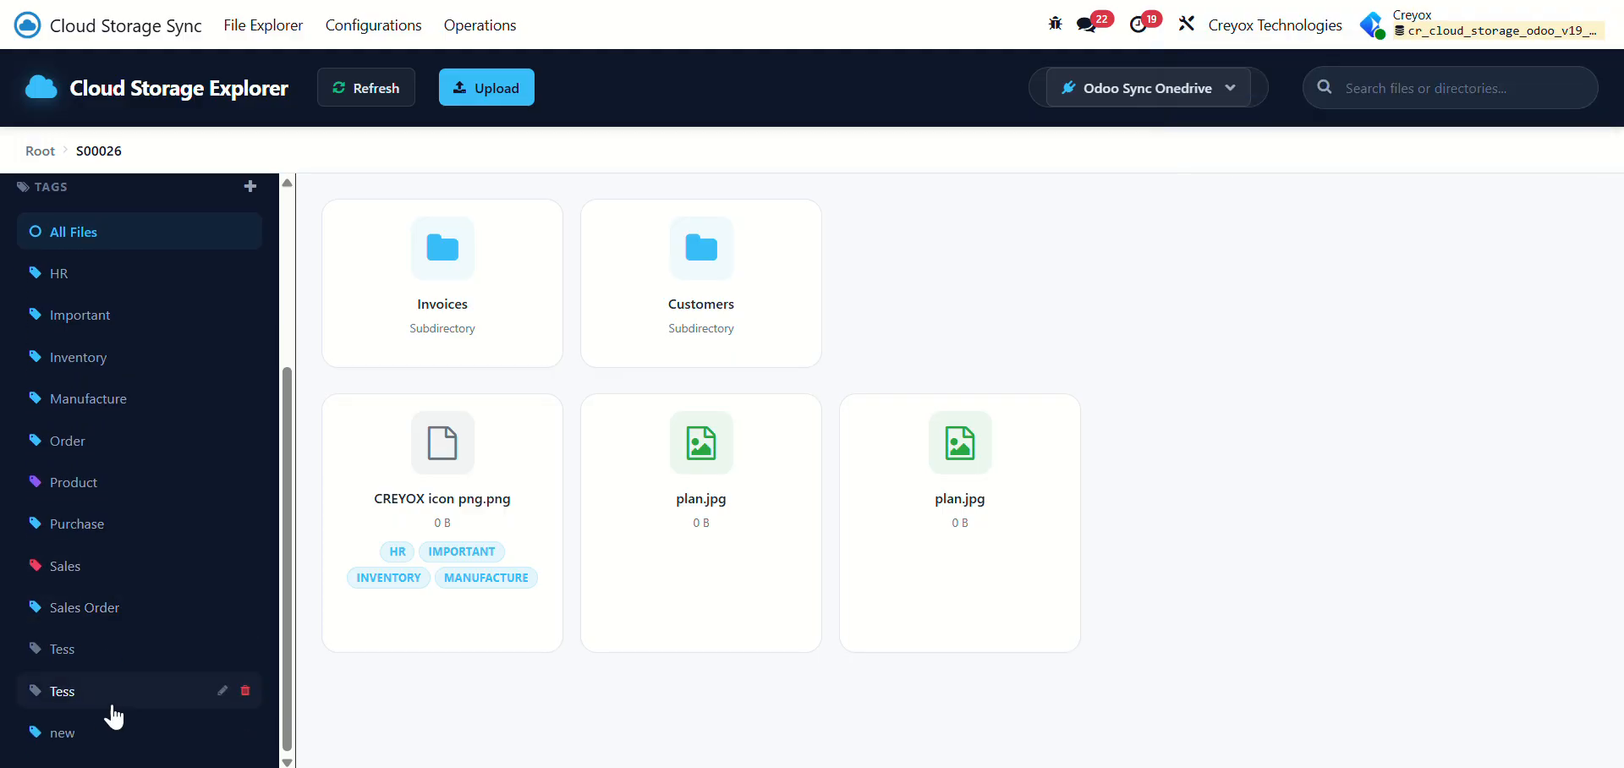
Move CREYOX icon png.png and the first plan.jpg from S00026 into its Invoices subfolder
click(343, 418)
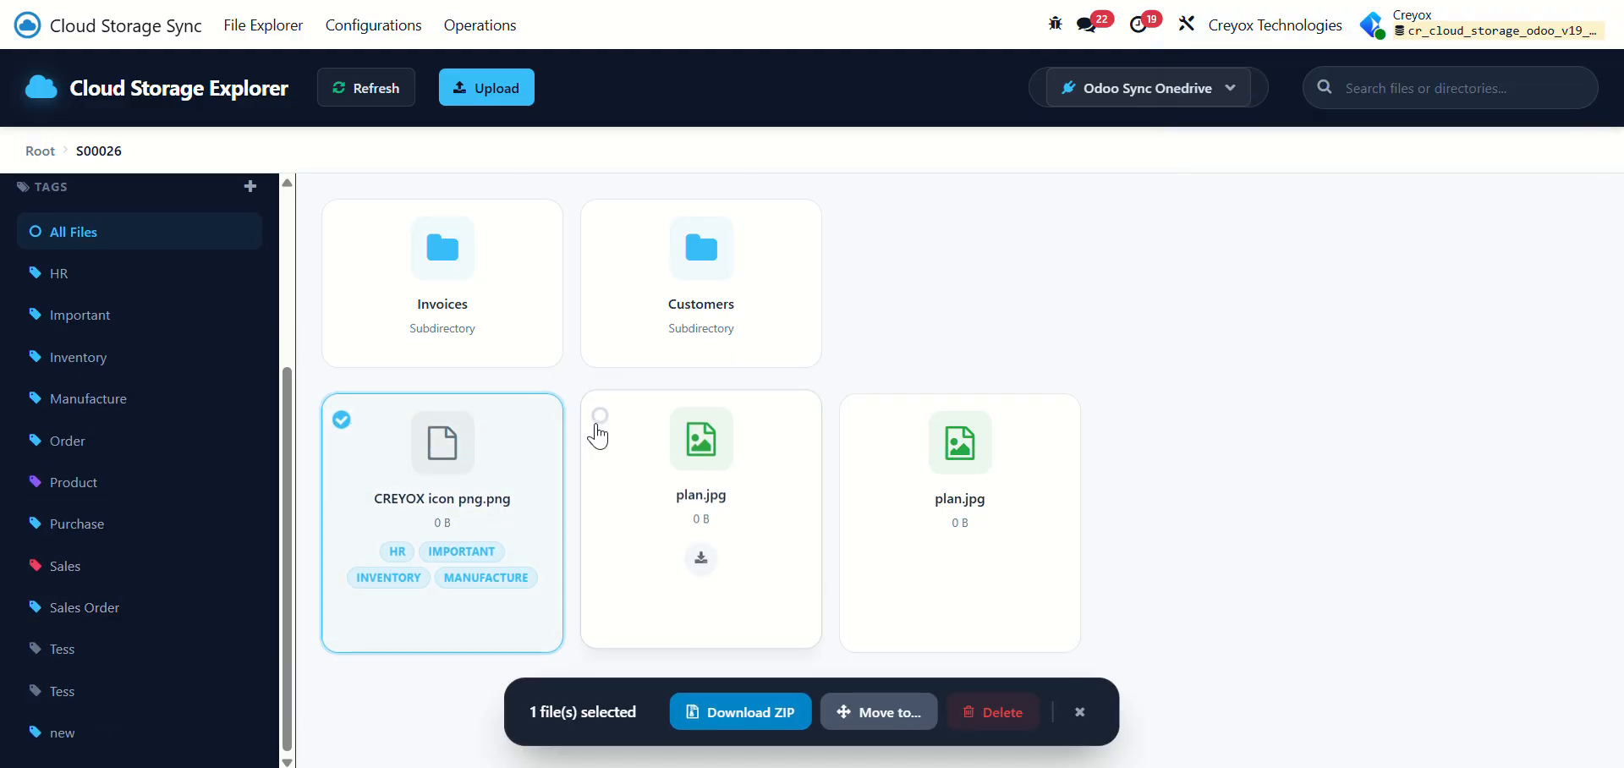
click(600, 417)
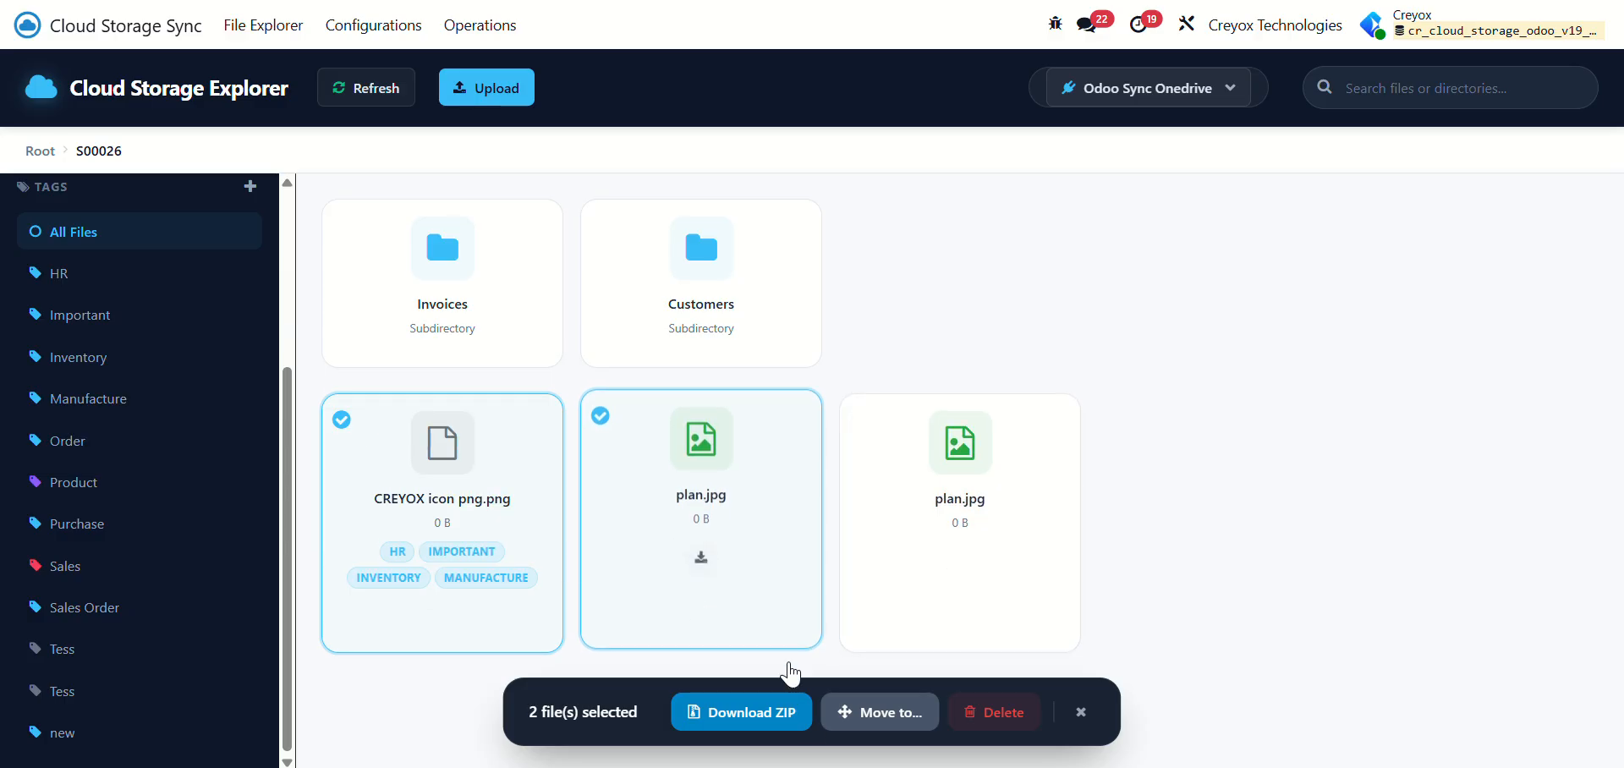
click(844, 719)
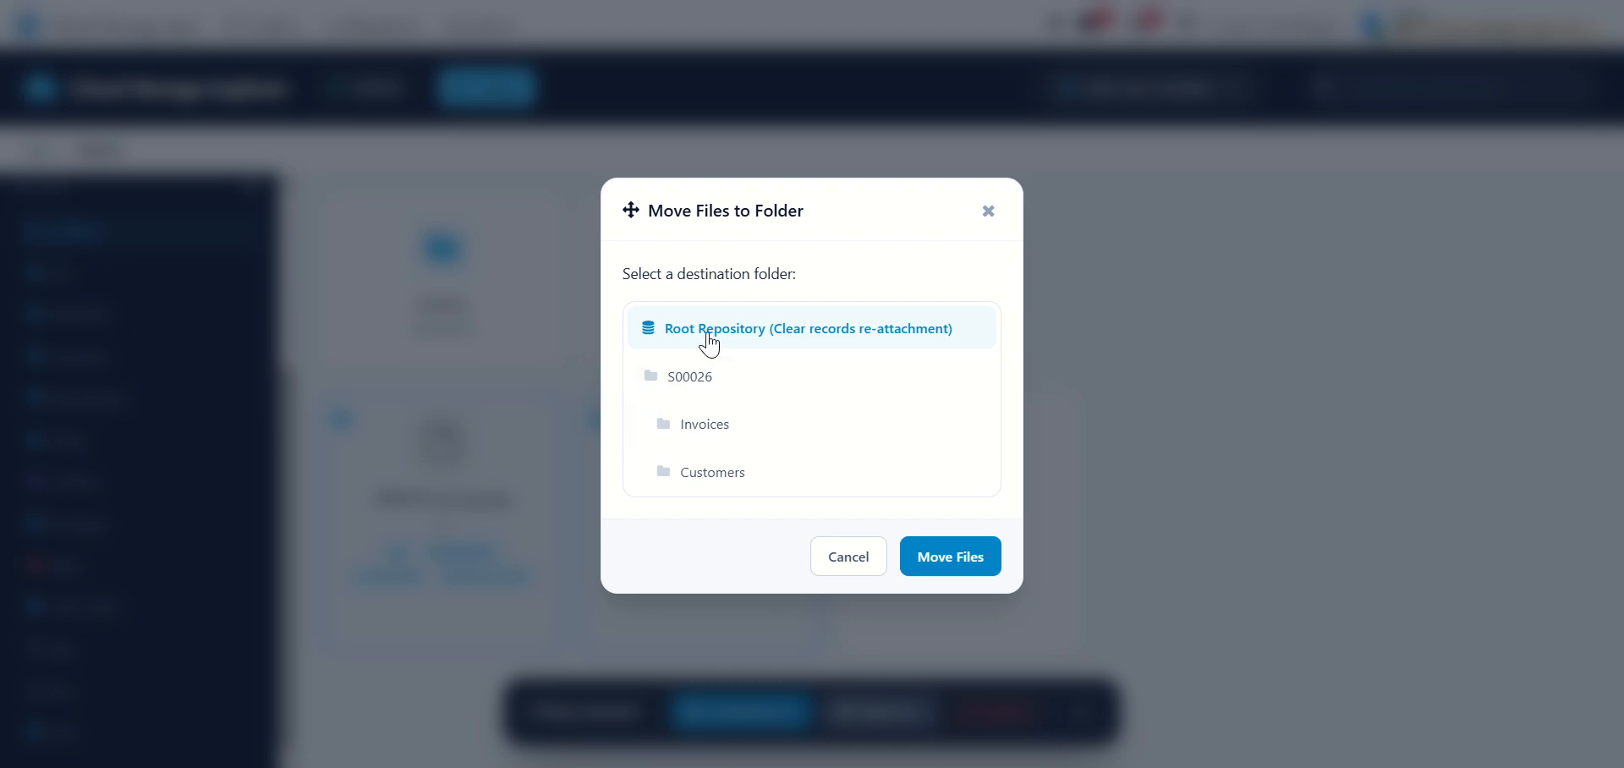
click(758, 440)
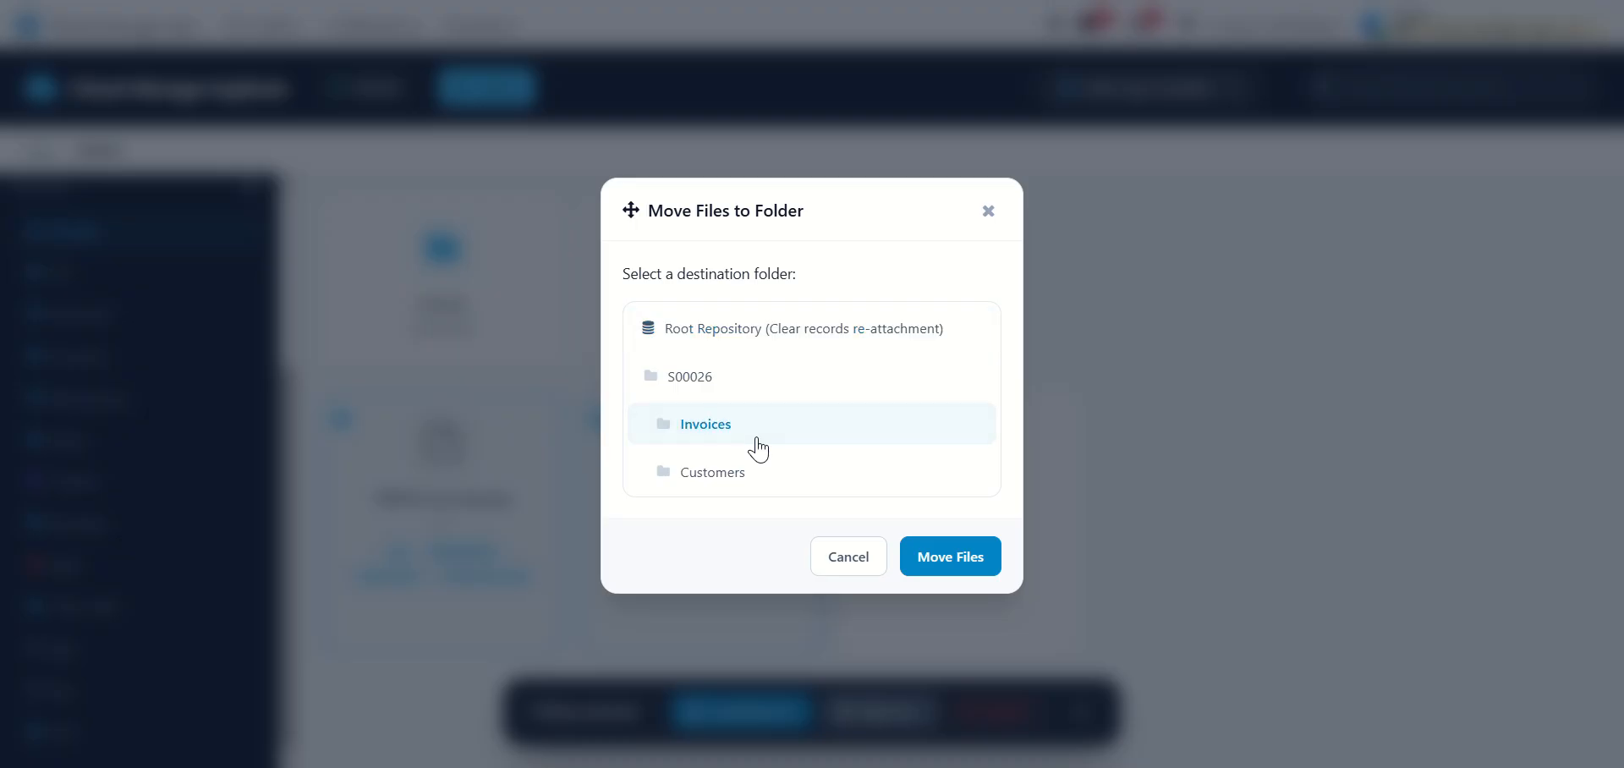
click(965, 568)
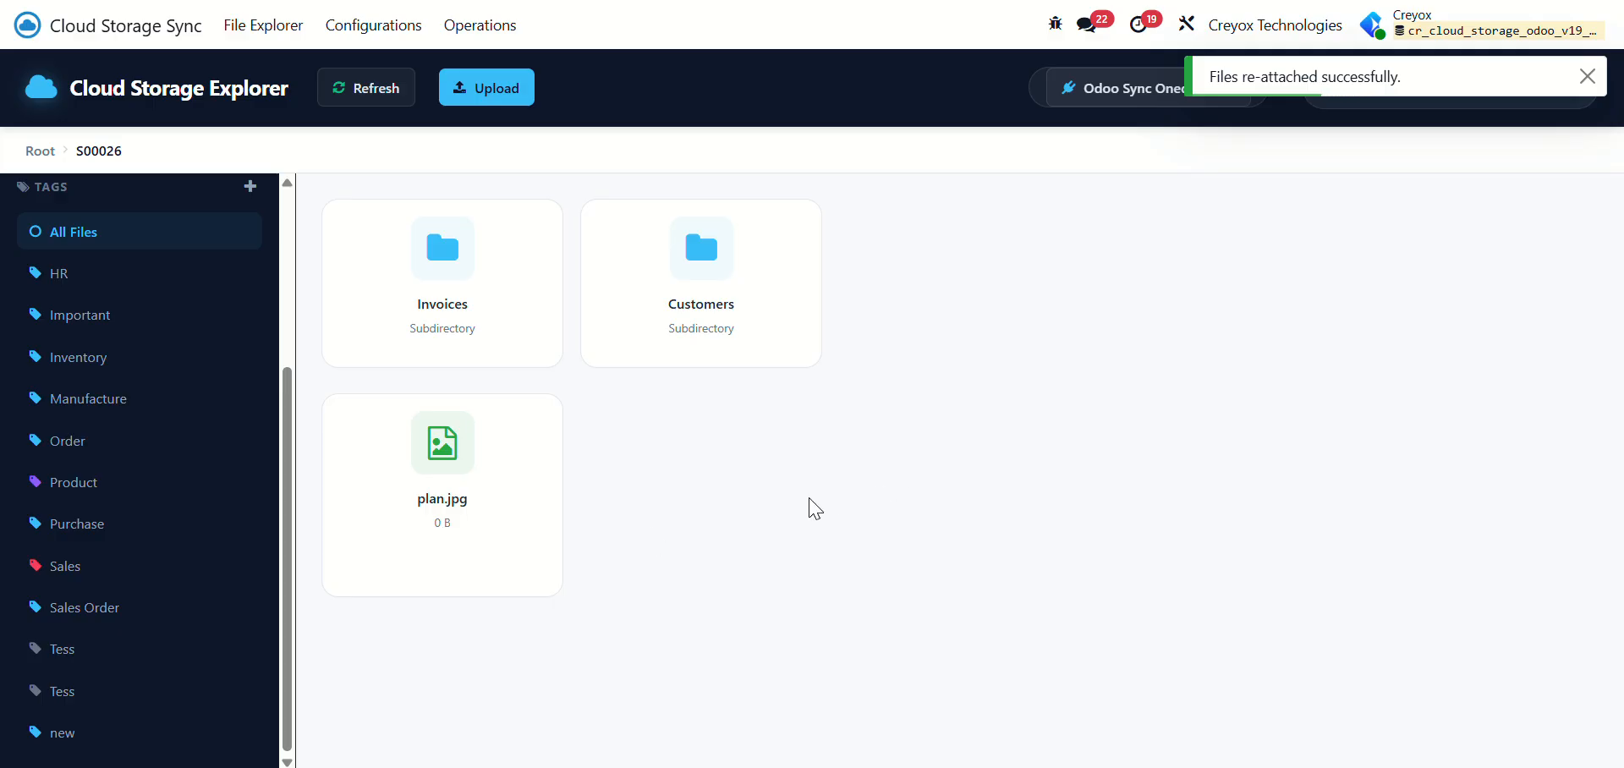
Check the moved files in the Invoices subfolder and return to the S00026 folder
click(469, 284)
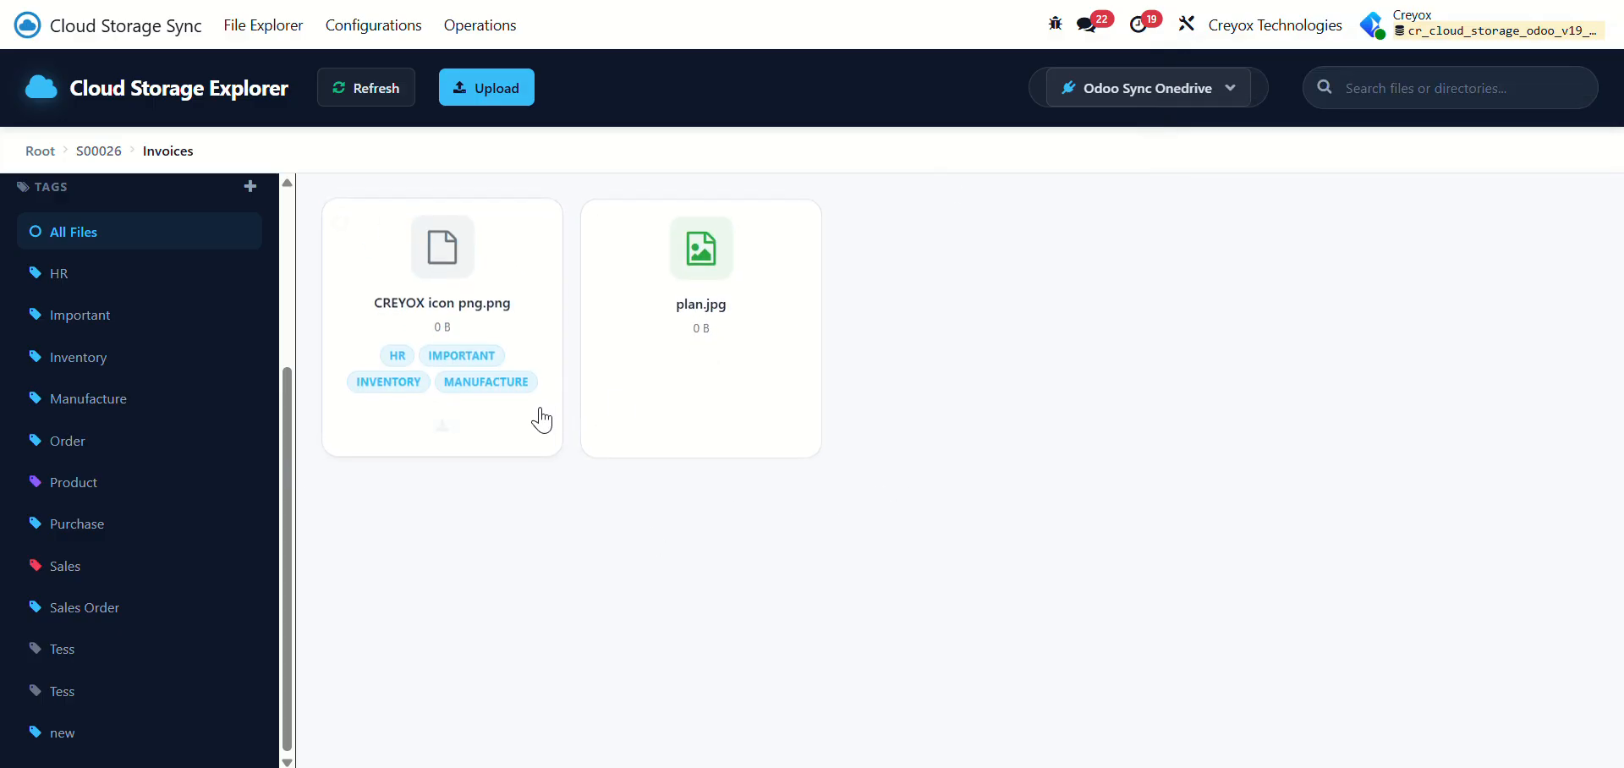
scroll(236, 471, up, 3)
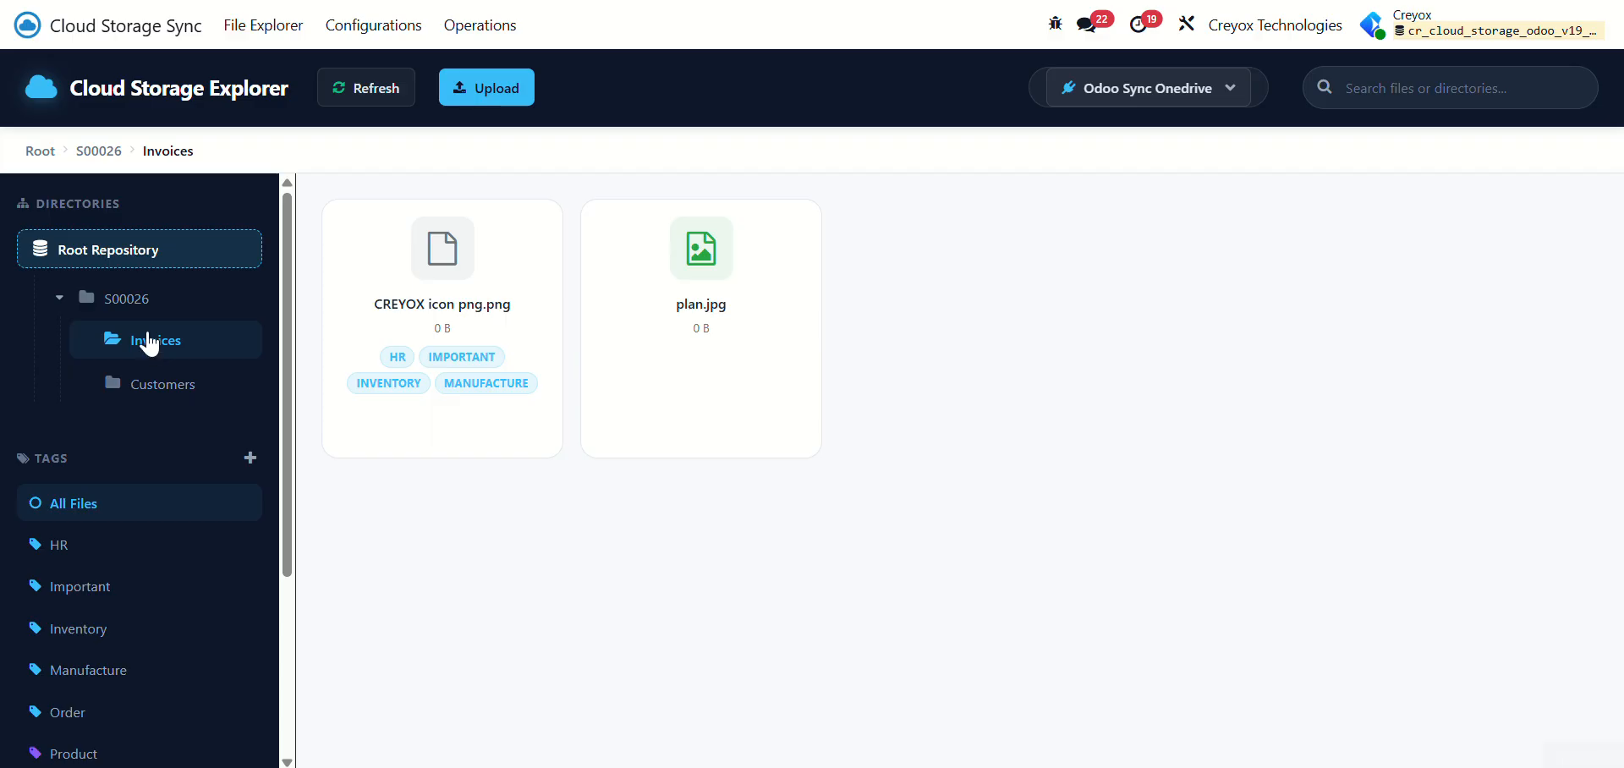
click(139, 303)
click(347, 421)
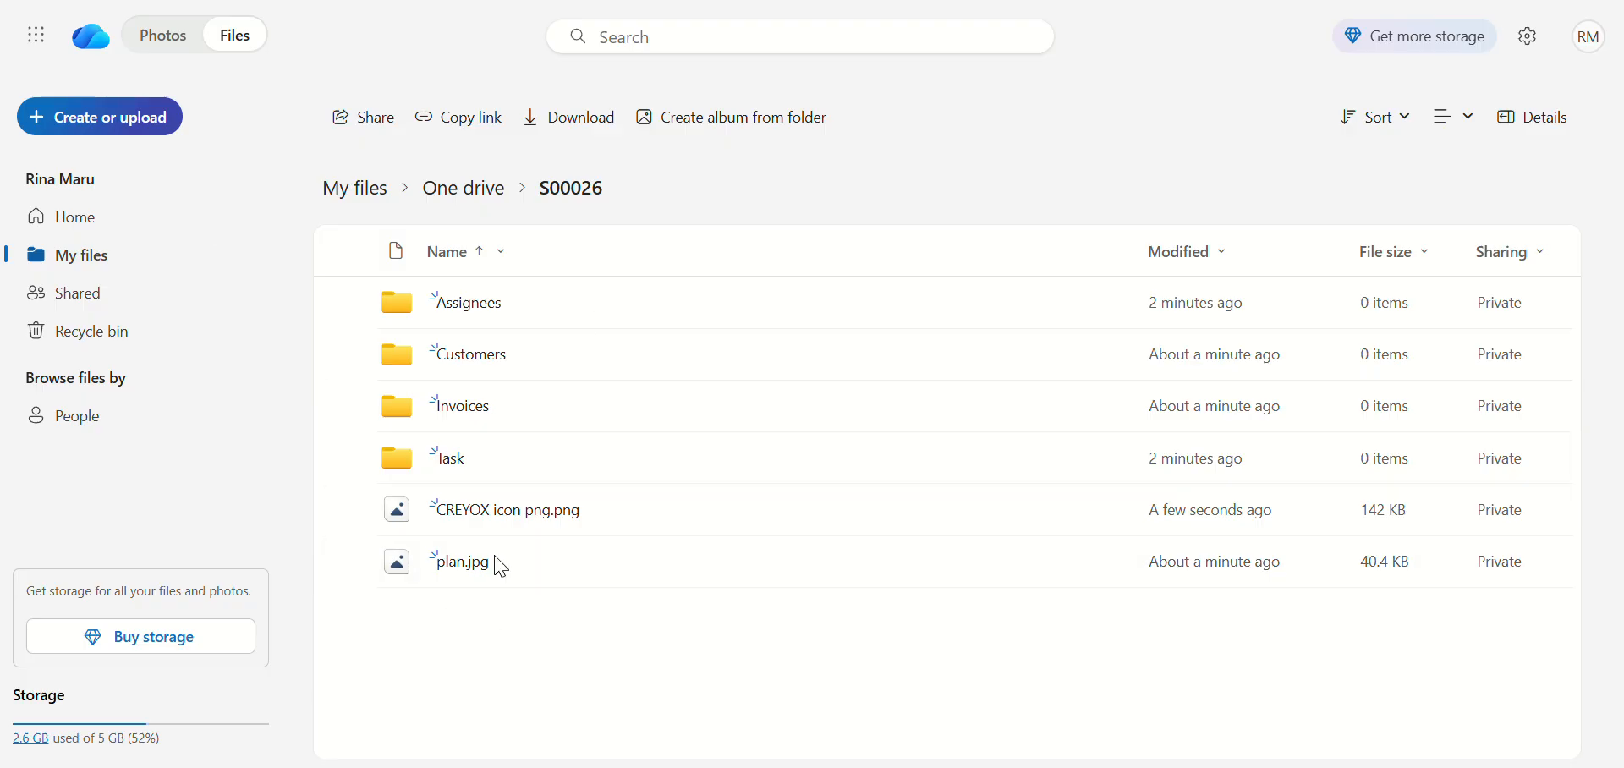
Upload banner (5).png from the computer into the S00026 folder in OneDrive
click(90, 118)
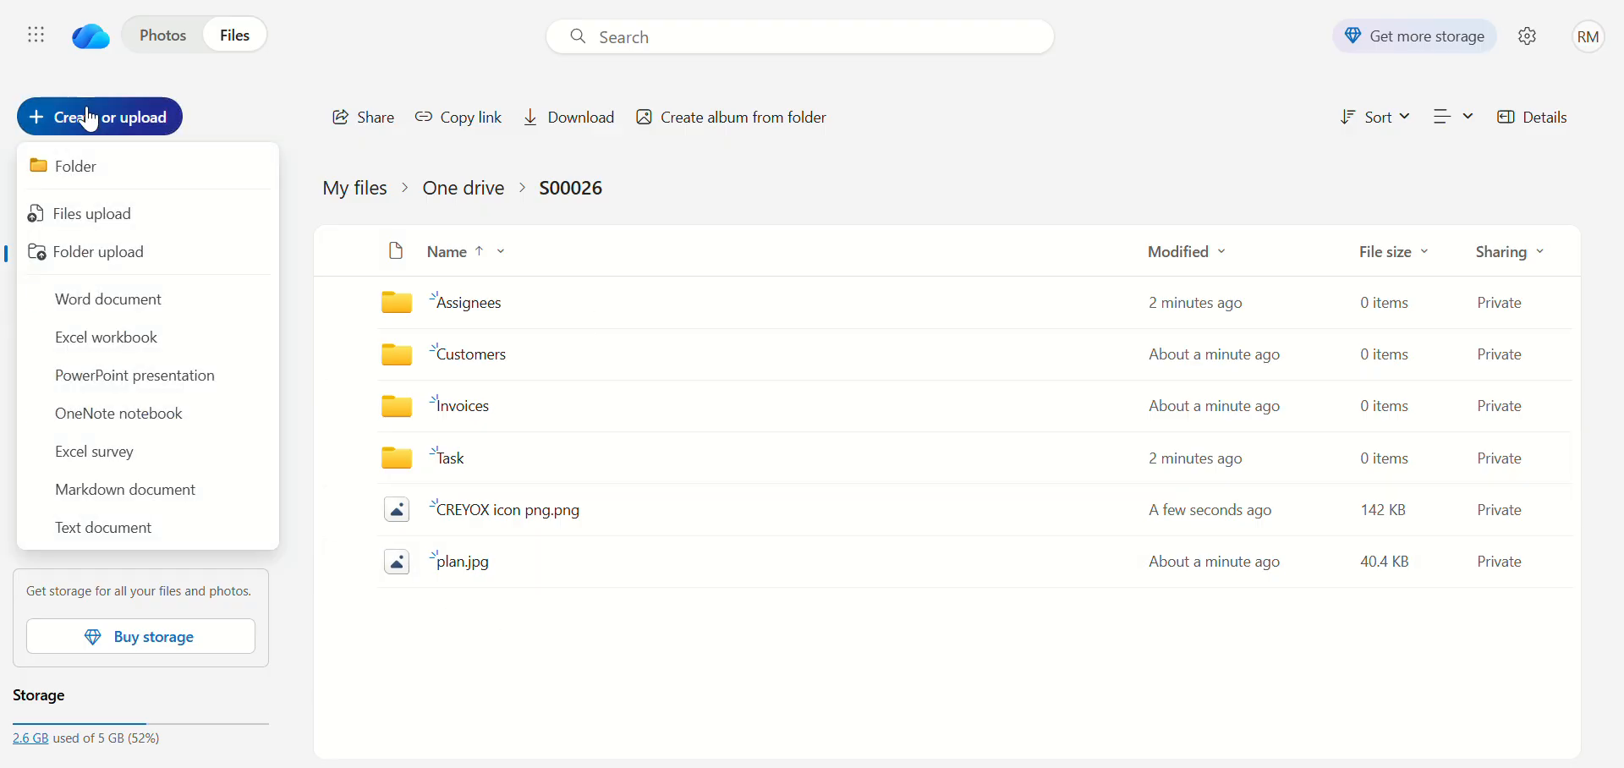
click(138, 218)
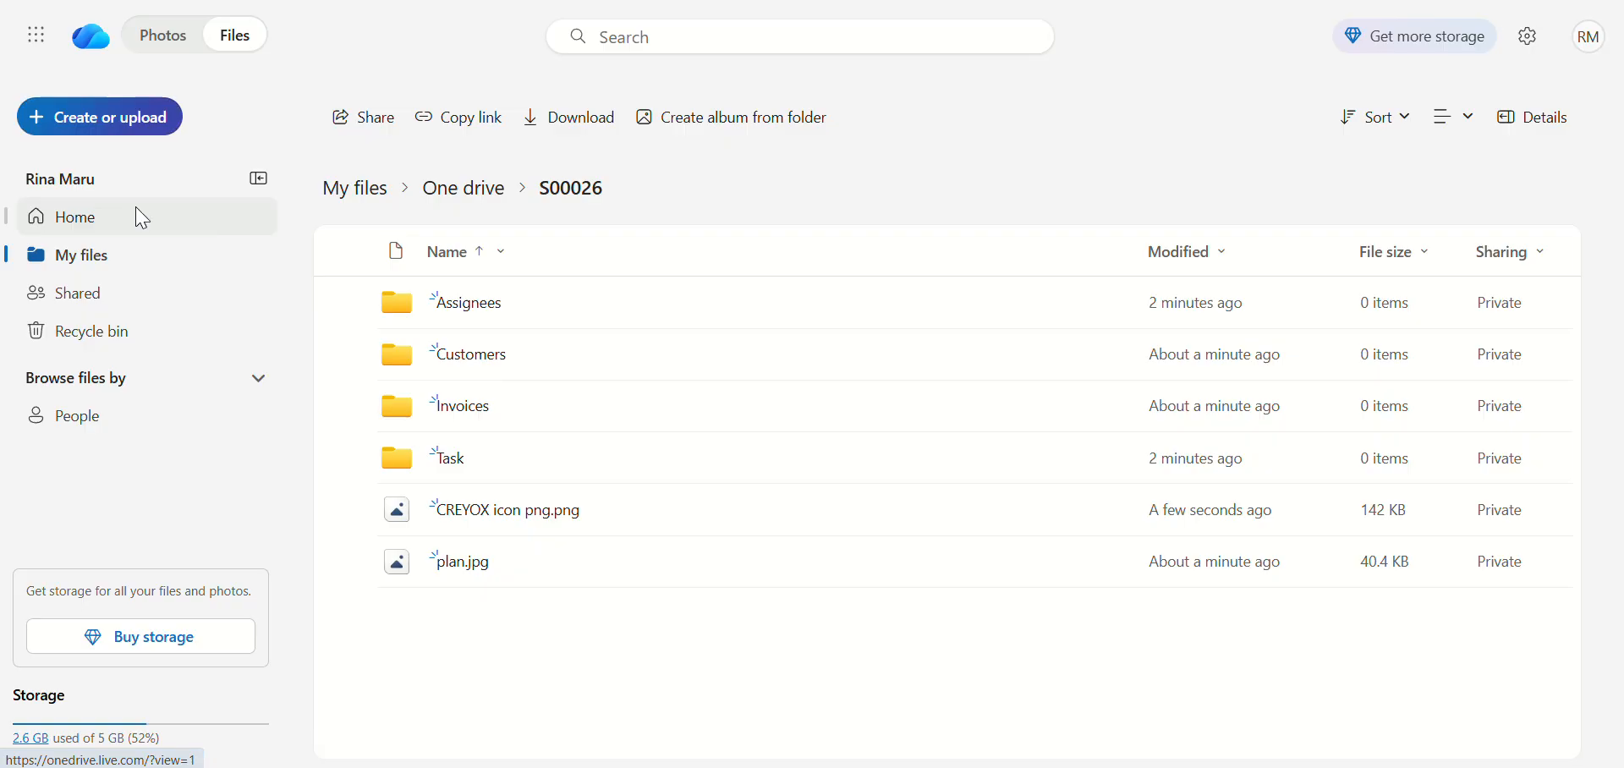
scroll(425, 287, down, 2)
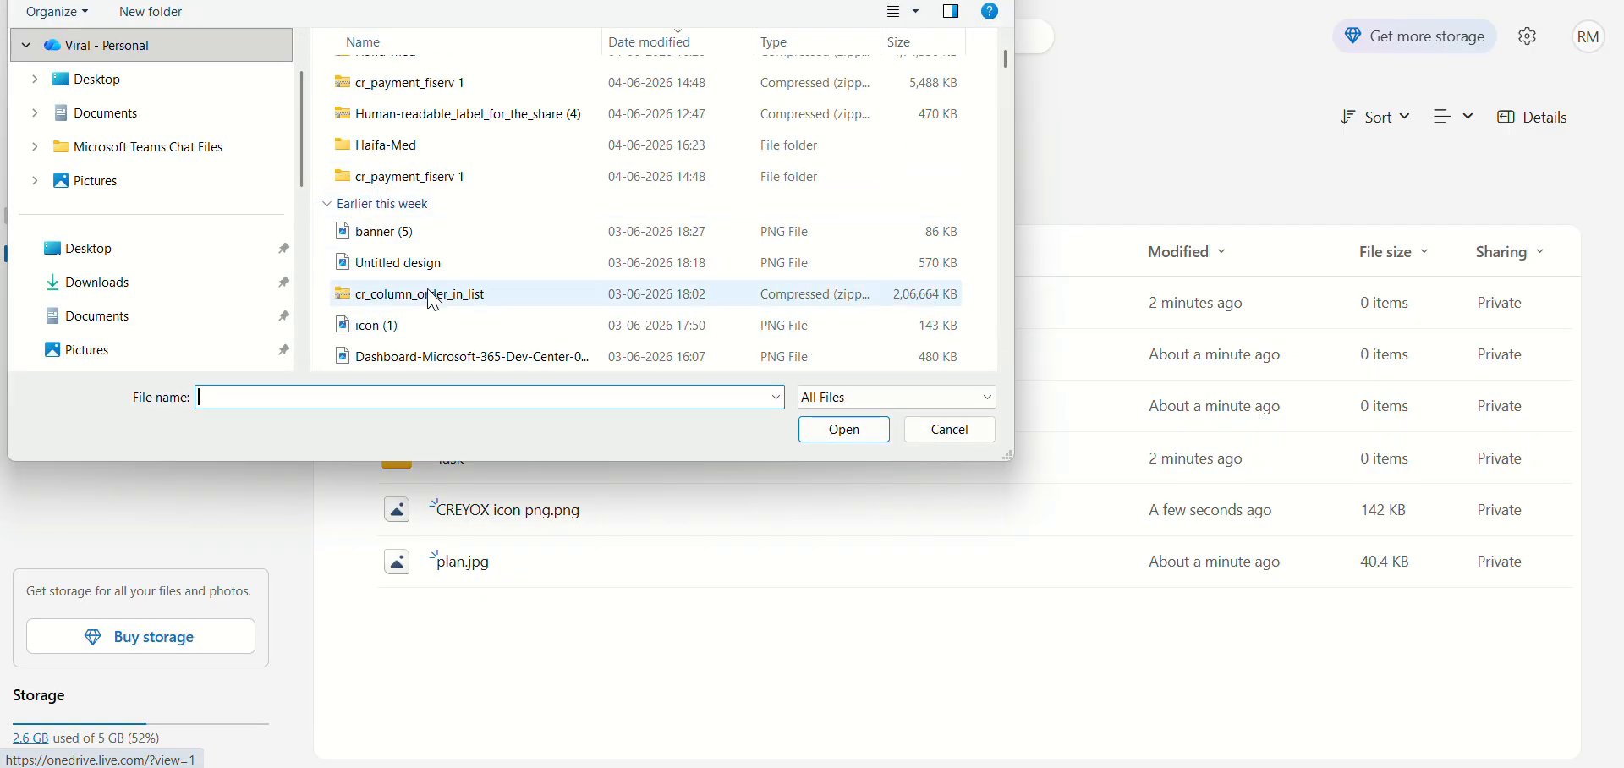
double_click(415, 233)
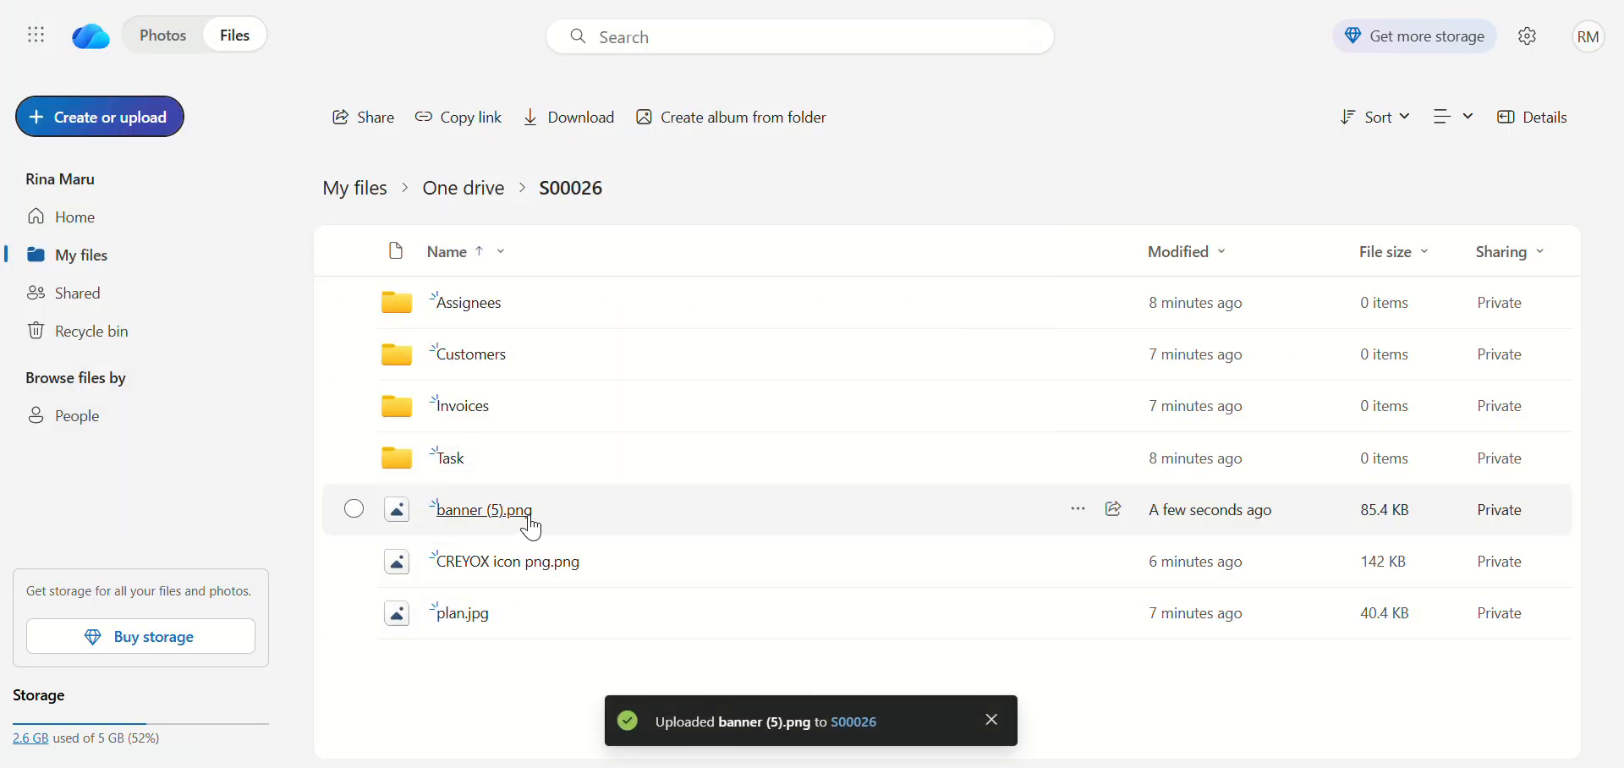
Switch to Odoo and manually run the scheduled action Cloud Storage: Backward Sync Poller
click(285, 0)
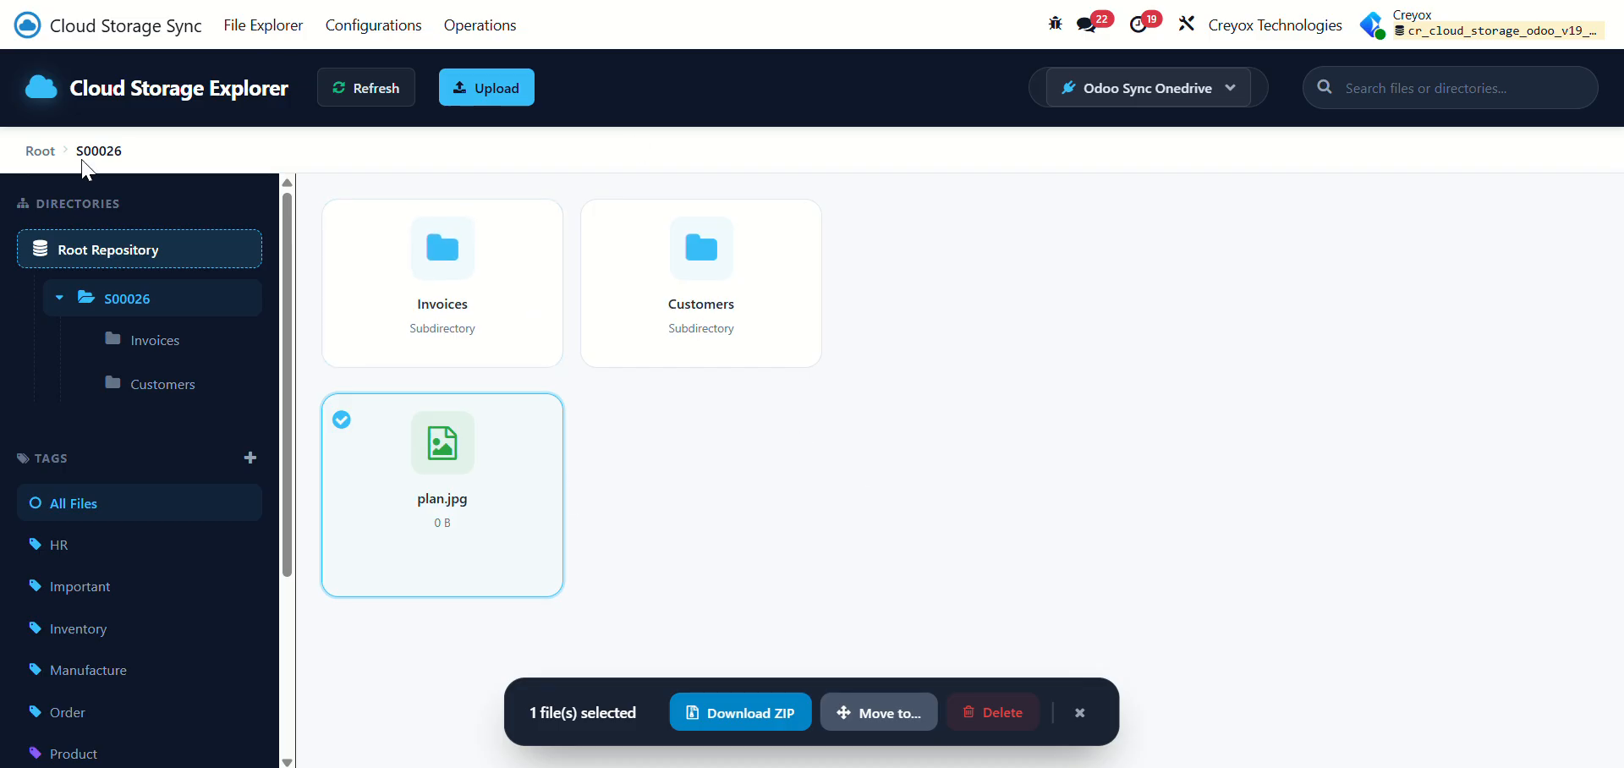
click(125, 34)
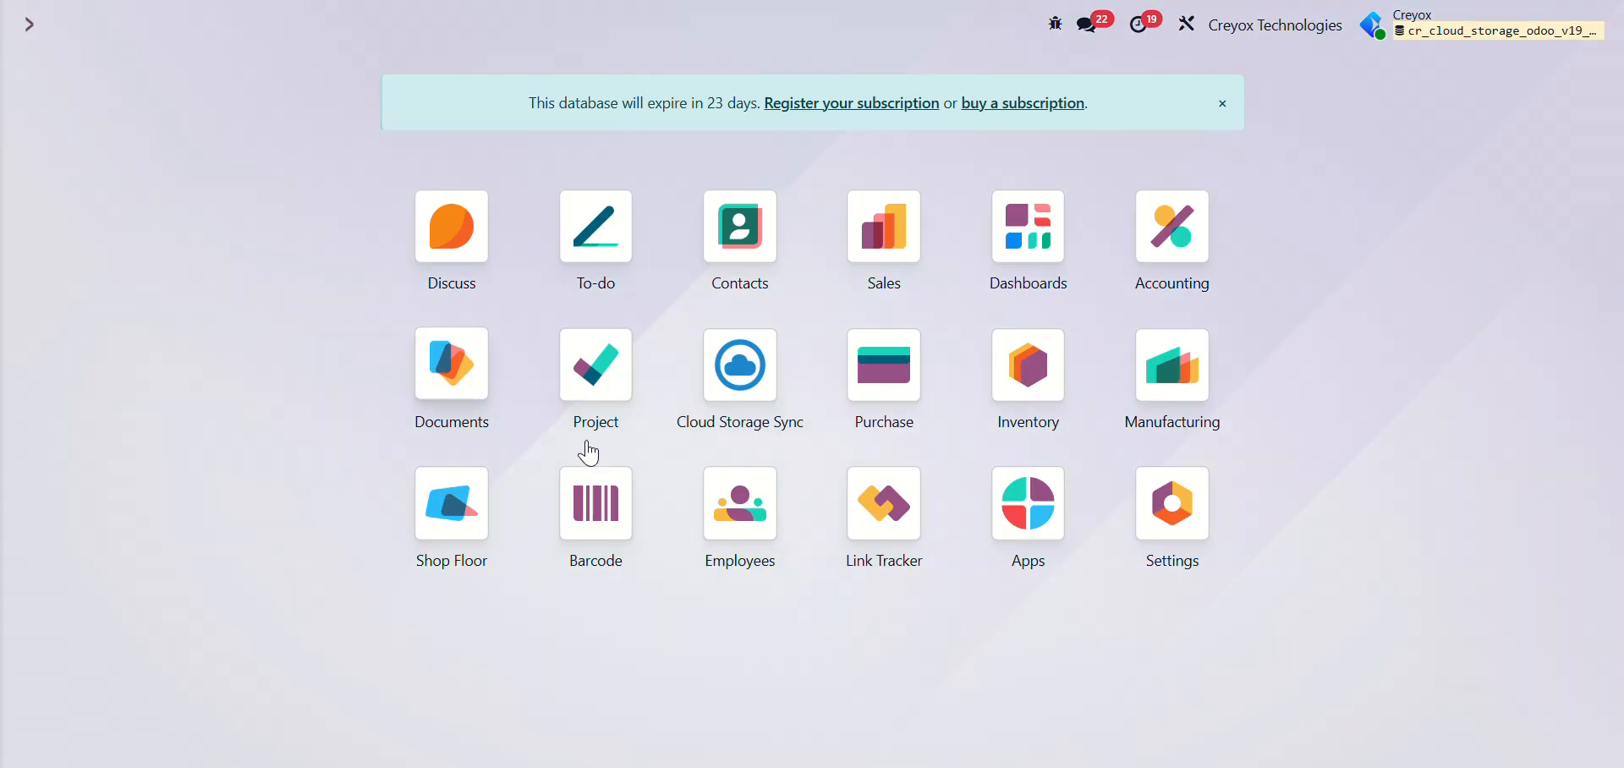
text(sch)
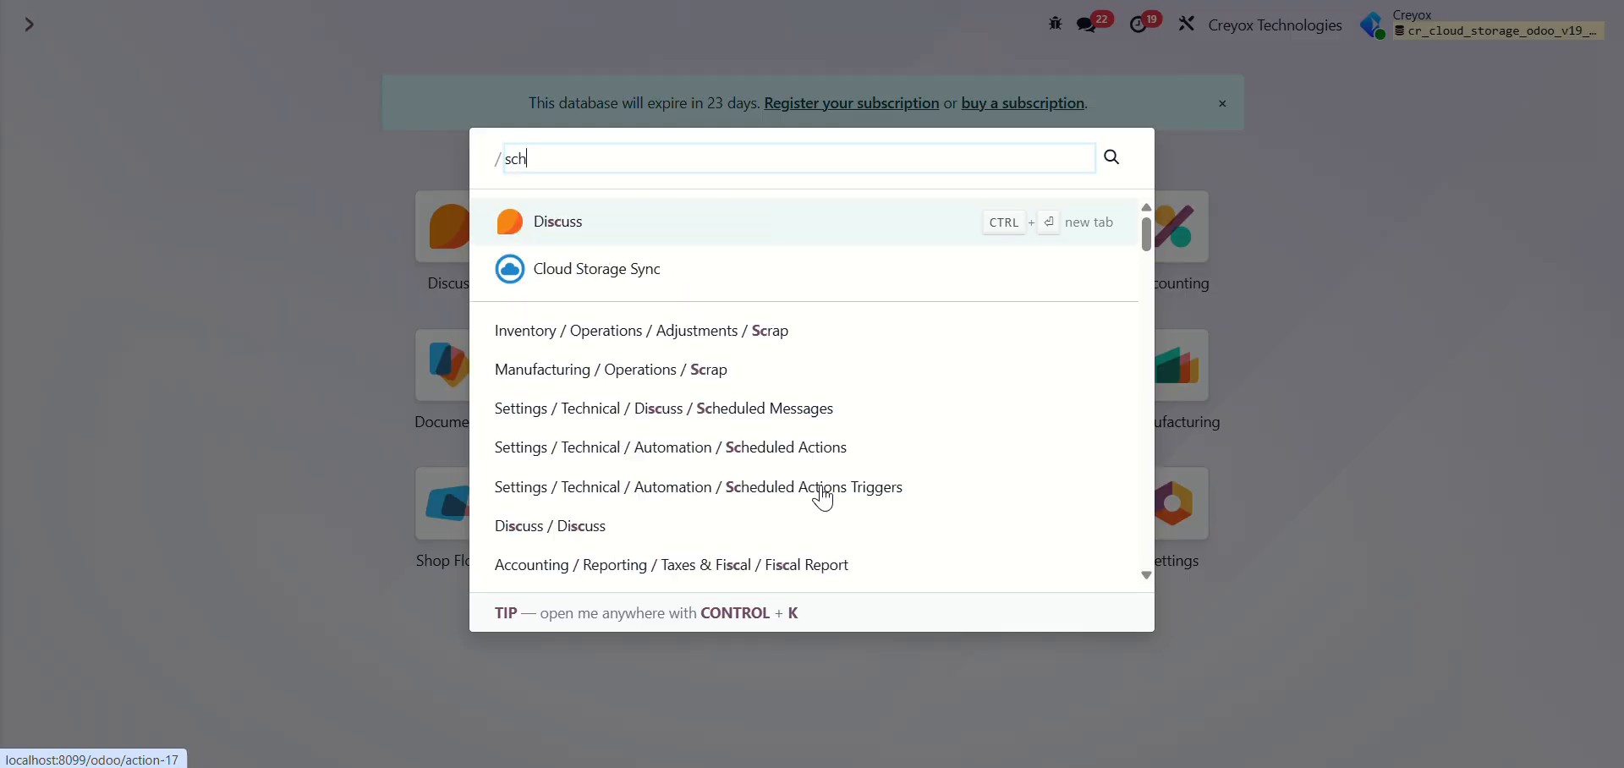
click(764, 267)
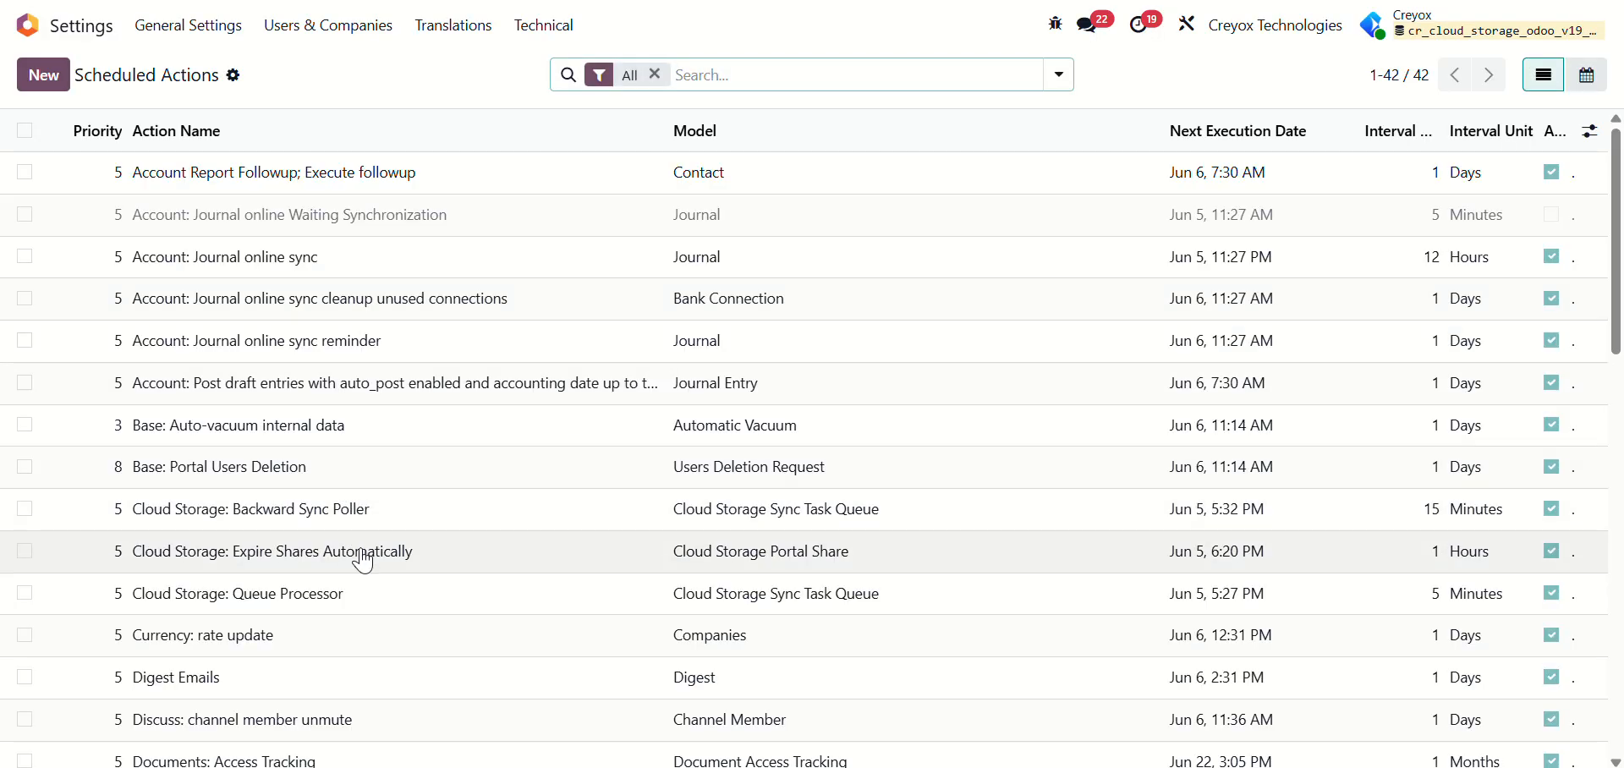
click(368, 525)
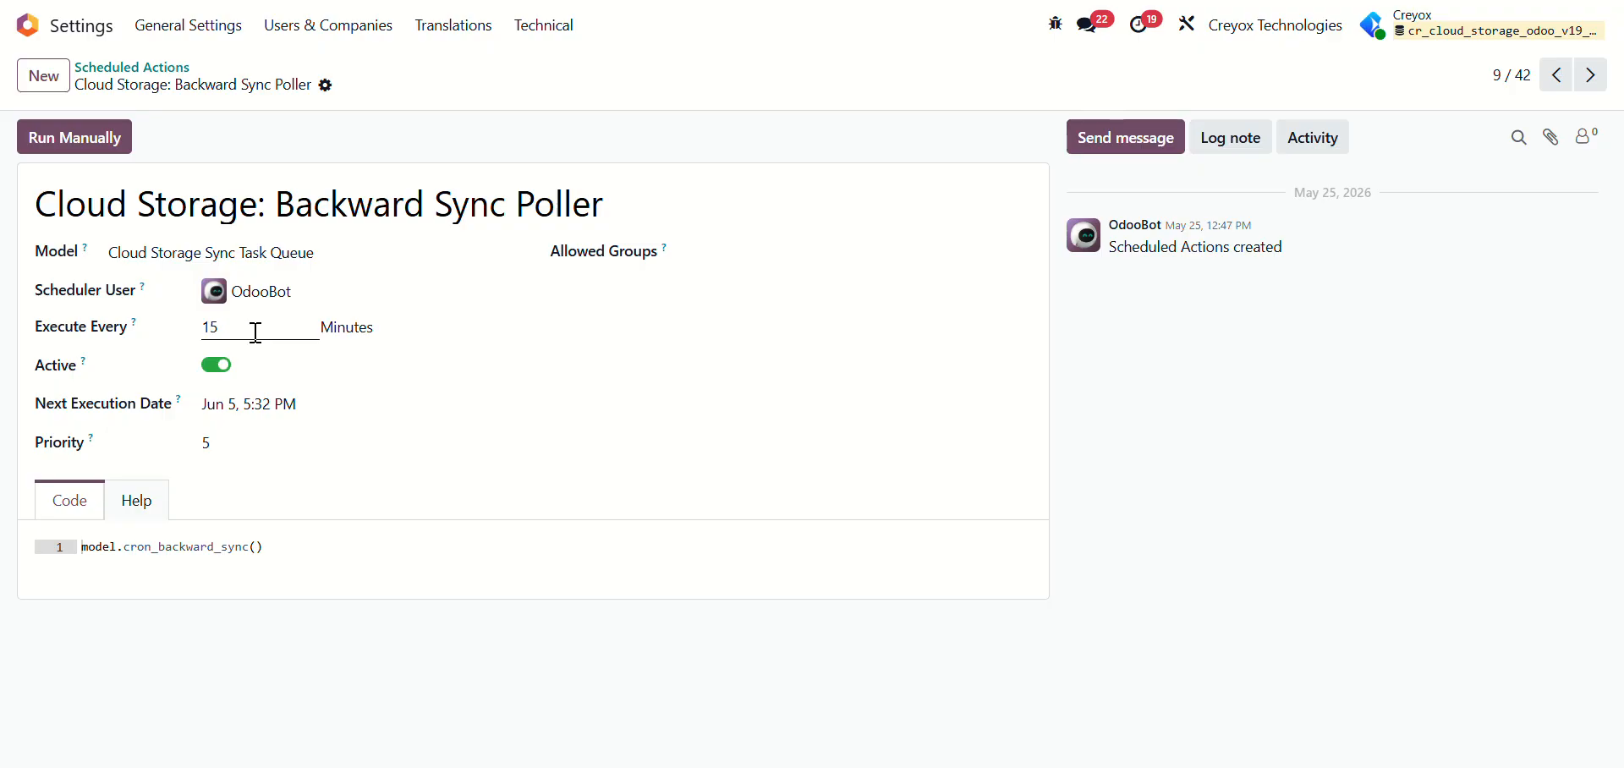
click(107, 135)
Show only the Odoo Sync Onedrive connection in the cloud file explorer and check the refreshed S00026 folder for the uploaded file
click(73, 37)
click(758, 370)
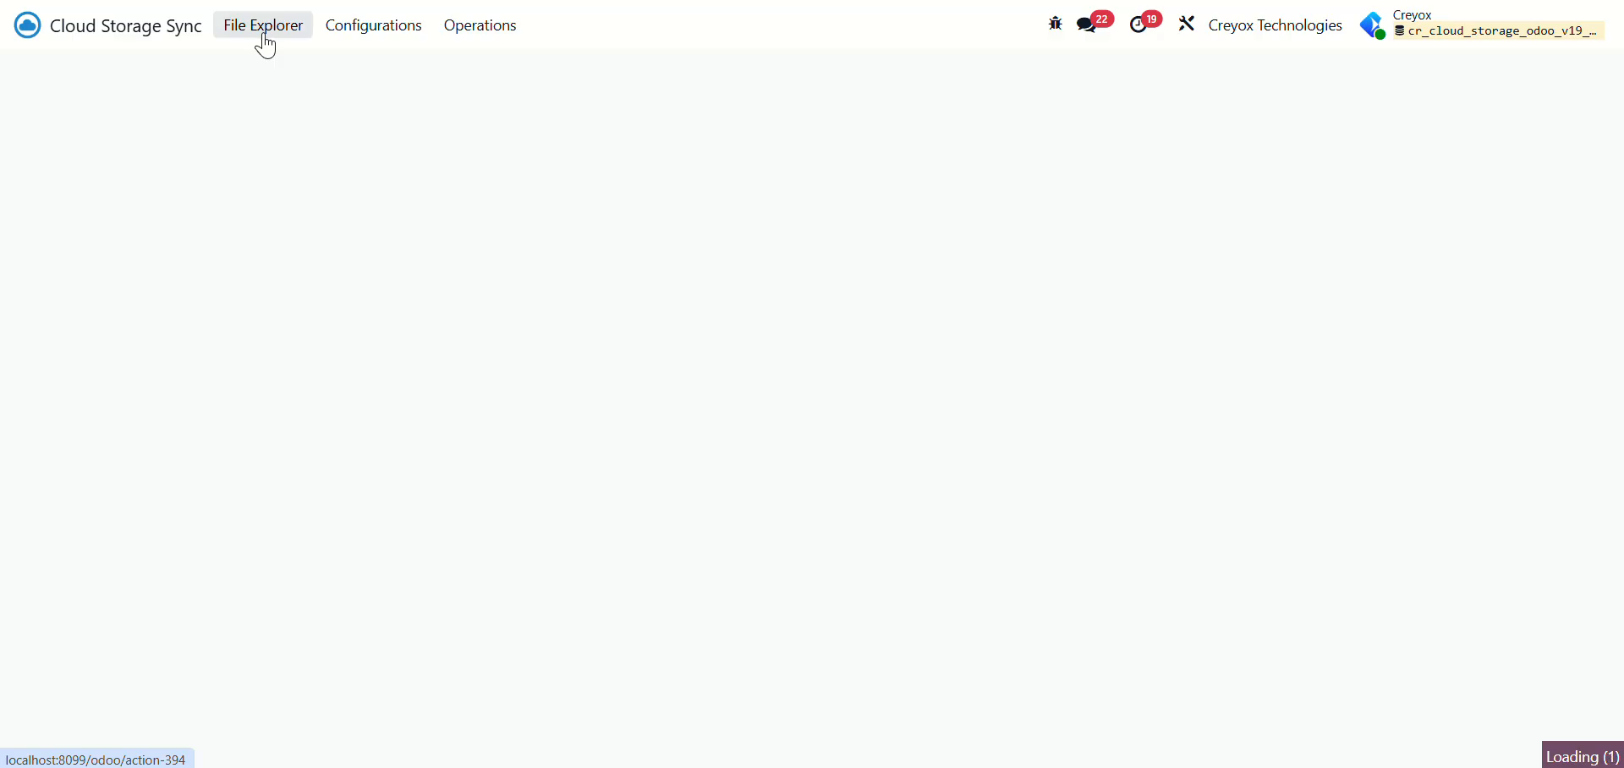
click(1152, 95)
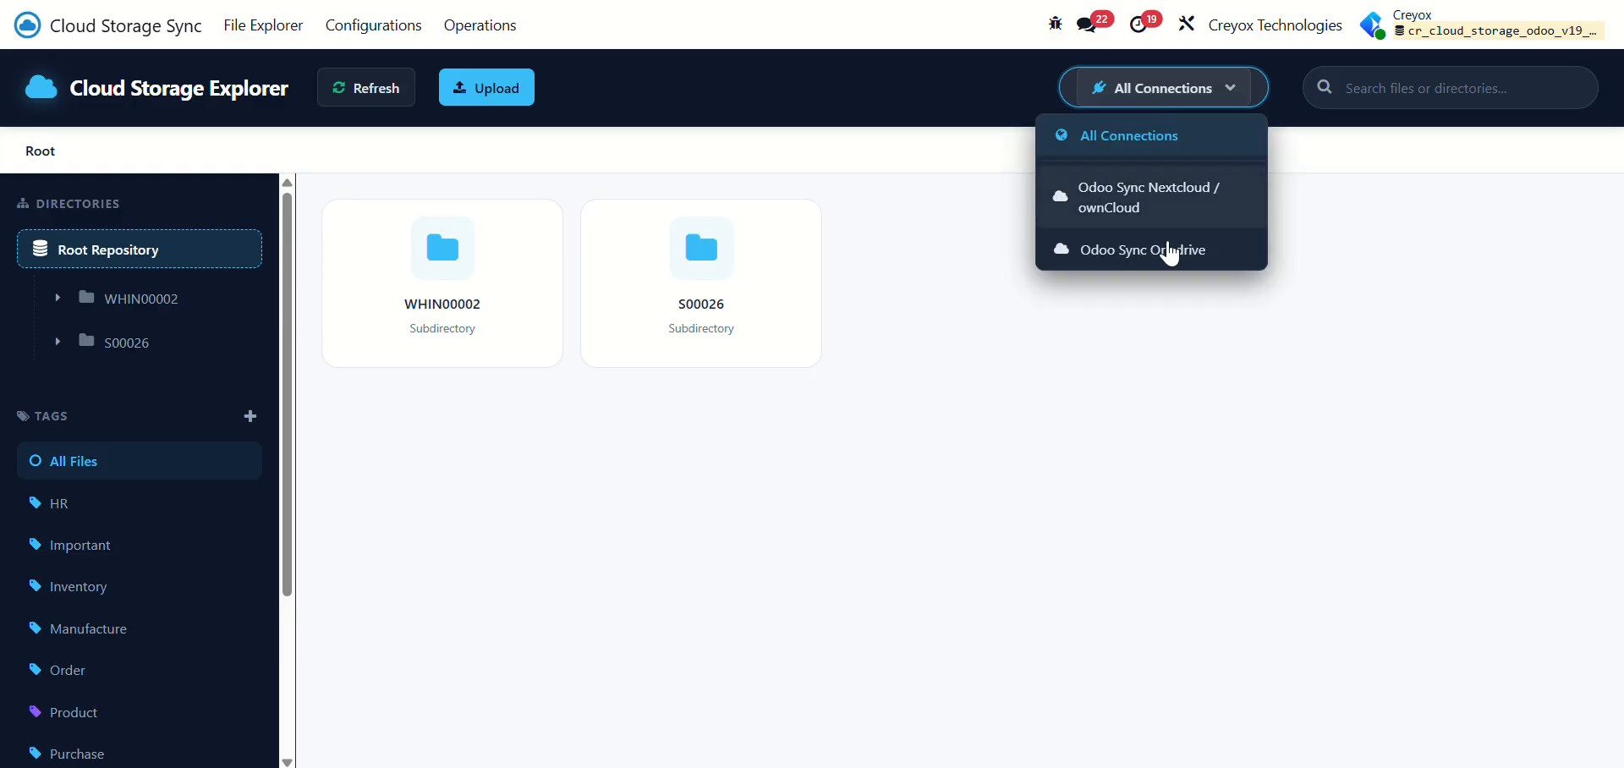
click(1169, 250)
click(174, 306)
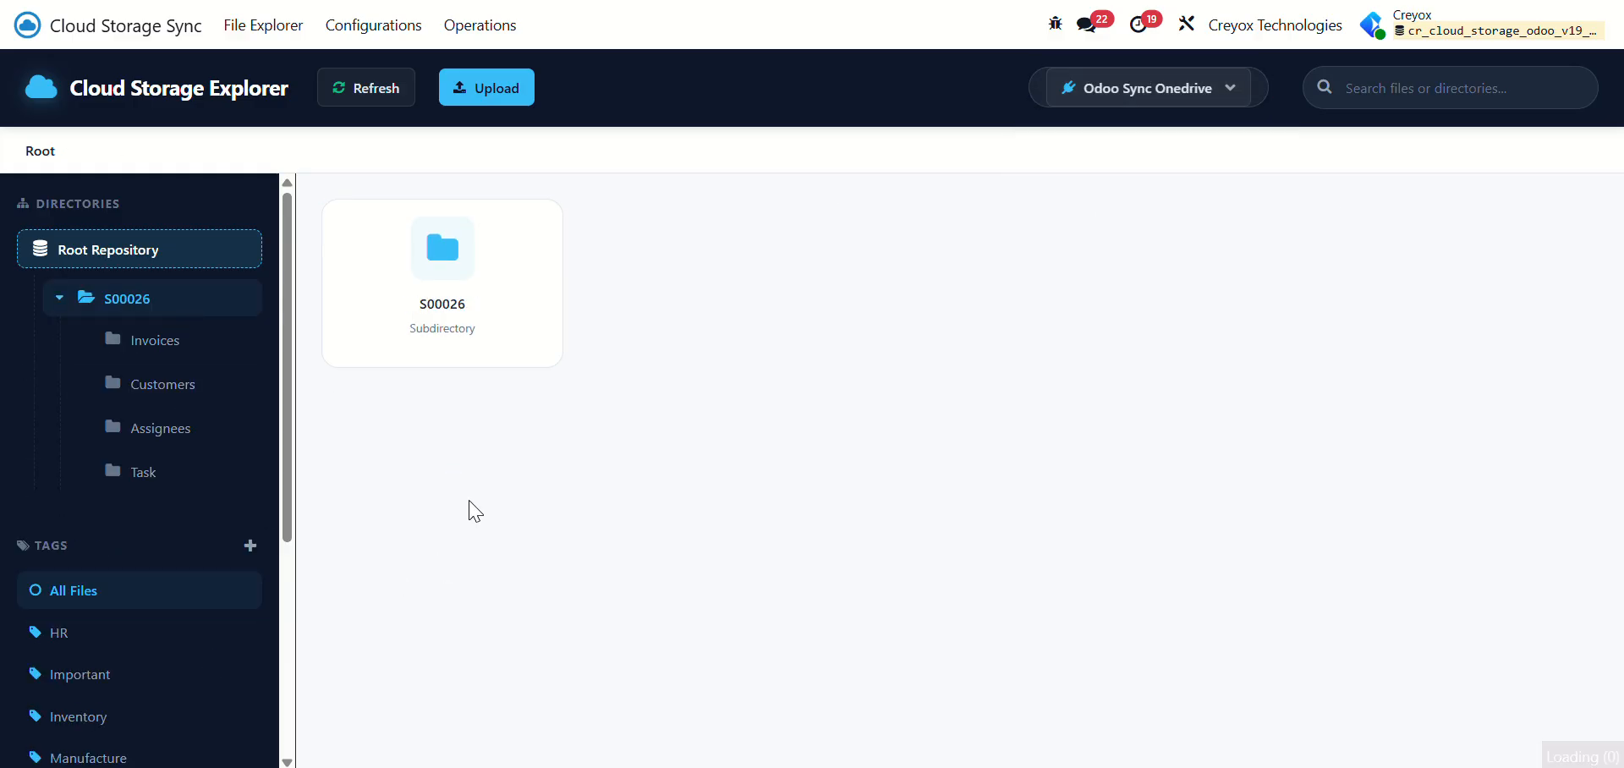
click(140, 302)
click(139, 303)
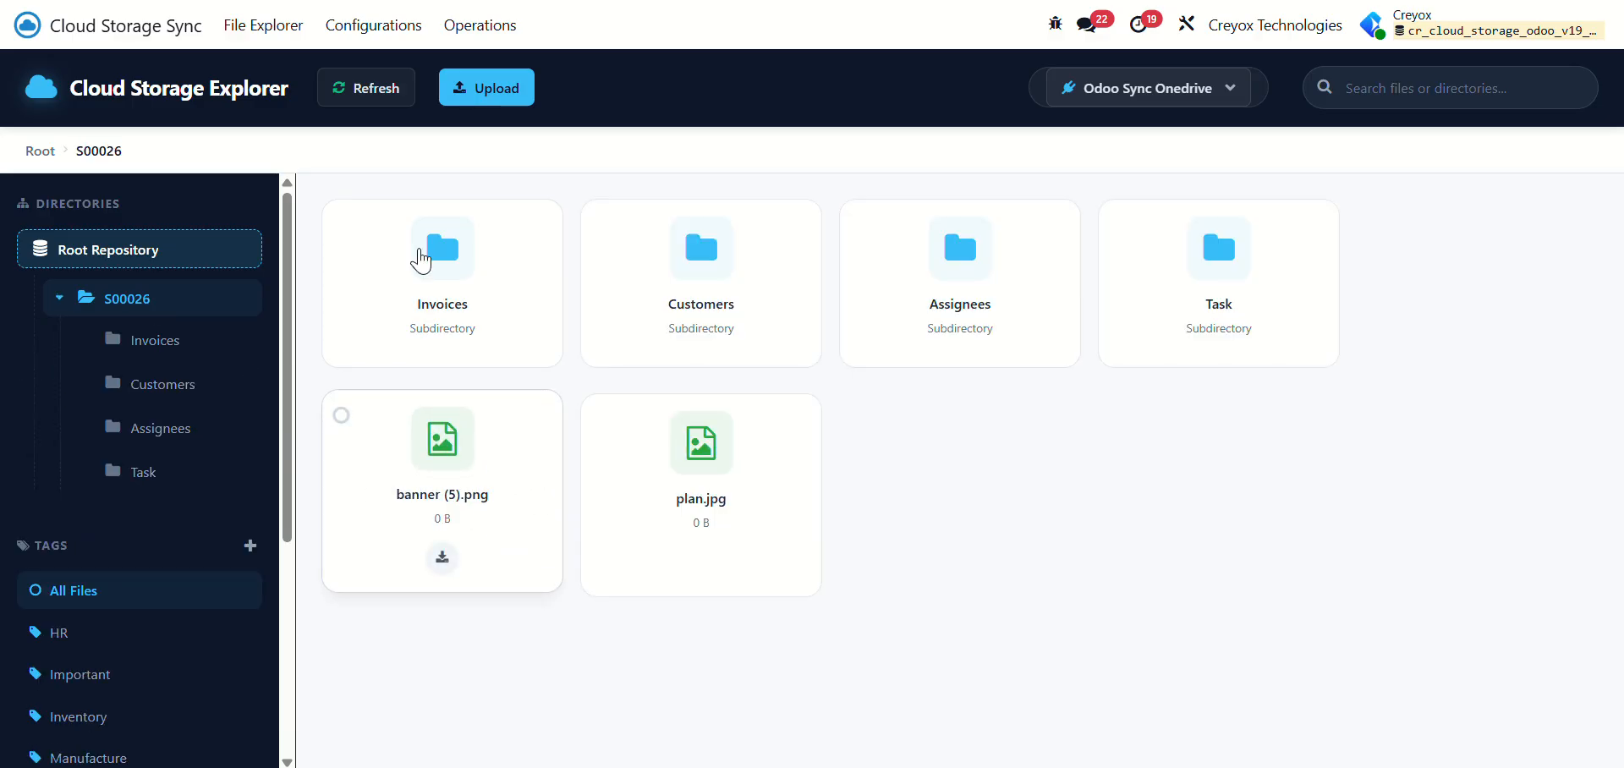
click(371, 95)
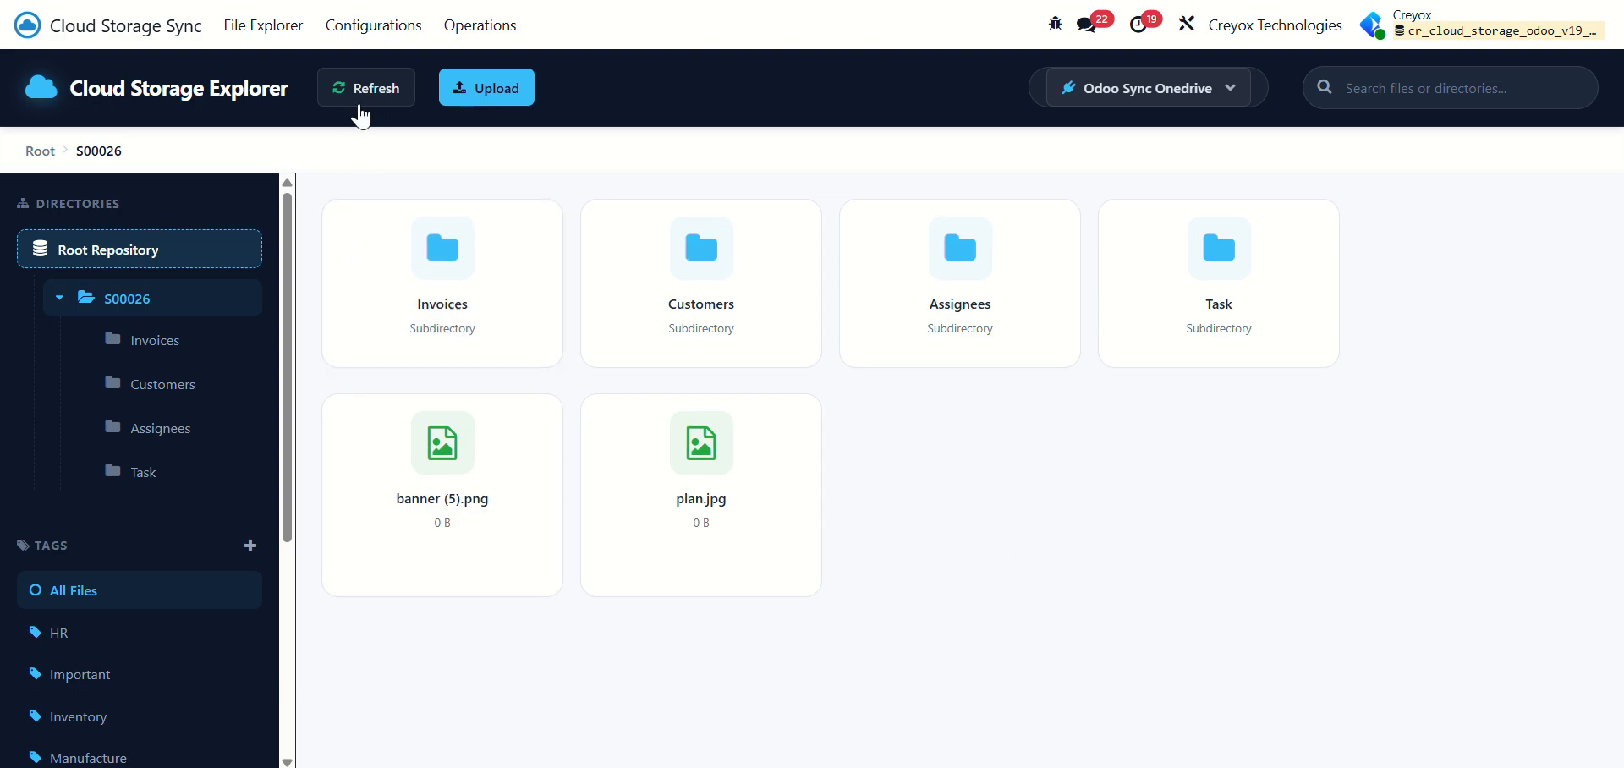
click(361, 104)
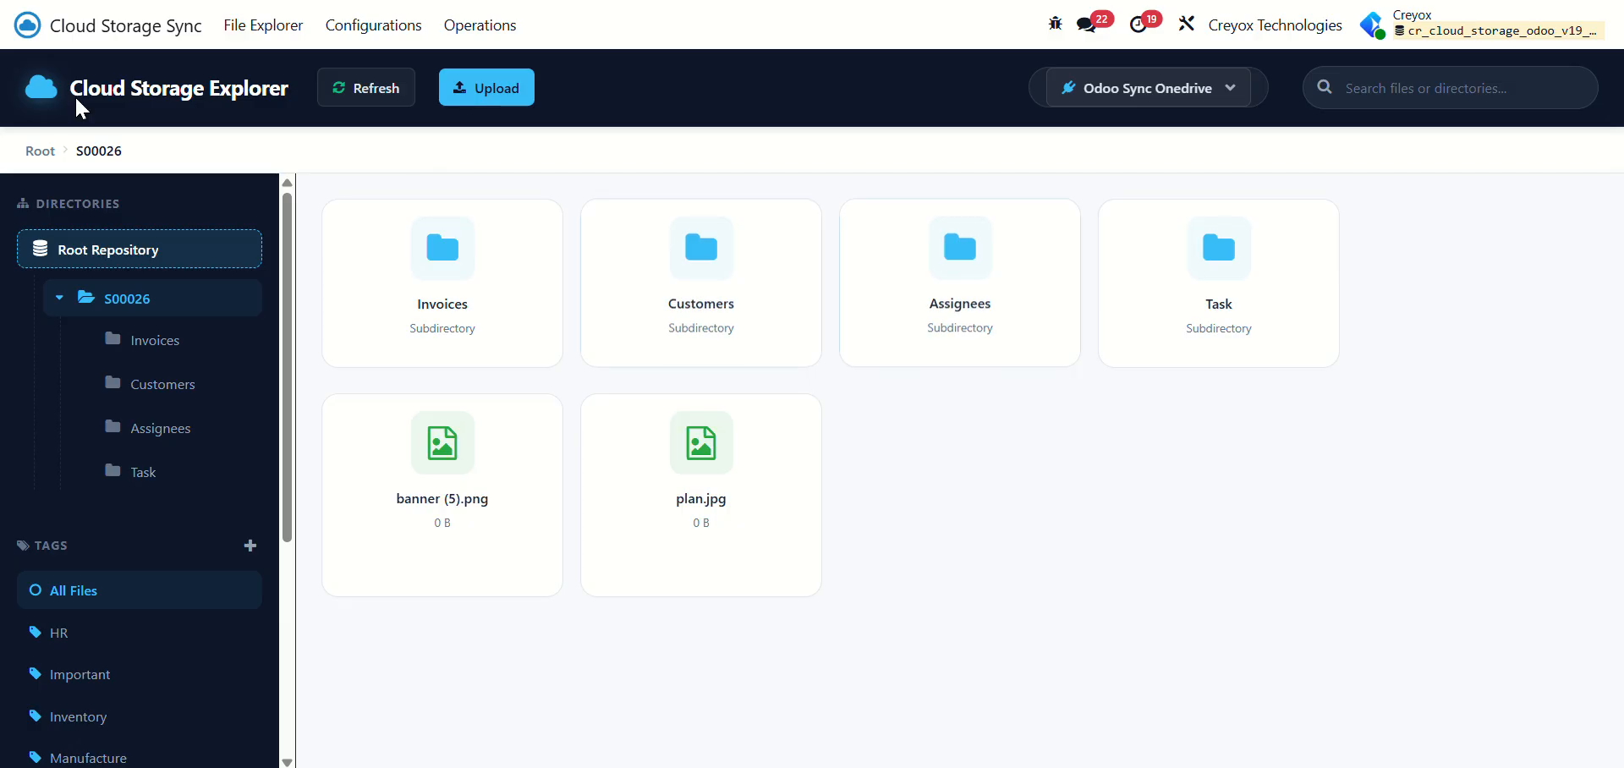
Open the Odoo Sync Onedrive cloud connection, pause its sync and resume it
click(363, 28)
click(358, 62)
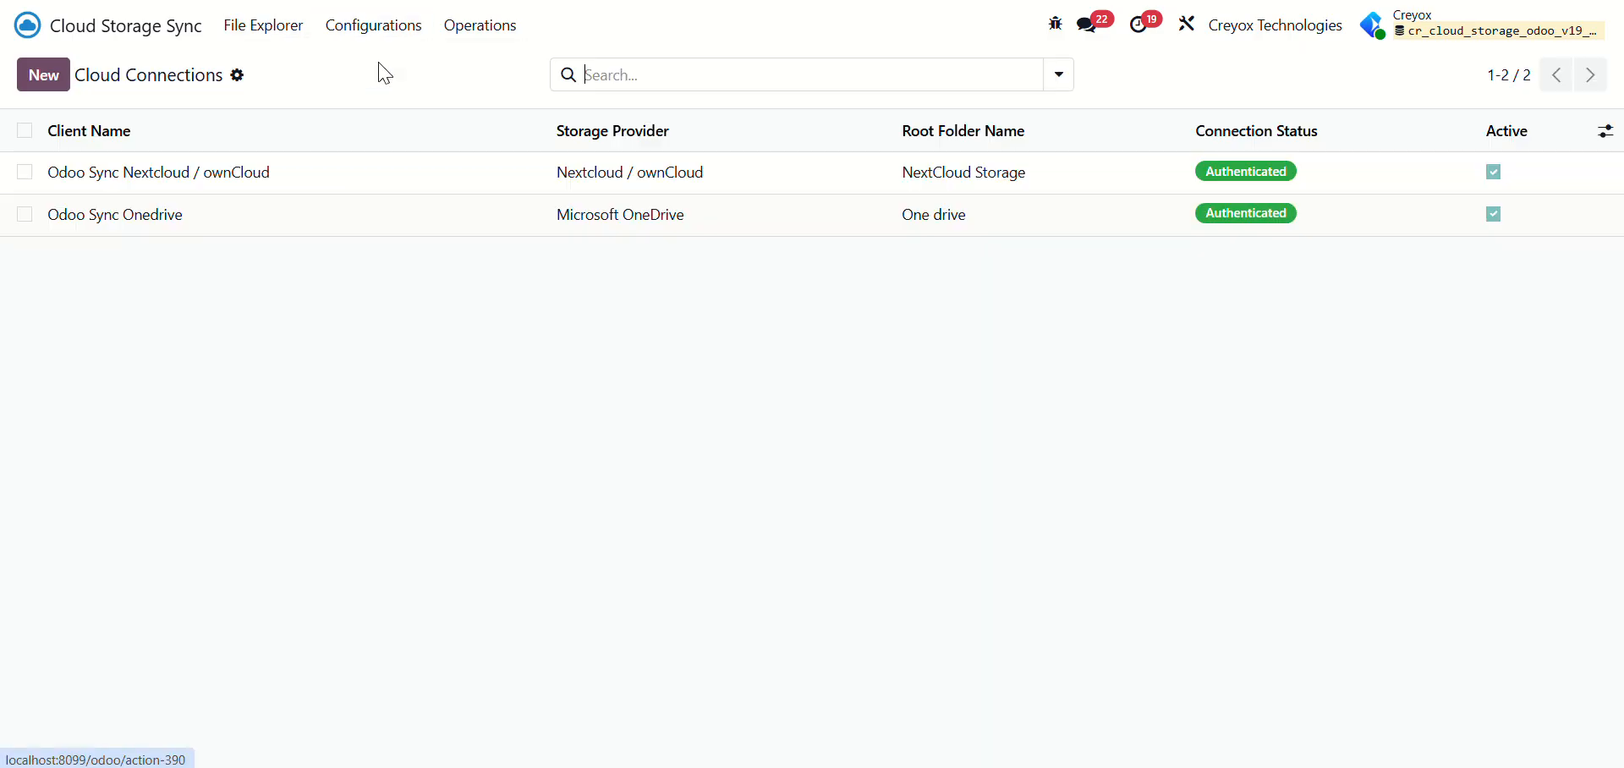
click(217, 222)
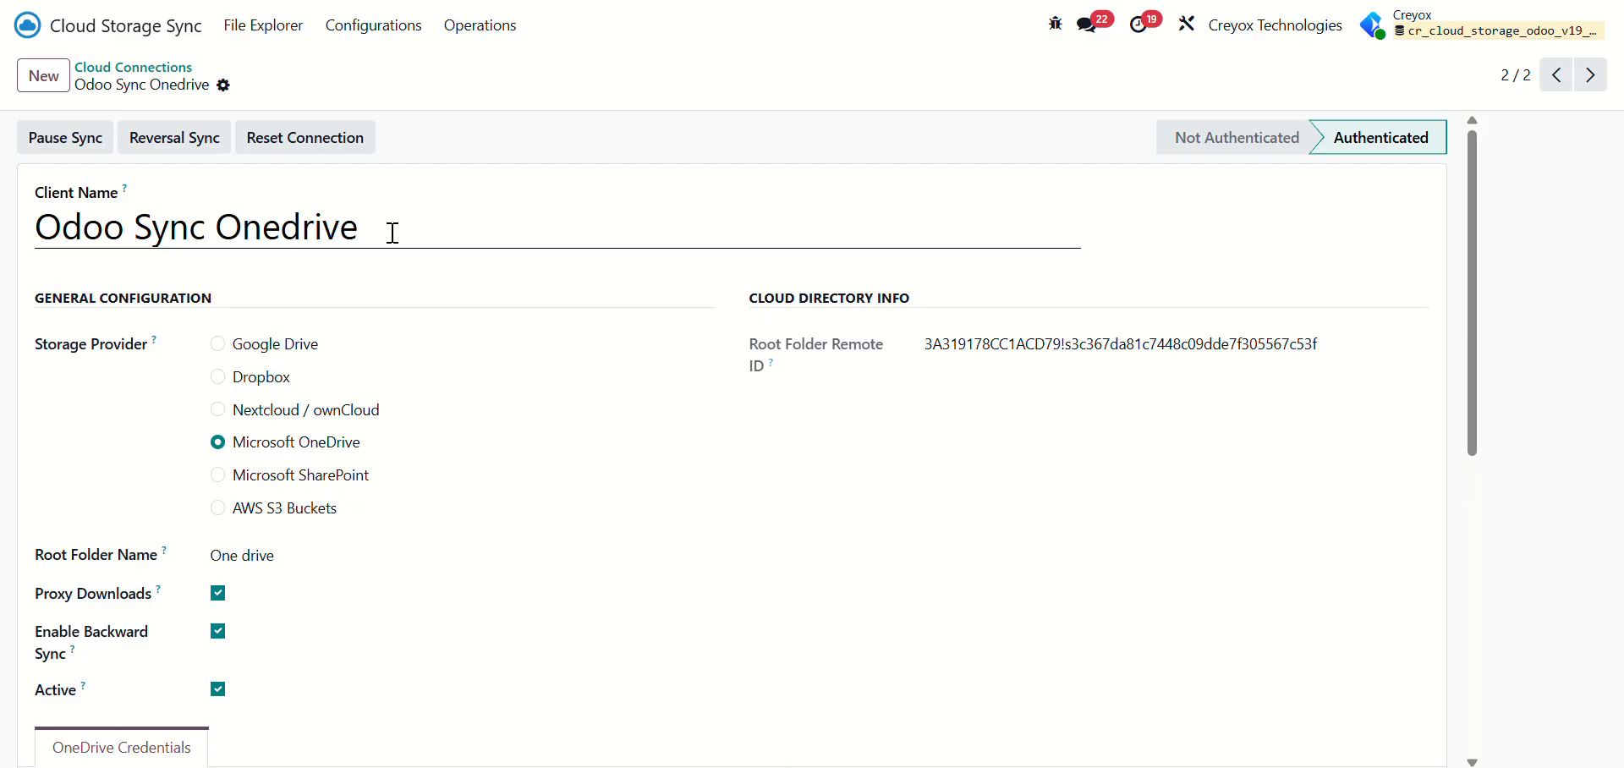
click(63, 145)
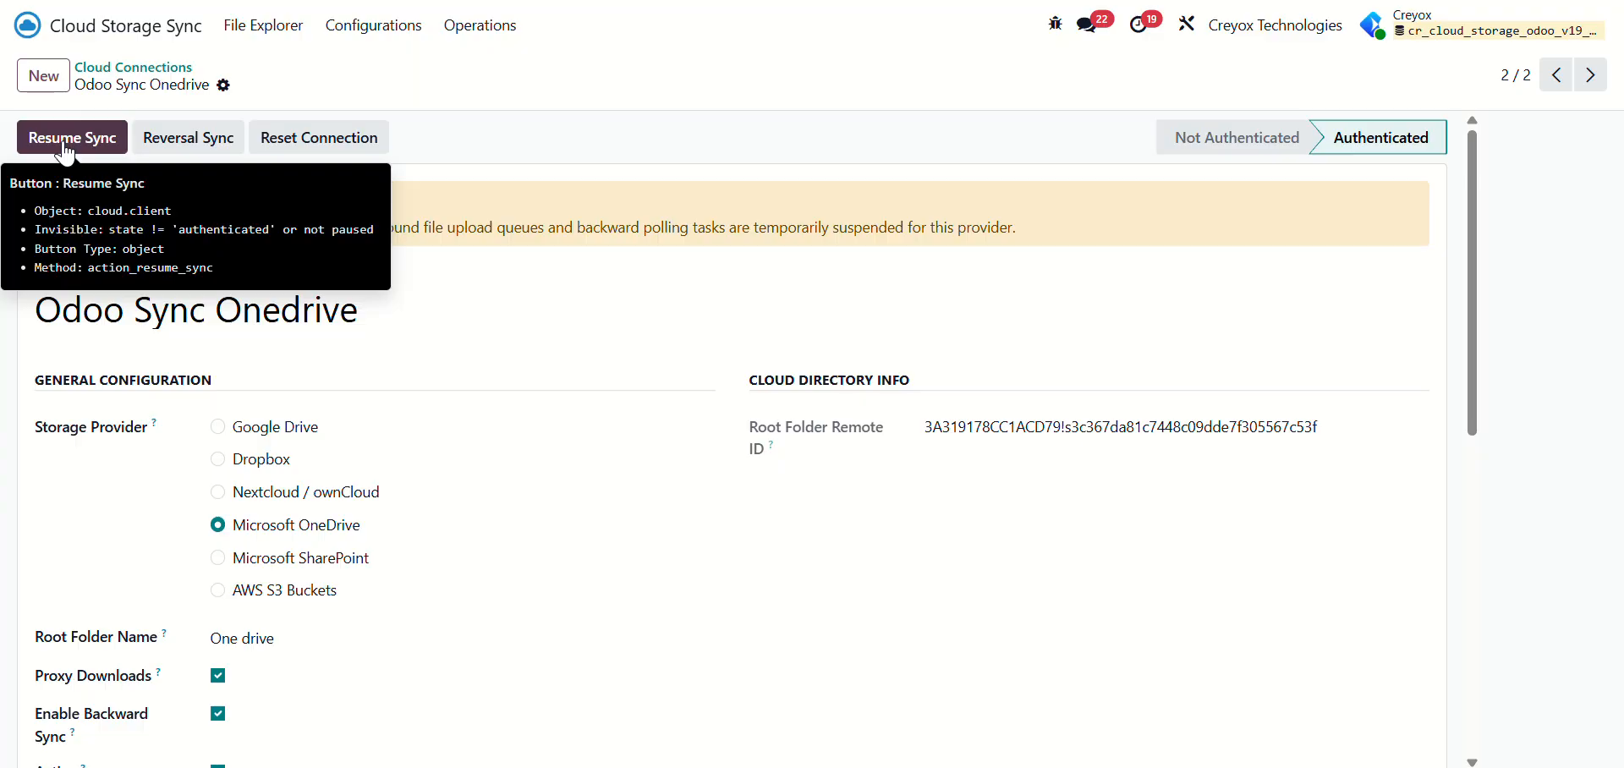
click(65, 145)
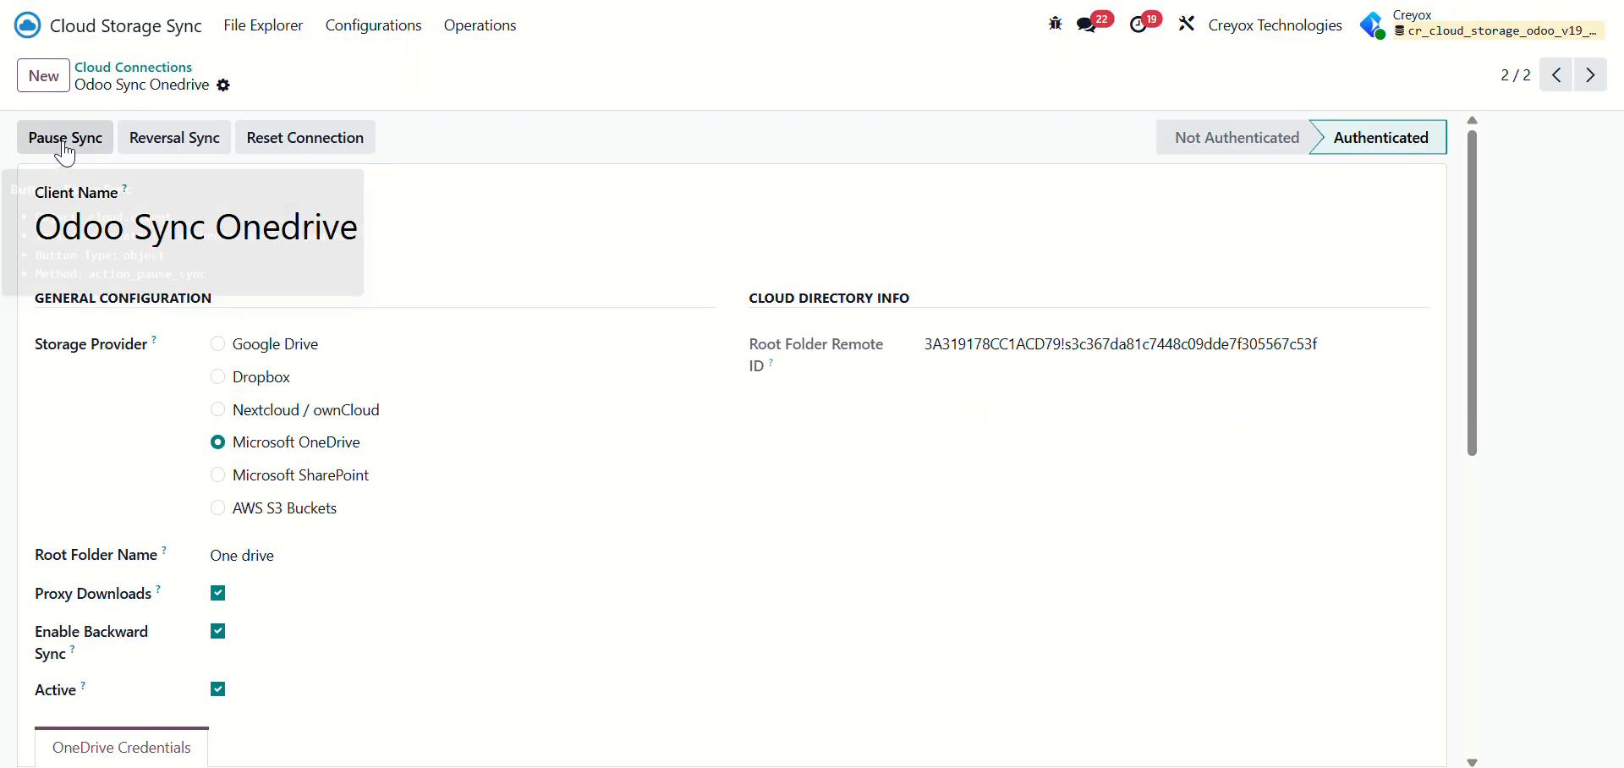
Review the Reversal Sync options for Odoo Sync Onedrive with the Sales order folder rule, and close the wizard without starting it
click(182, 134)
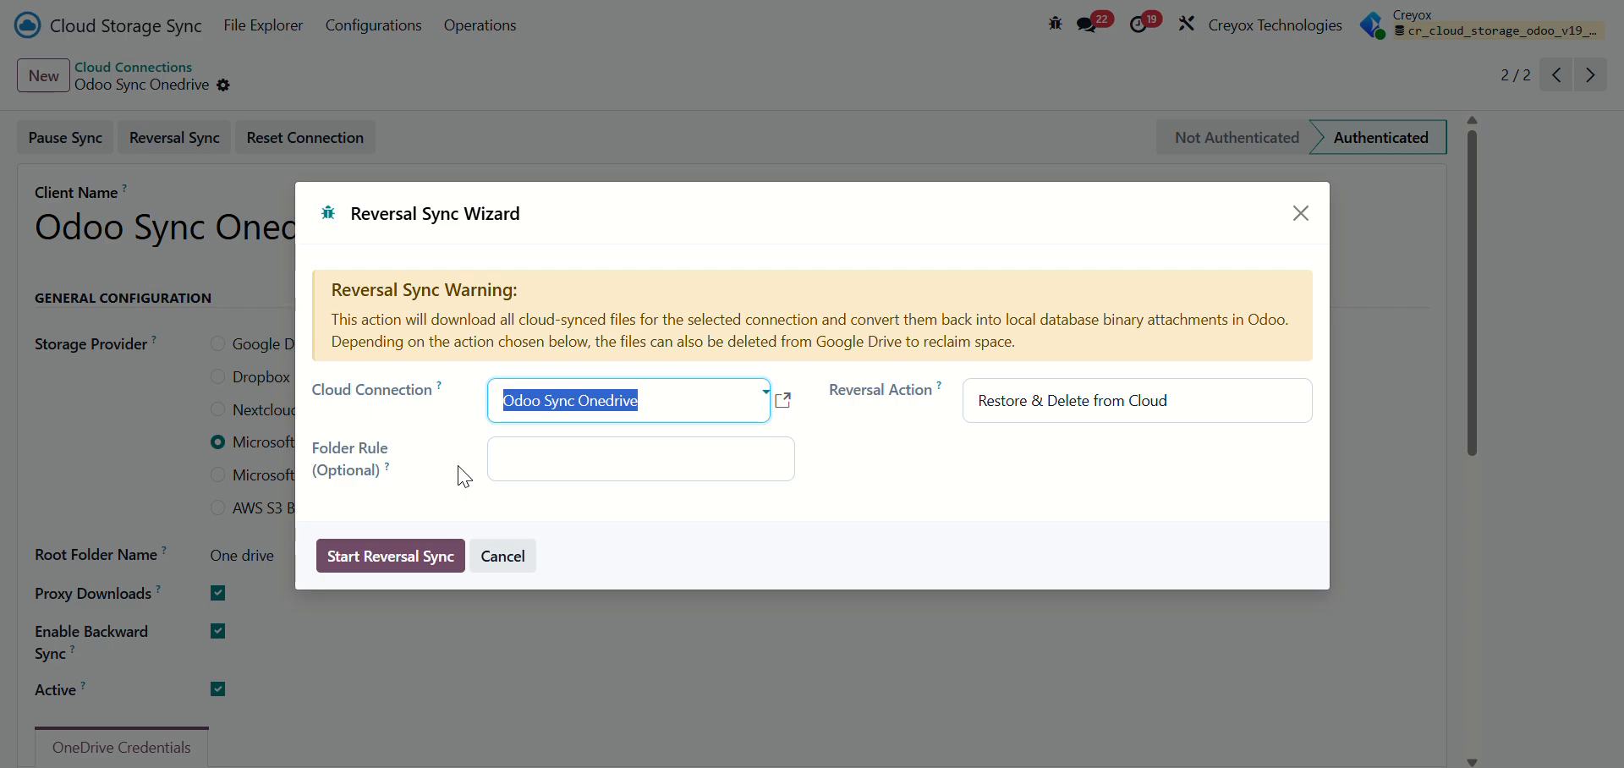
click(617, 466)
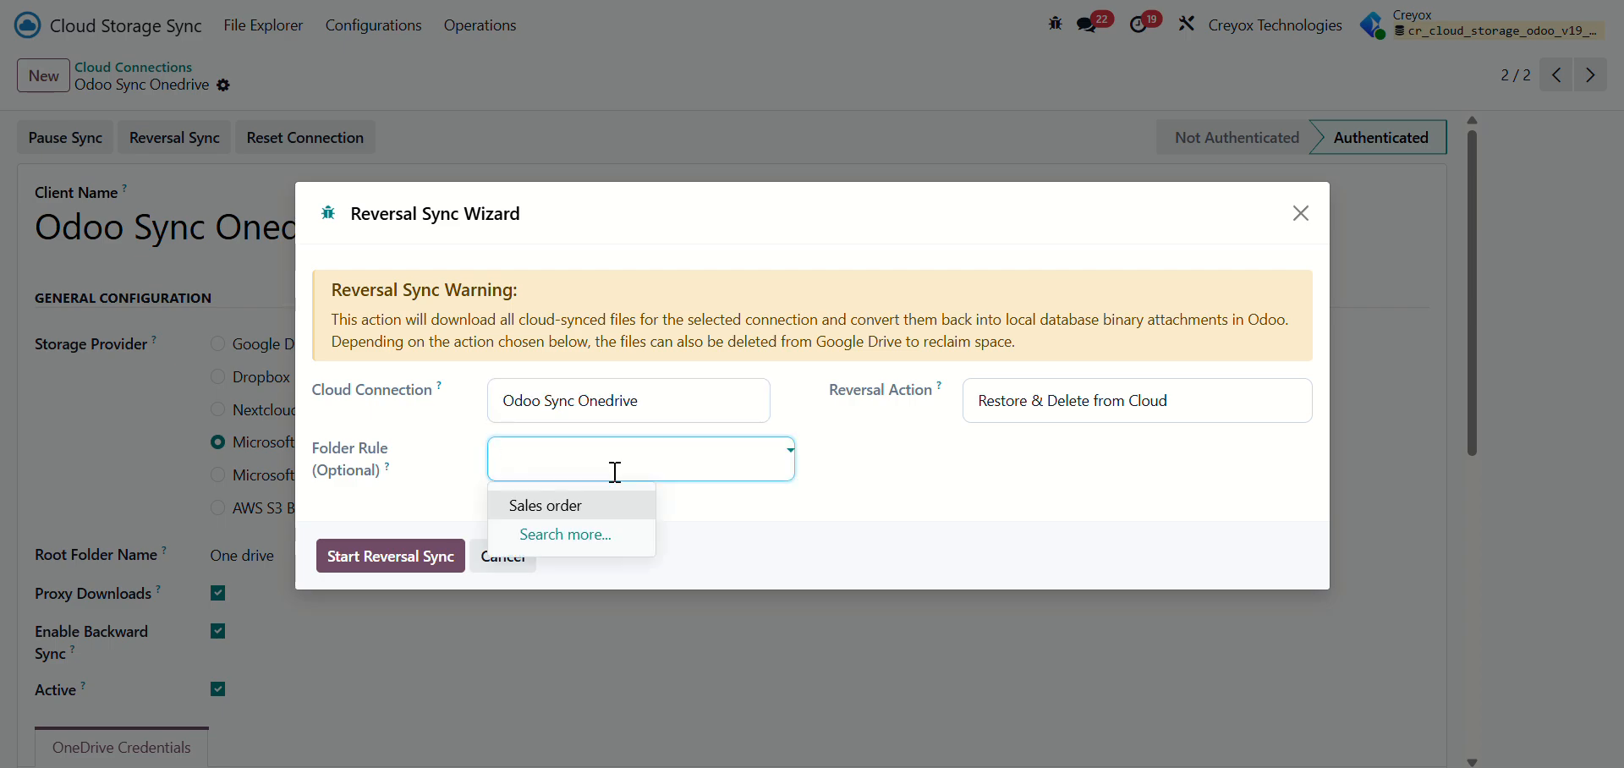
click(604, 515)
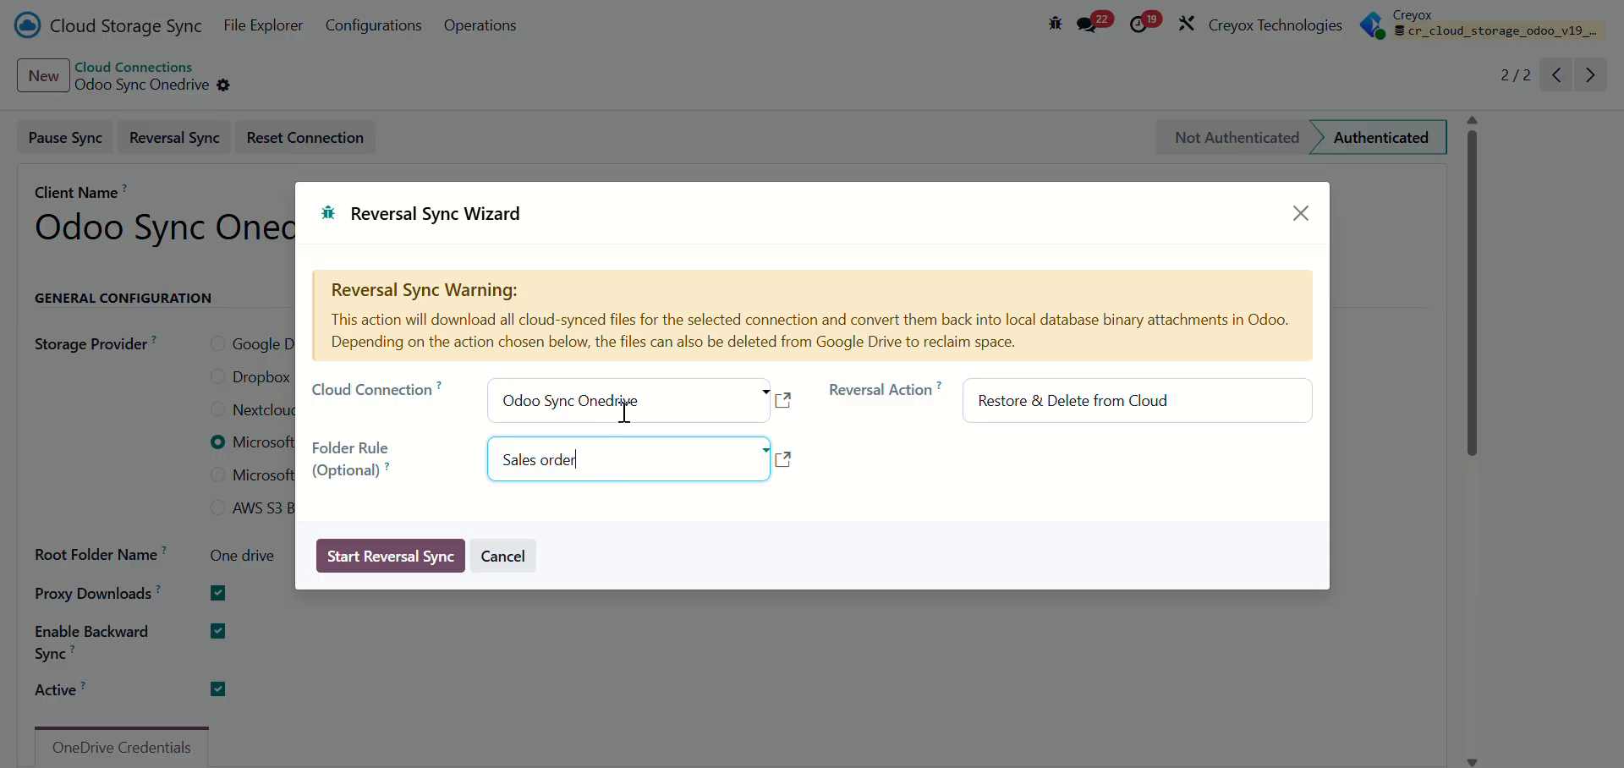
click(590, 471)
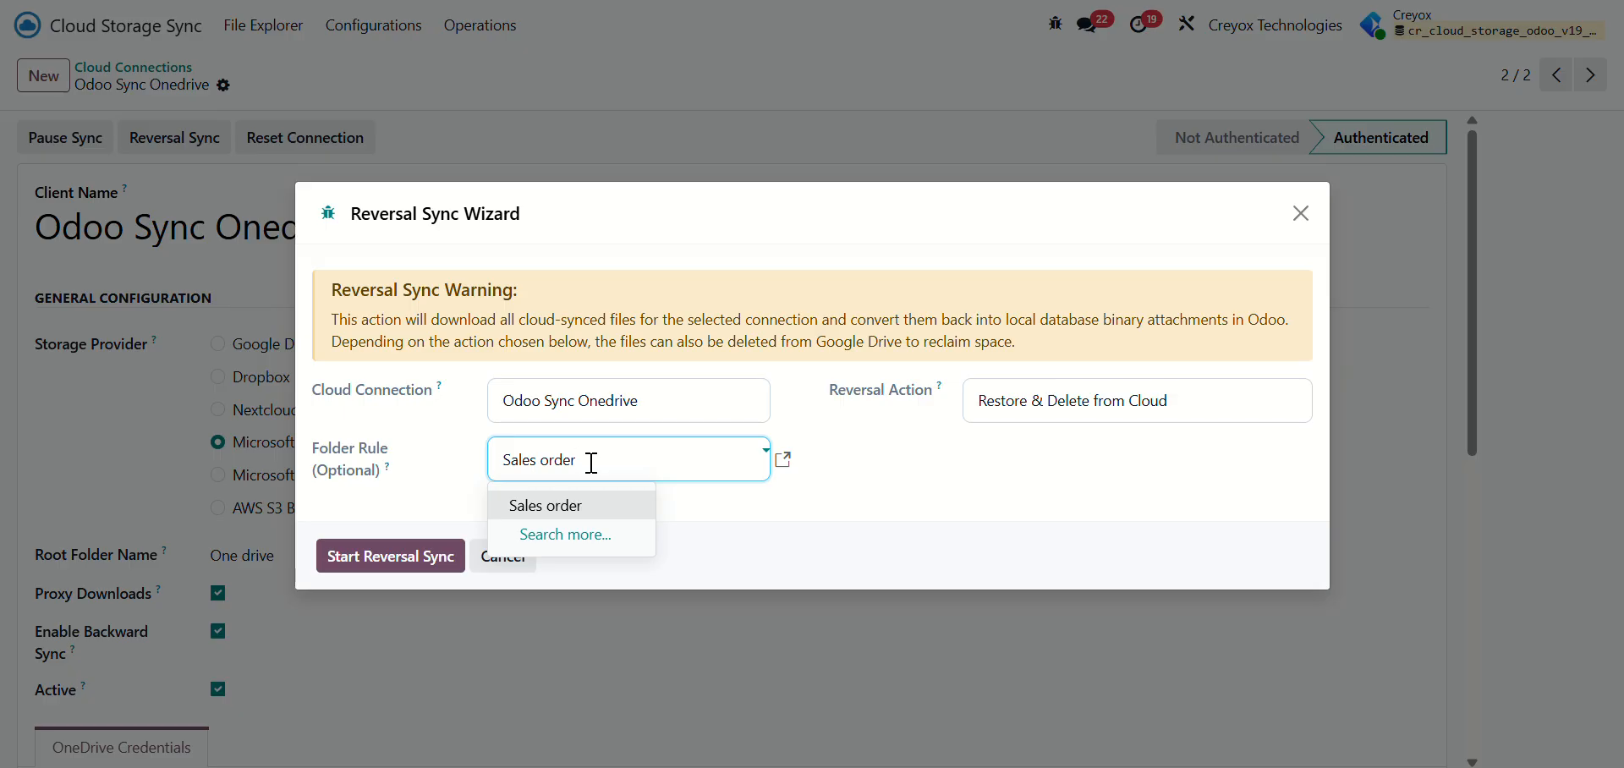
click(1061, 406)
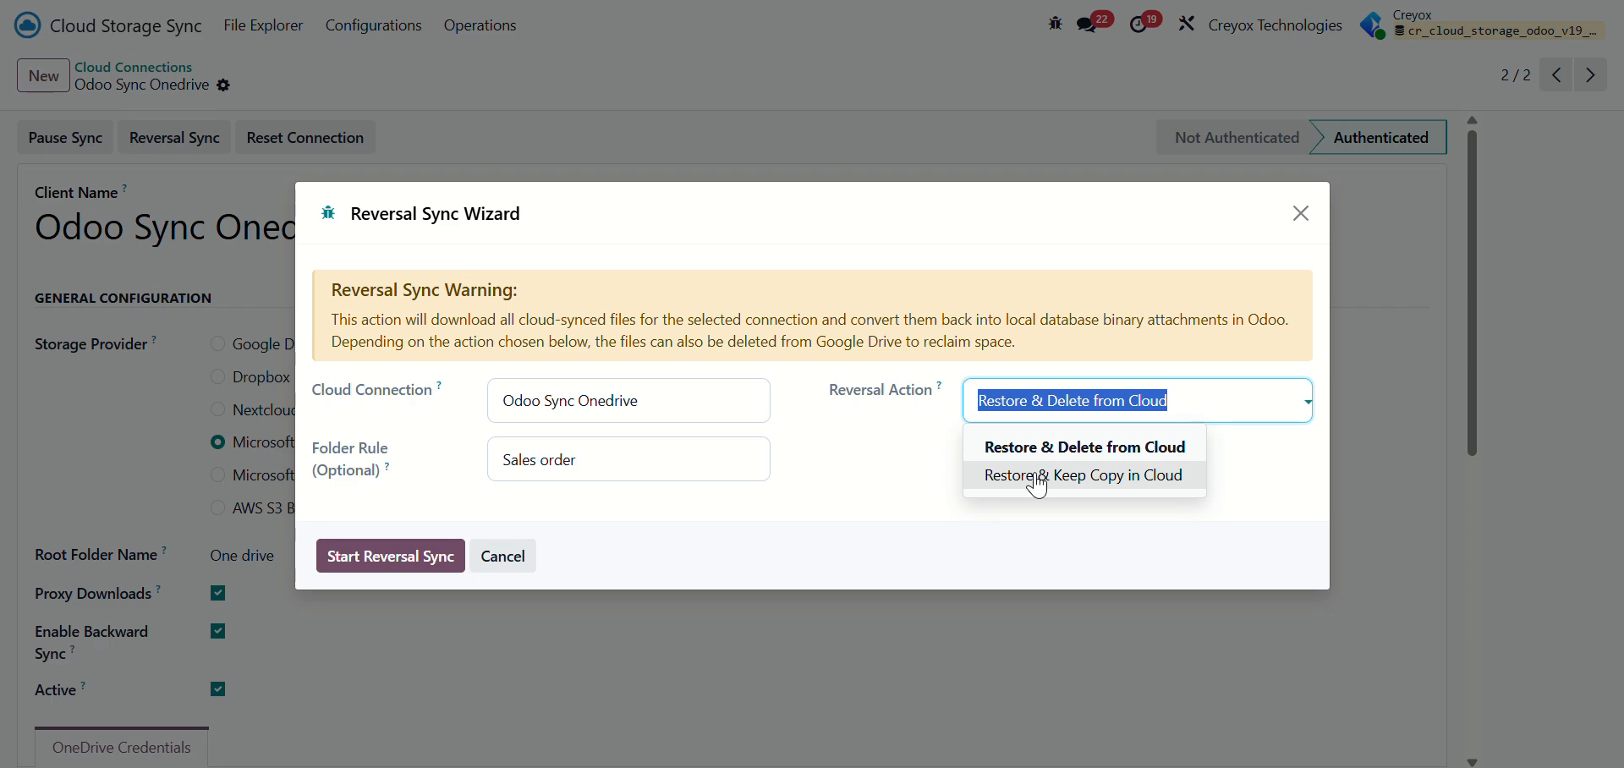
click(539, 571)
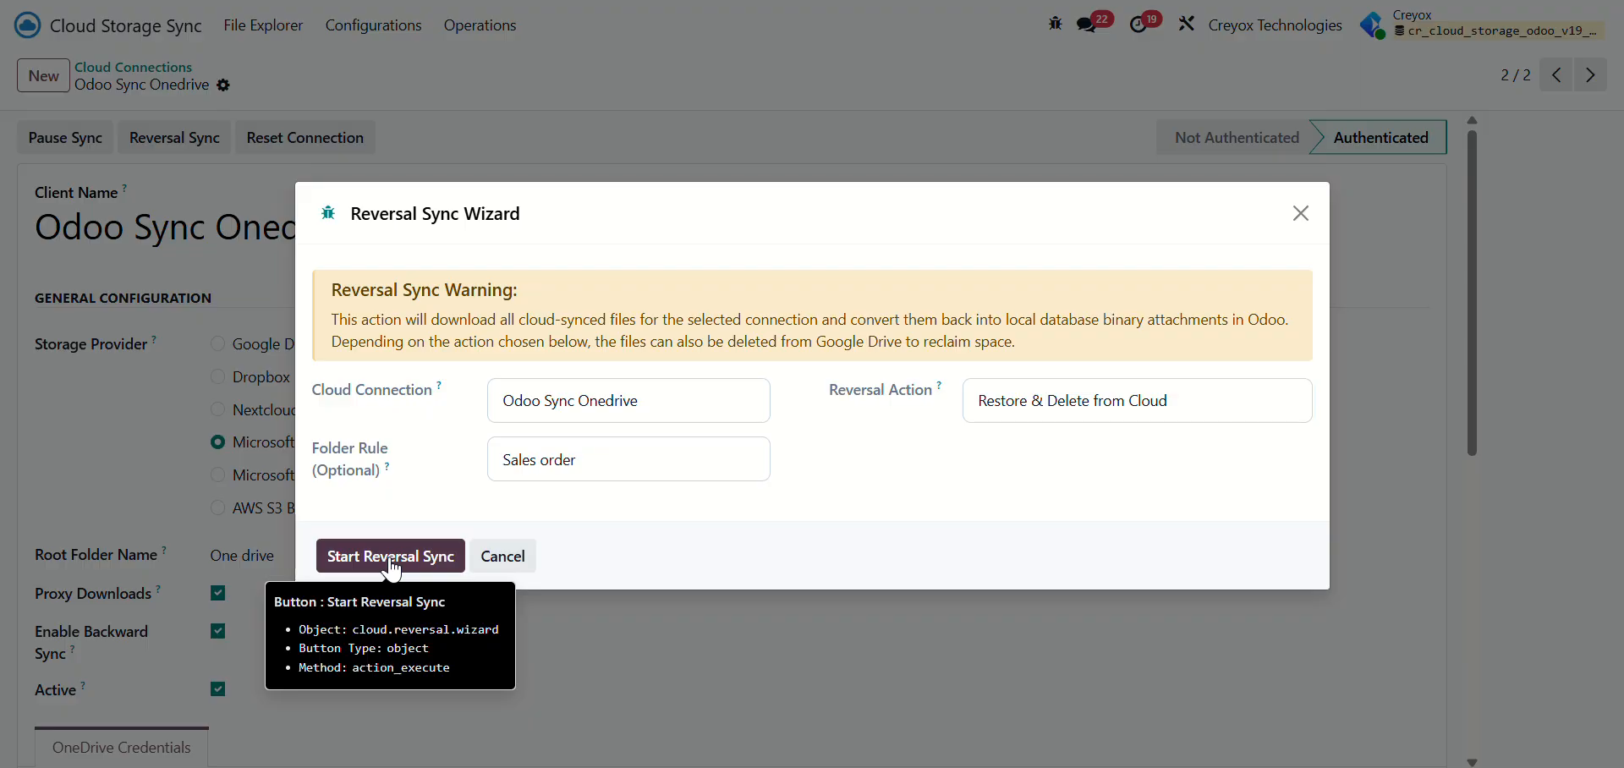
click(1301, 213)
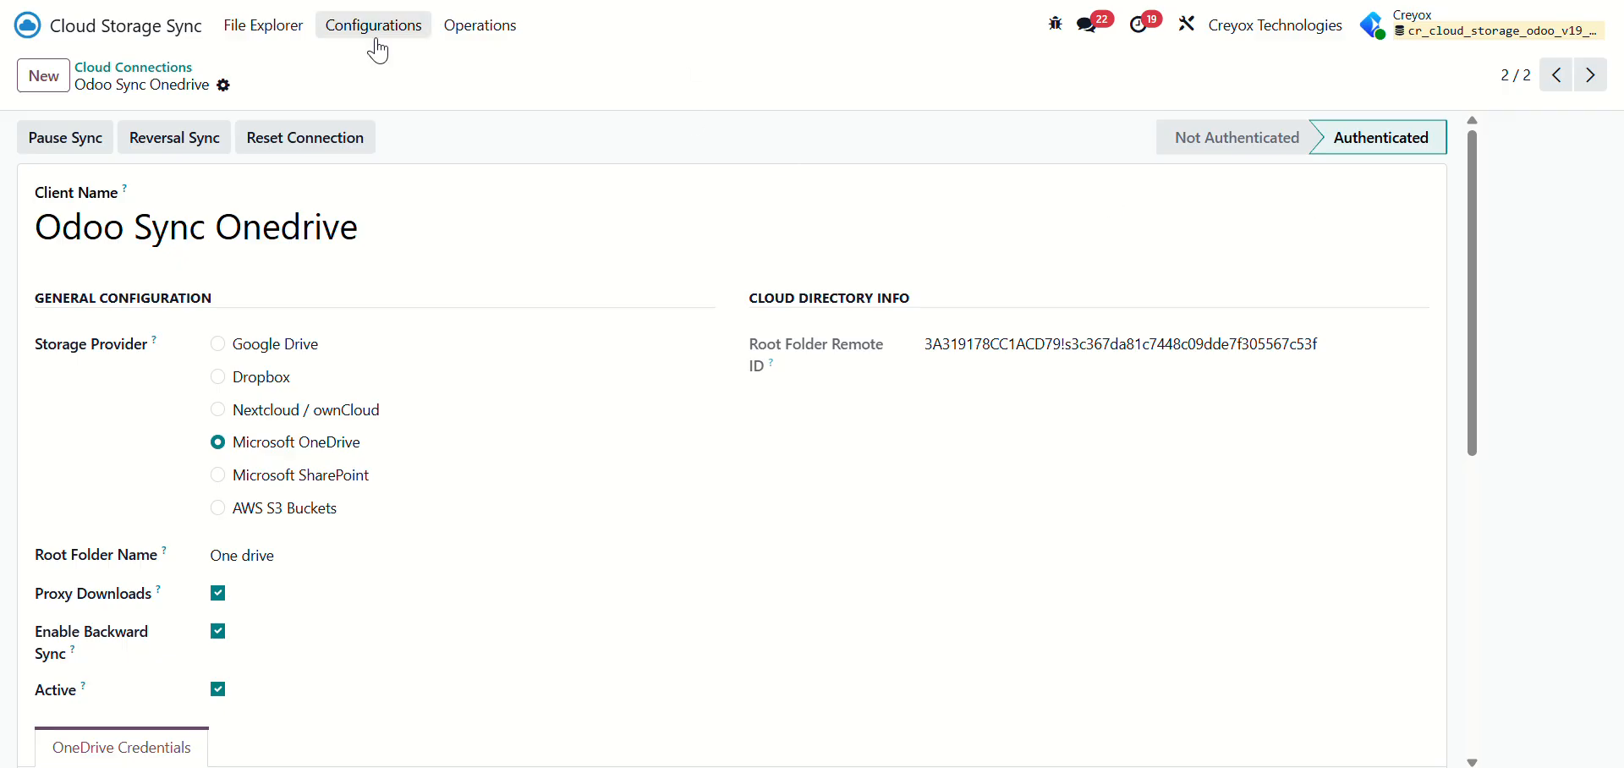
Change the Sales order folder mapping rule's cloud connection to Odoo Sync Nextcloud / ownCloud, save it, and return to the apps overview
click(505, 33)
click(412, 34)
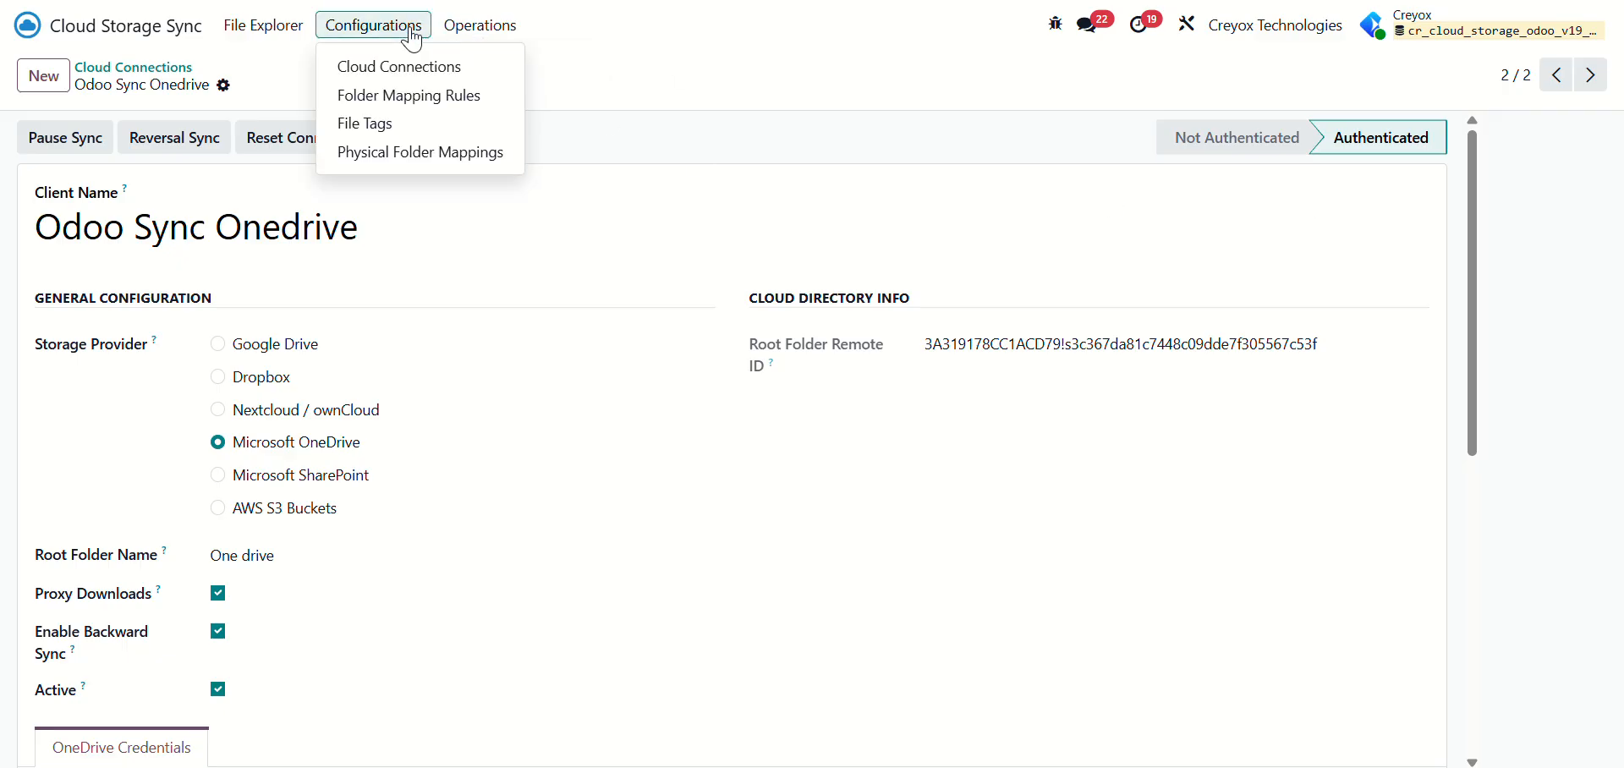
click(432, 97)
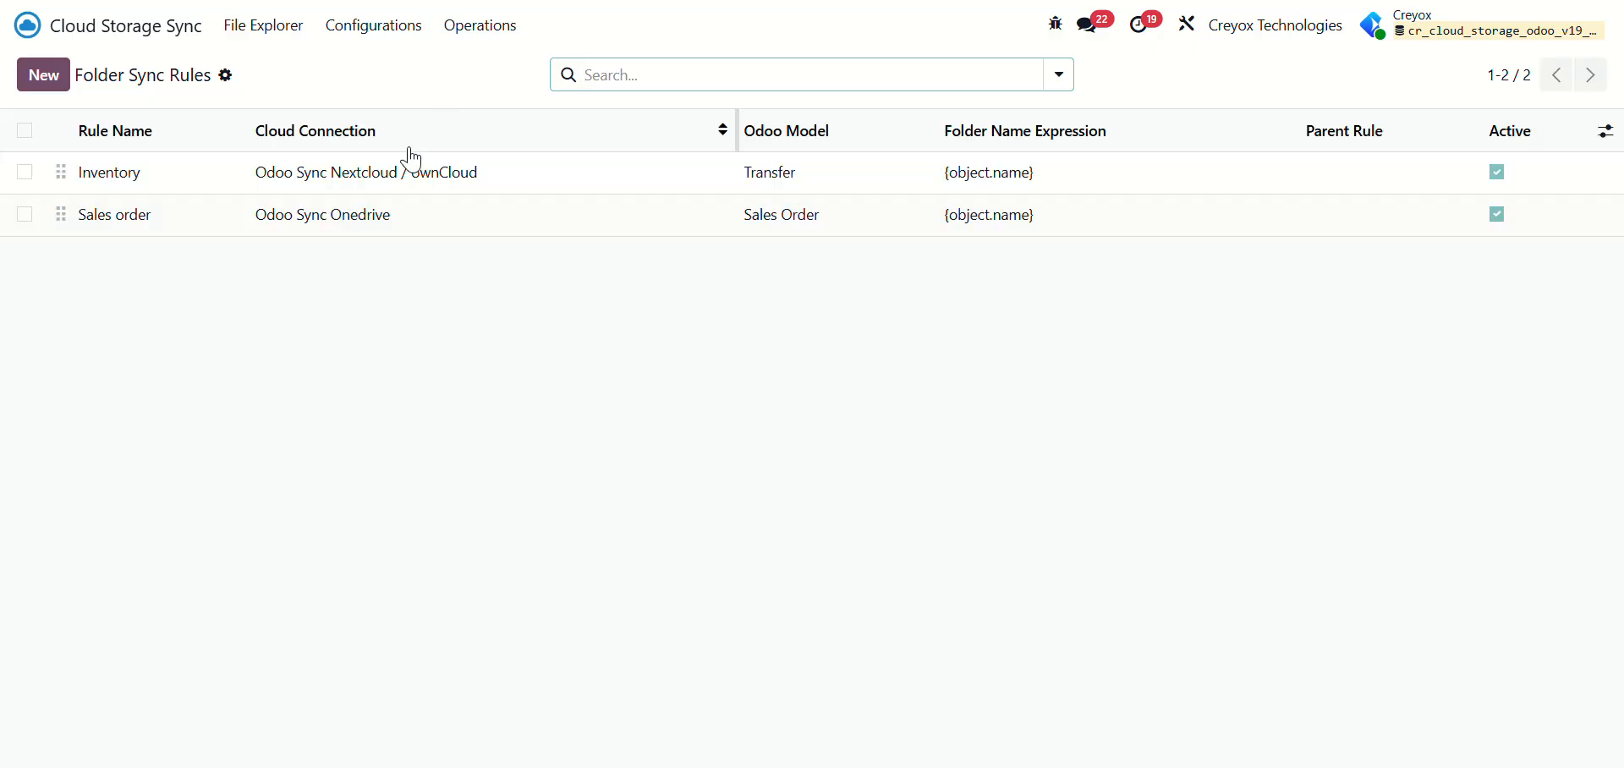
click(348, 222)
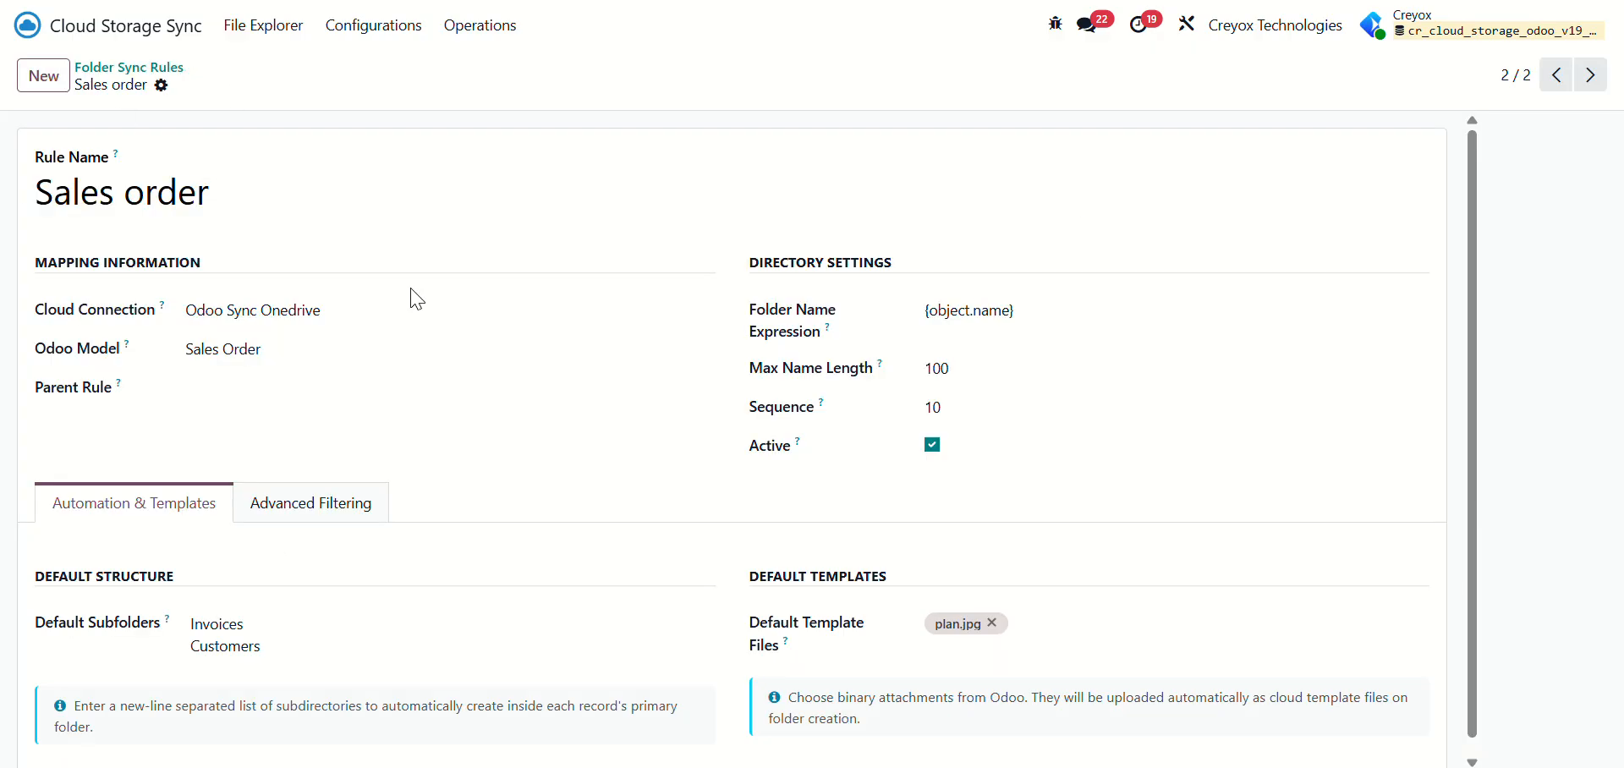
click(331, 322)
click(349, 350)
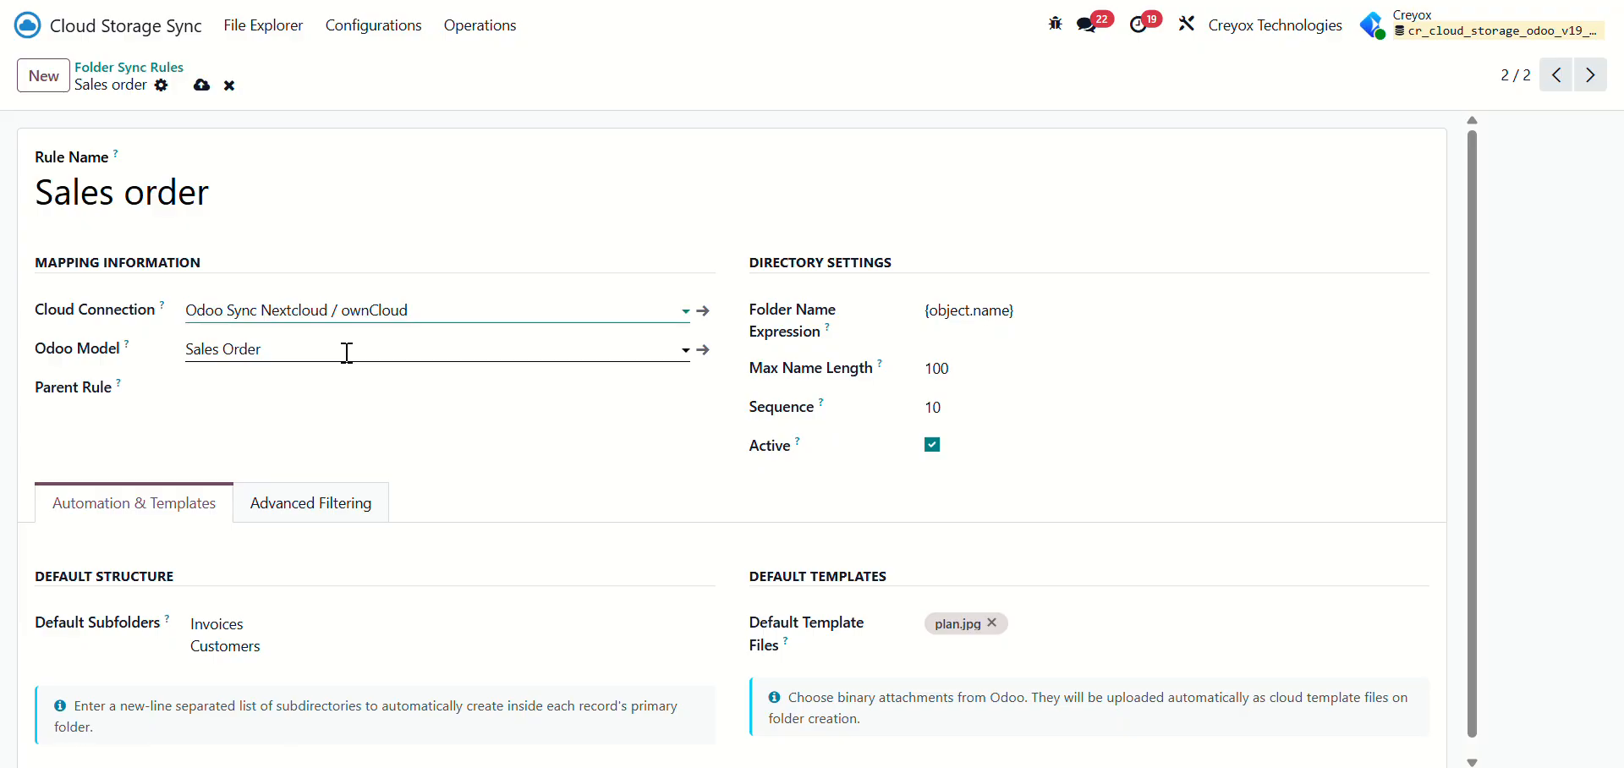
click(201, 84)
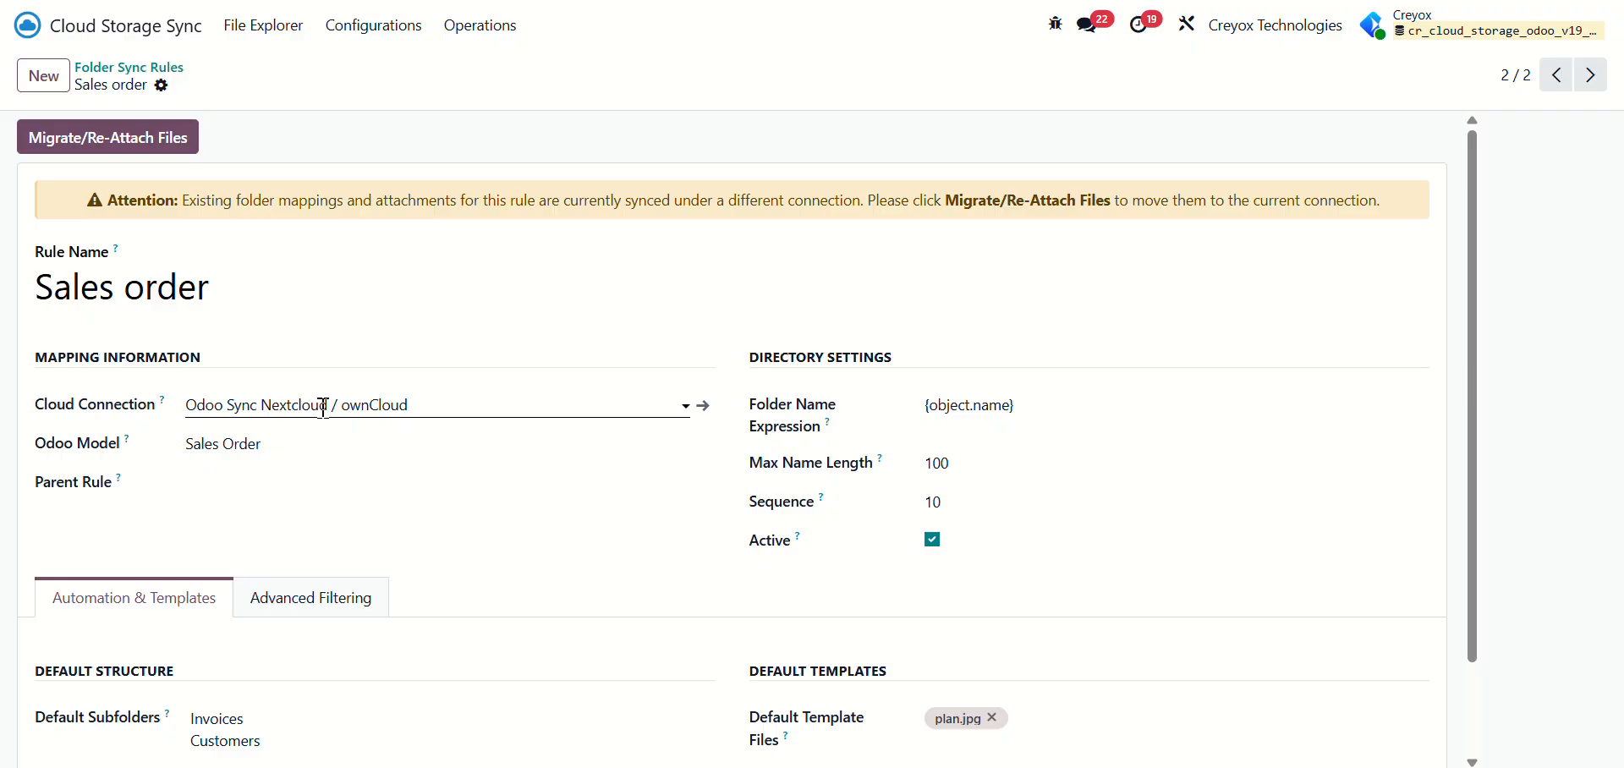
click(164, 31)
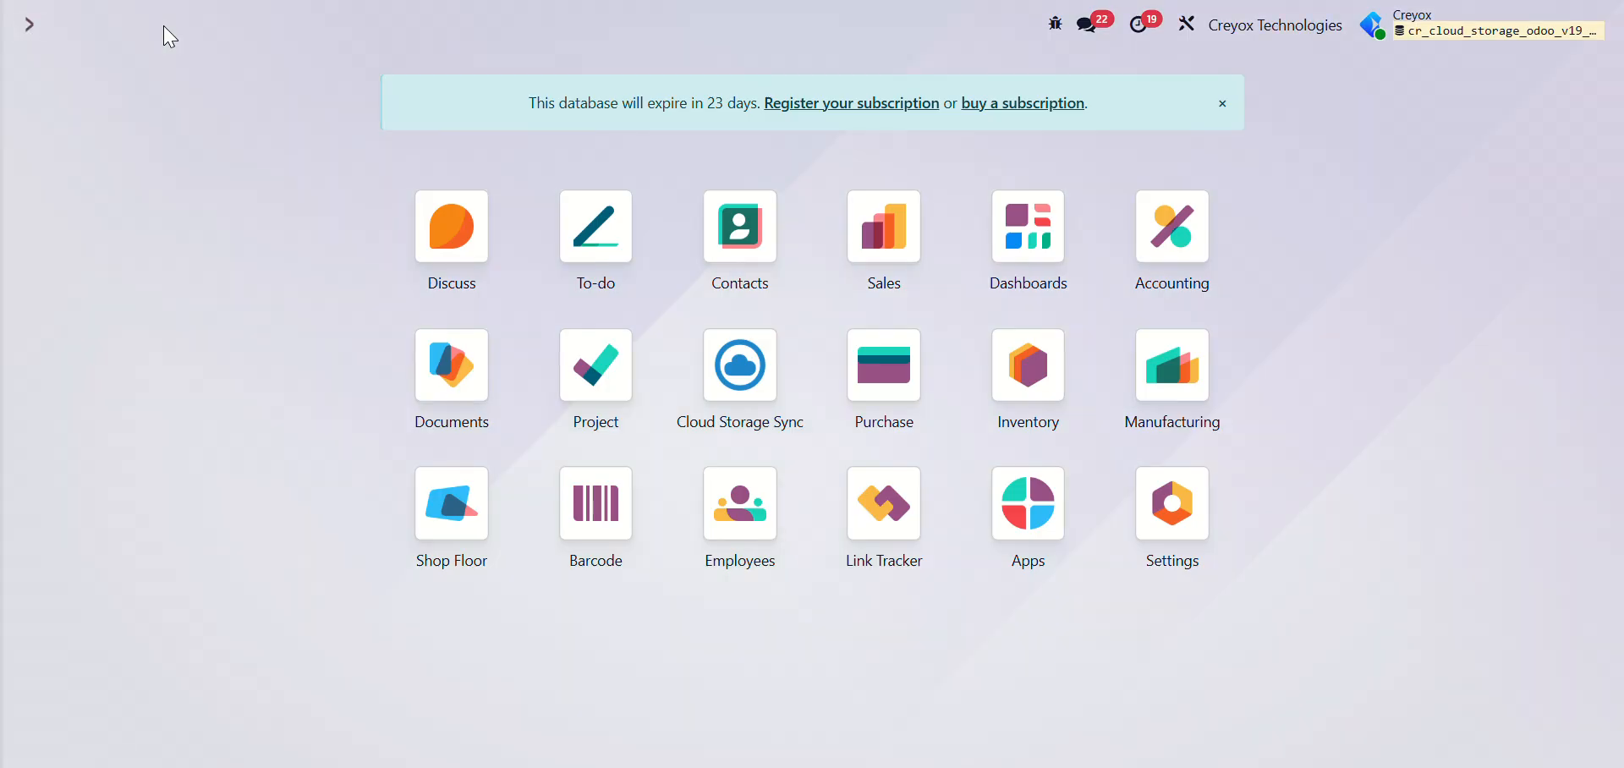